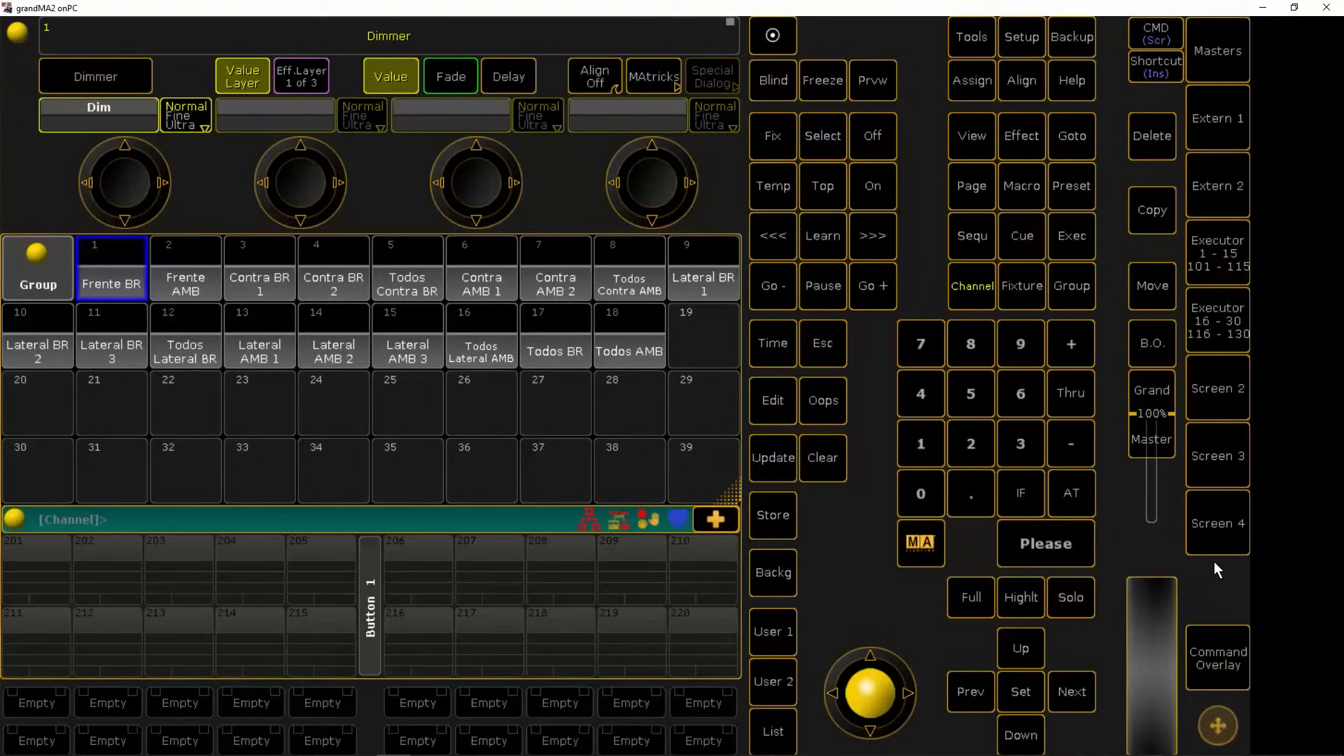
Step: Clear all existing windows from Screen 2 and add a Sequence Executor sheet that fills the empty workspace
{"action": "left_click", "coordinate": [1216, 386]}
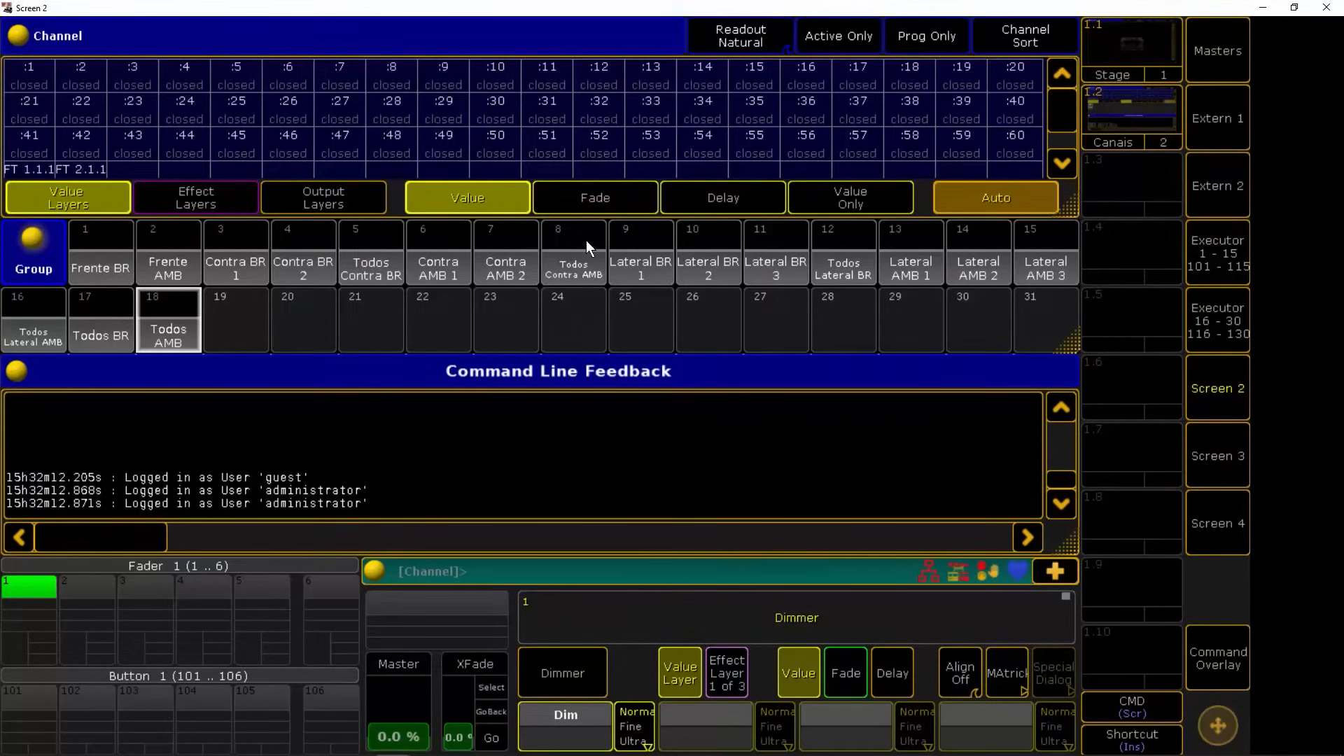
{"action": "left_click", "coordinate": [19, 37]}
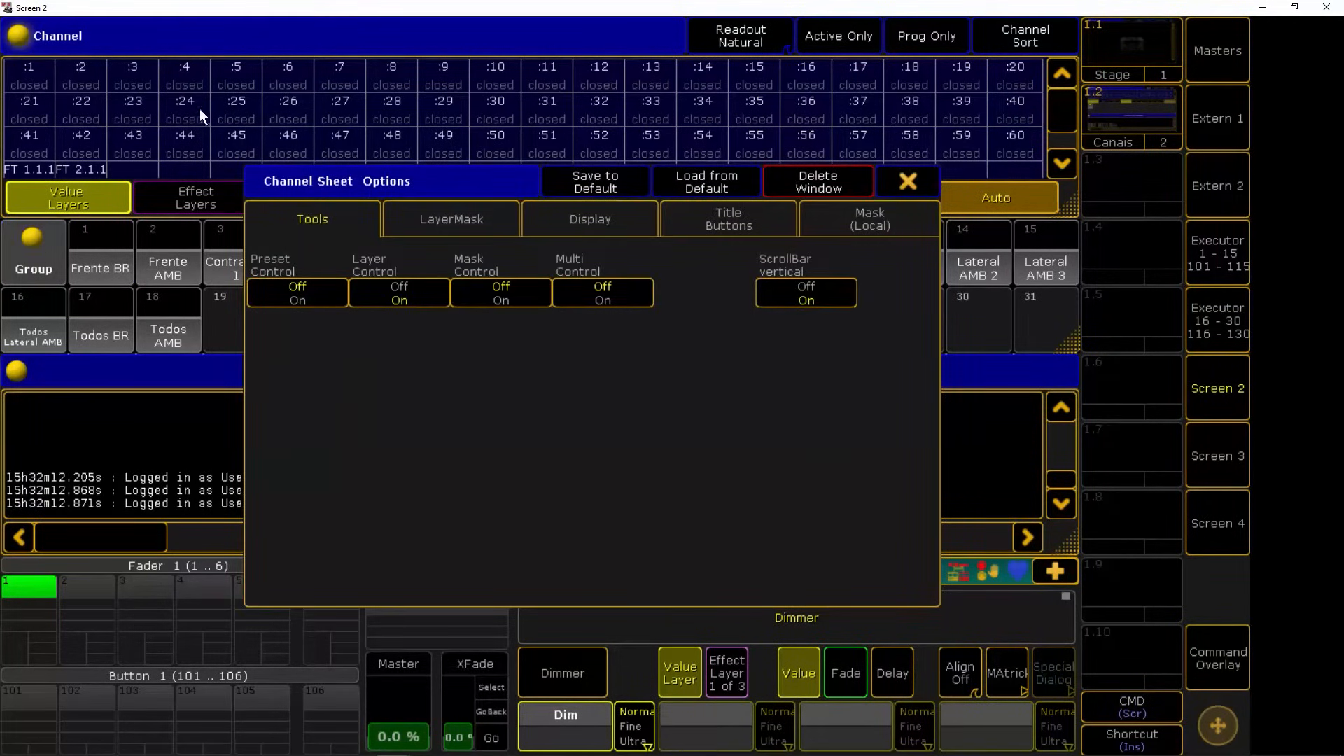
{"action": "left_click", "coordinate": [813, 182]}
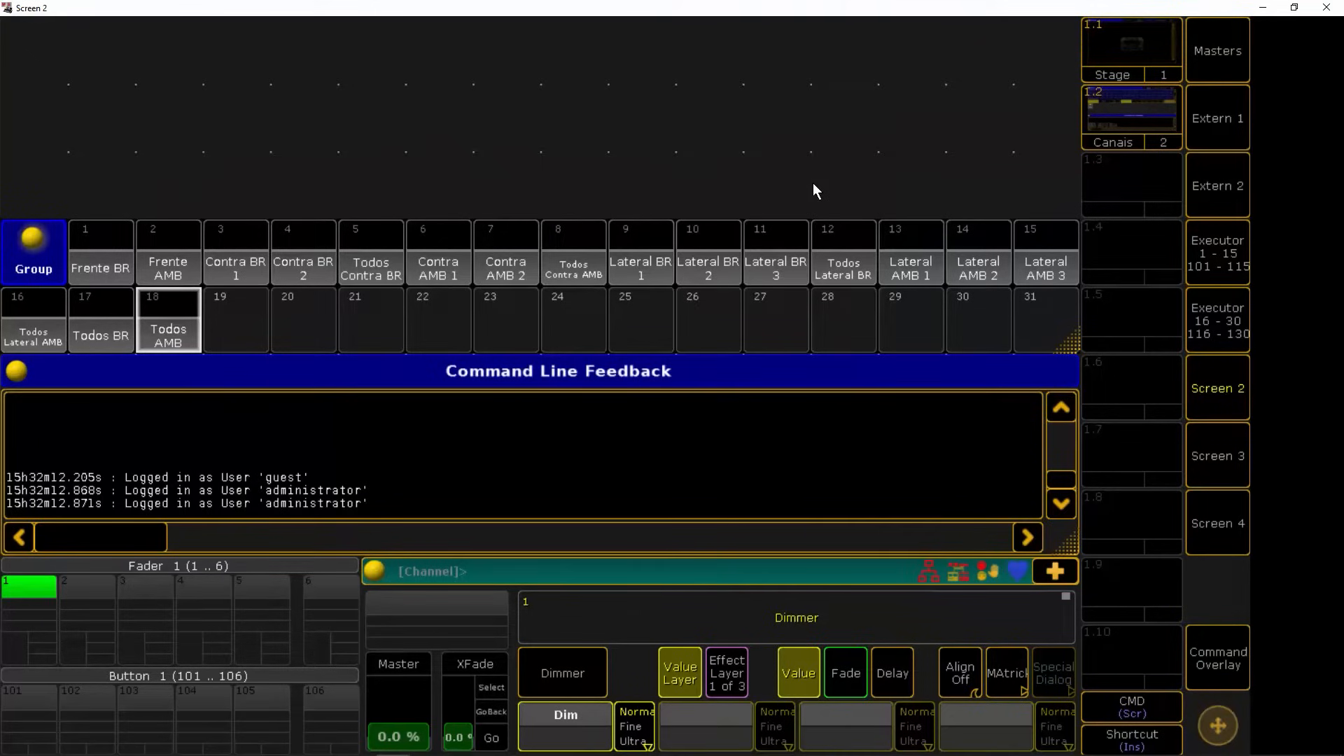
{"action": "left_click", "coordinate": [497, 118]}
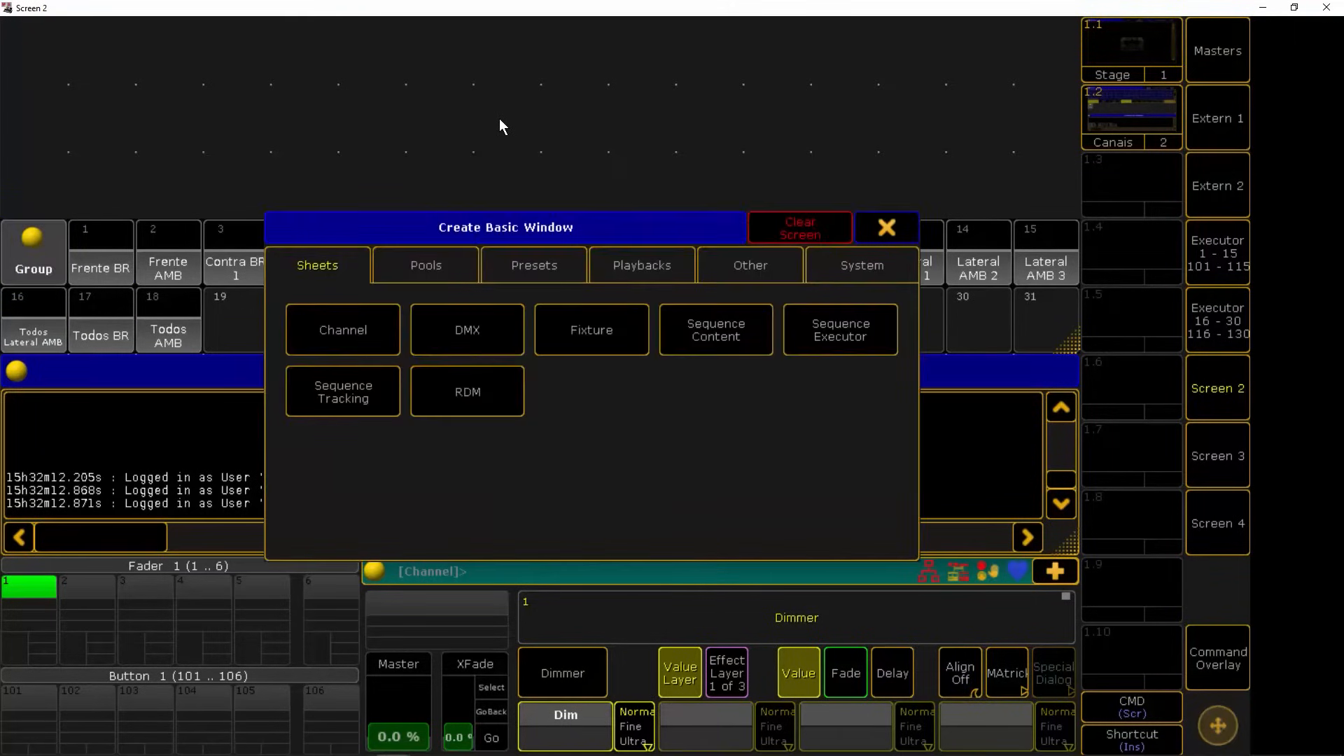
{"action": "left_click", "coordinate": [807, 222]}
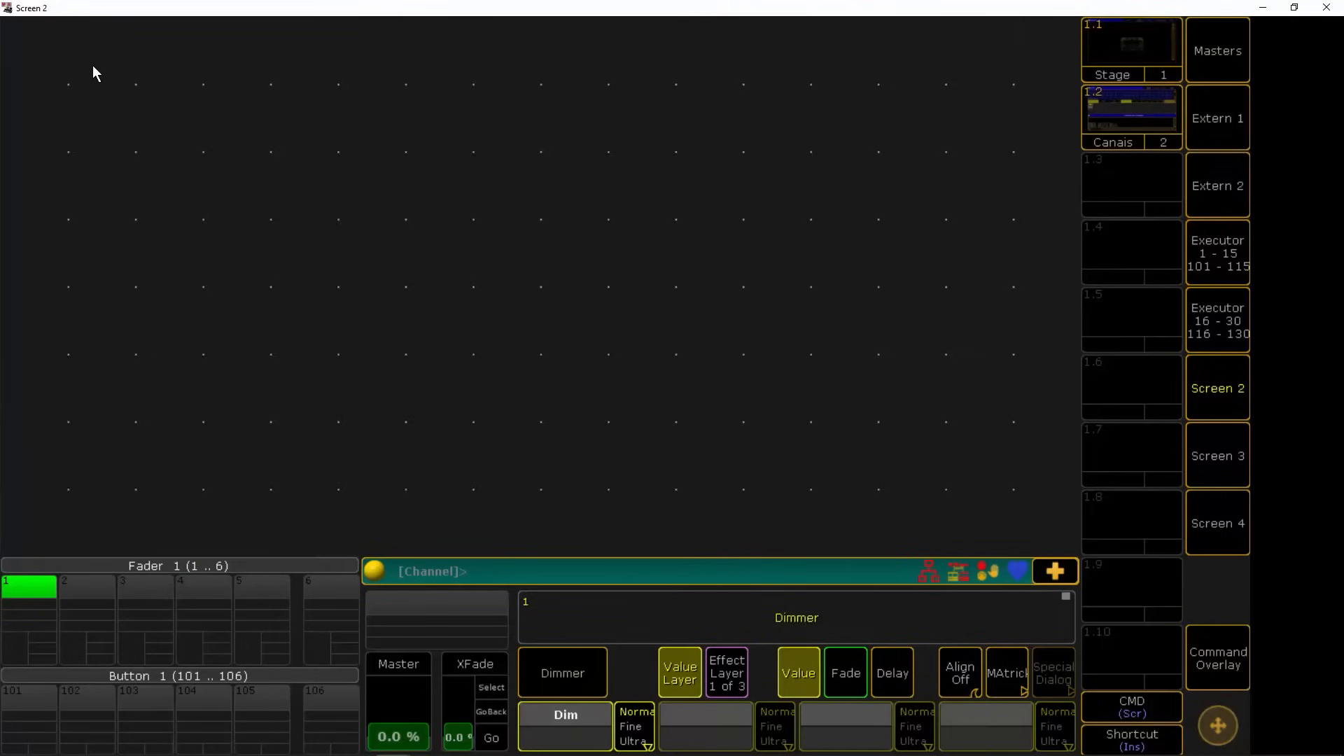
{"action": "left_click", "coordinate": [26, 49]}
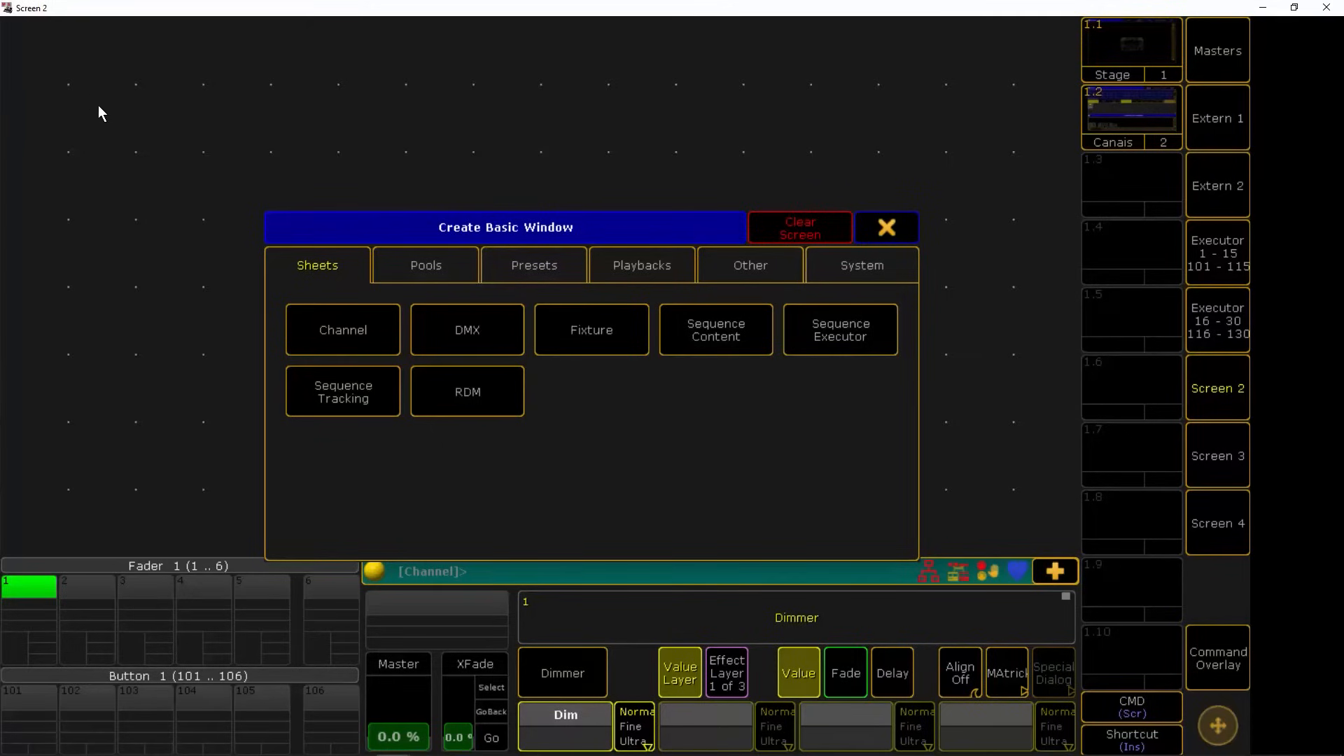
{"action": "left_click", "coordinate": [840, 330]}
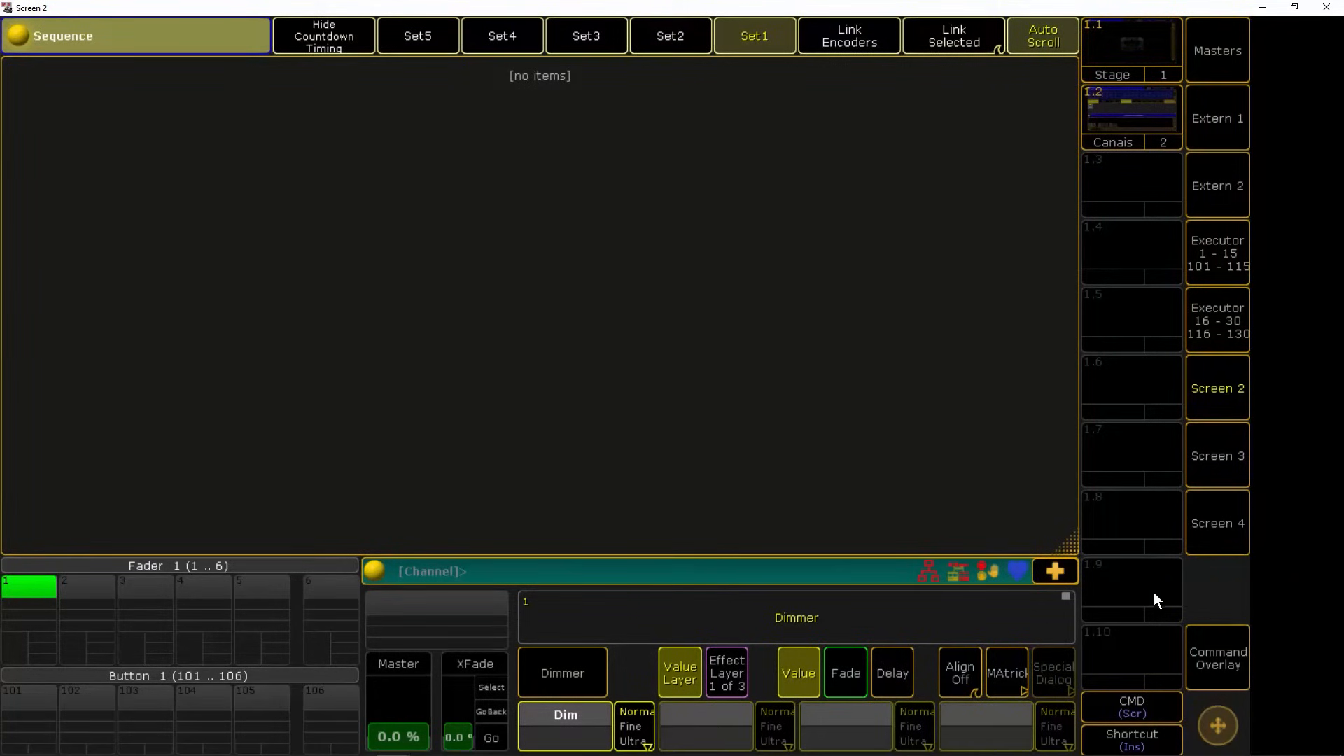
Step: Store the Screen 2 layout on view button 1.3 with the name Cenas
{"action": "left_click", "coordinate": [1214, 652]}
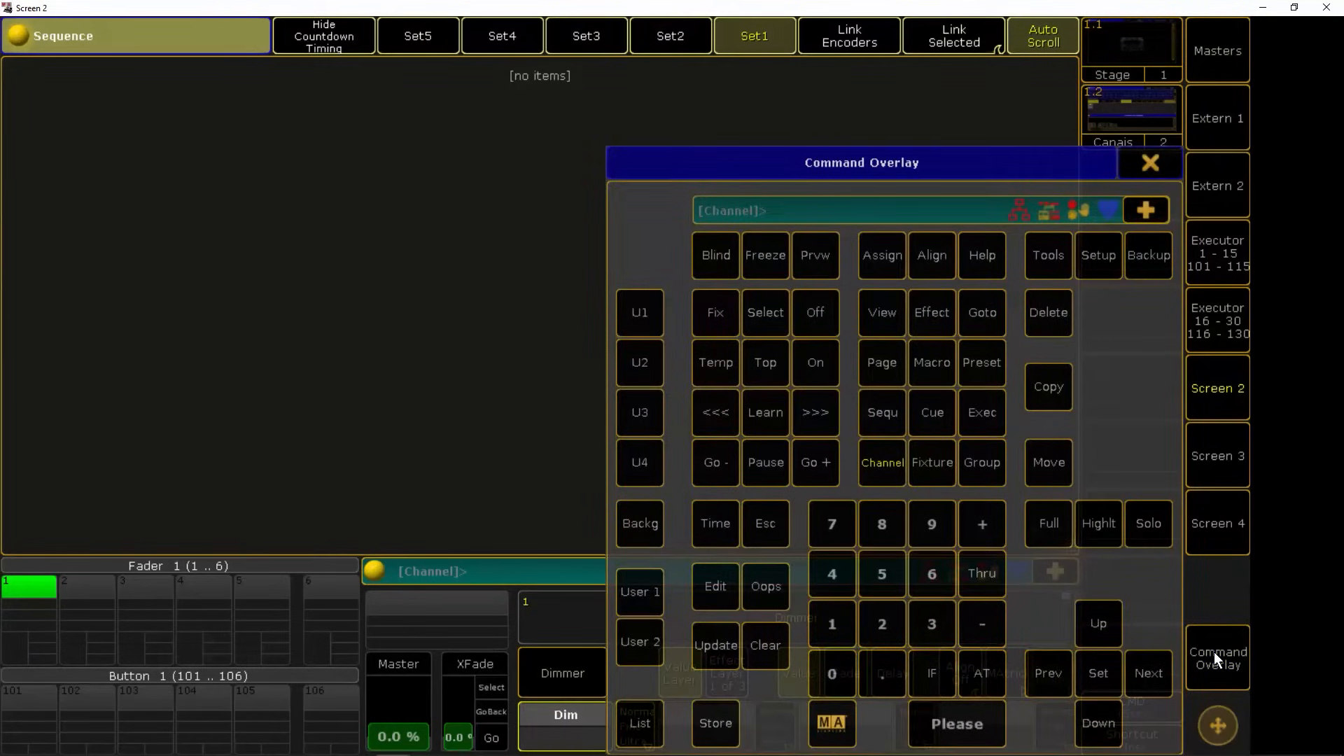
{"action": "left_click", "coordinate": [716, 721]}
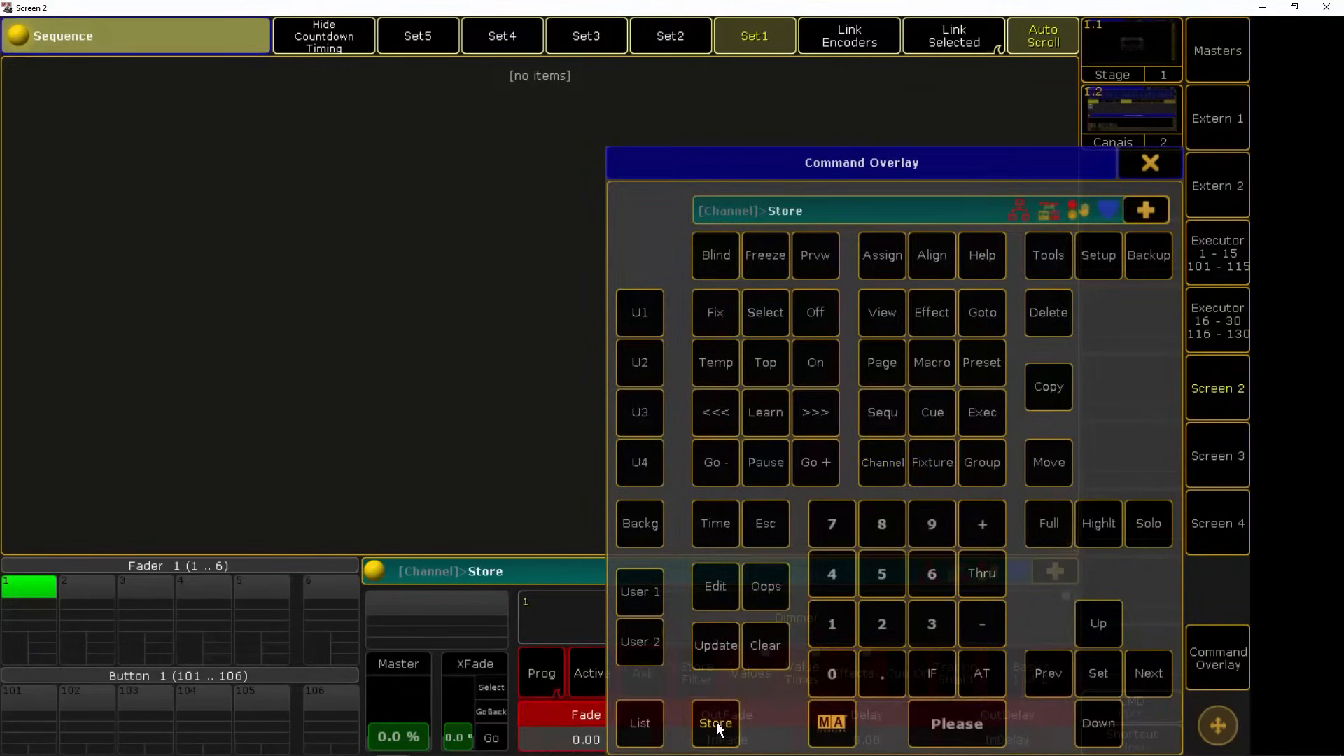
{"action": "left_click", "coordinate": [1151, 164]}
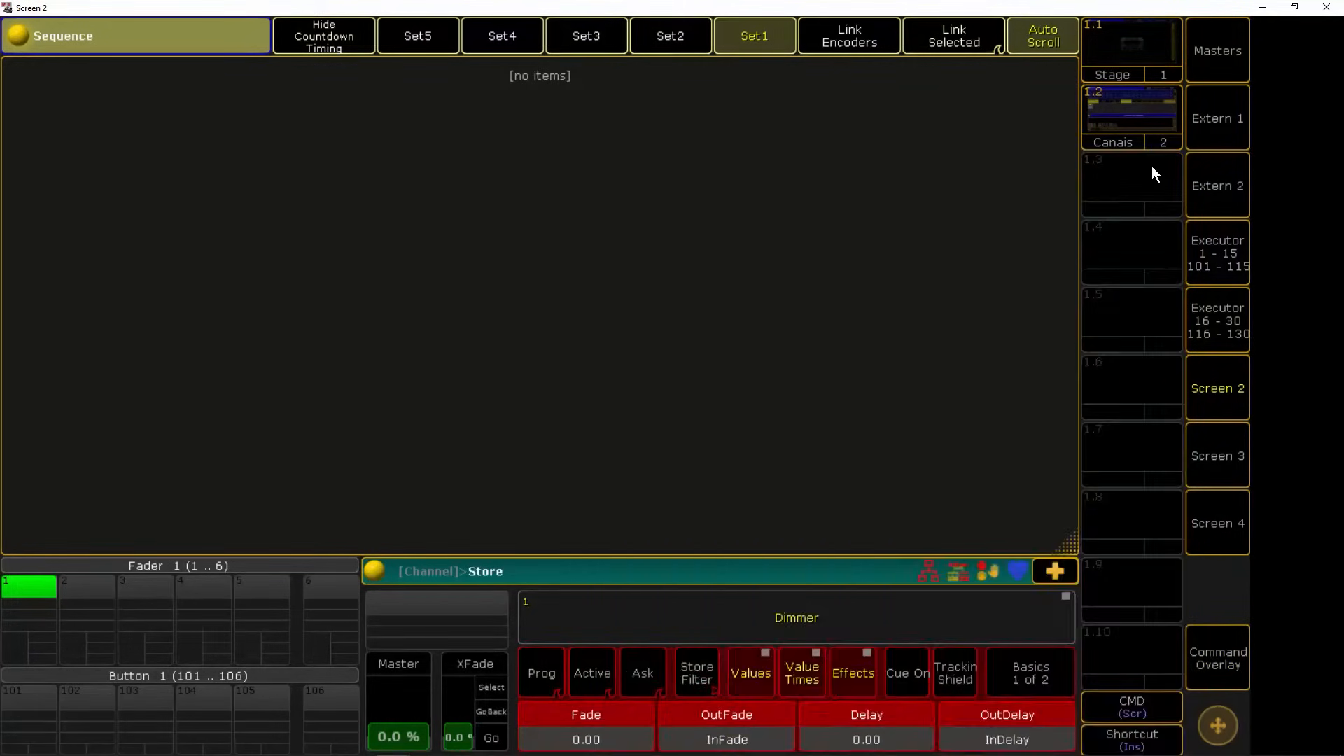
{"action": "left_click", "coordinate": [1134, 179]}
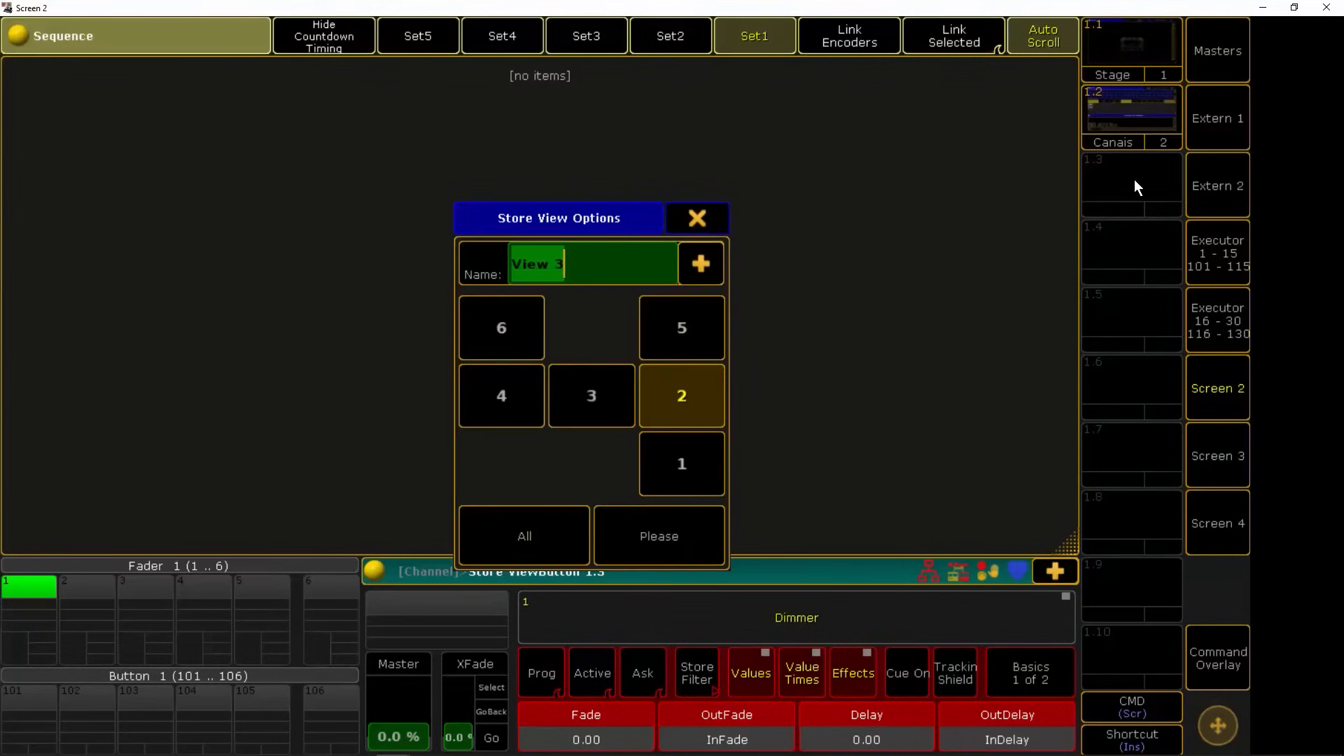
{"action": "type", "text": "Cenas"}
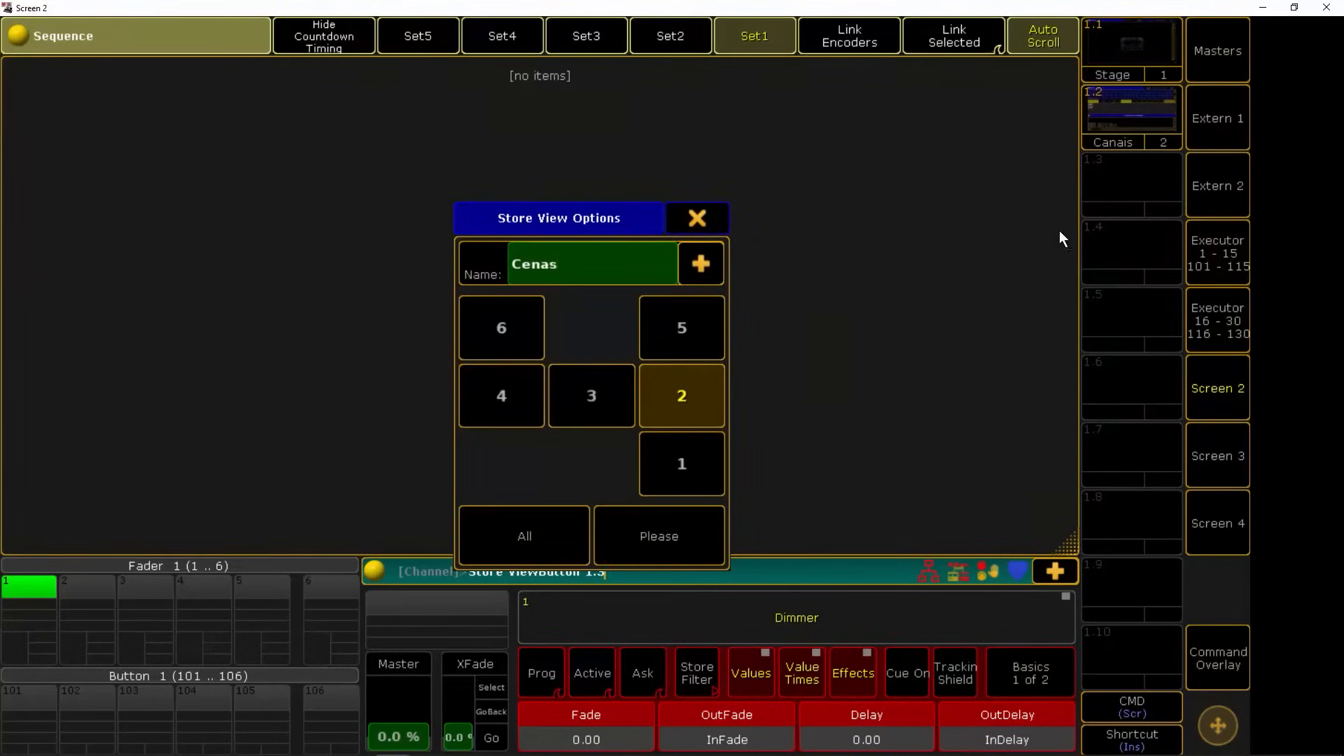
{"action": "left_click", "coordinate": [657, 532]}
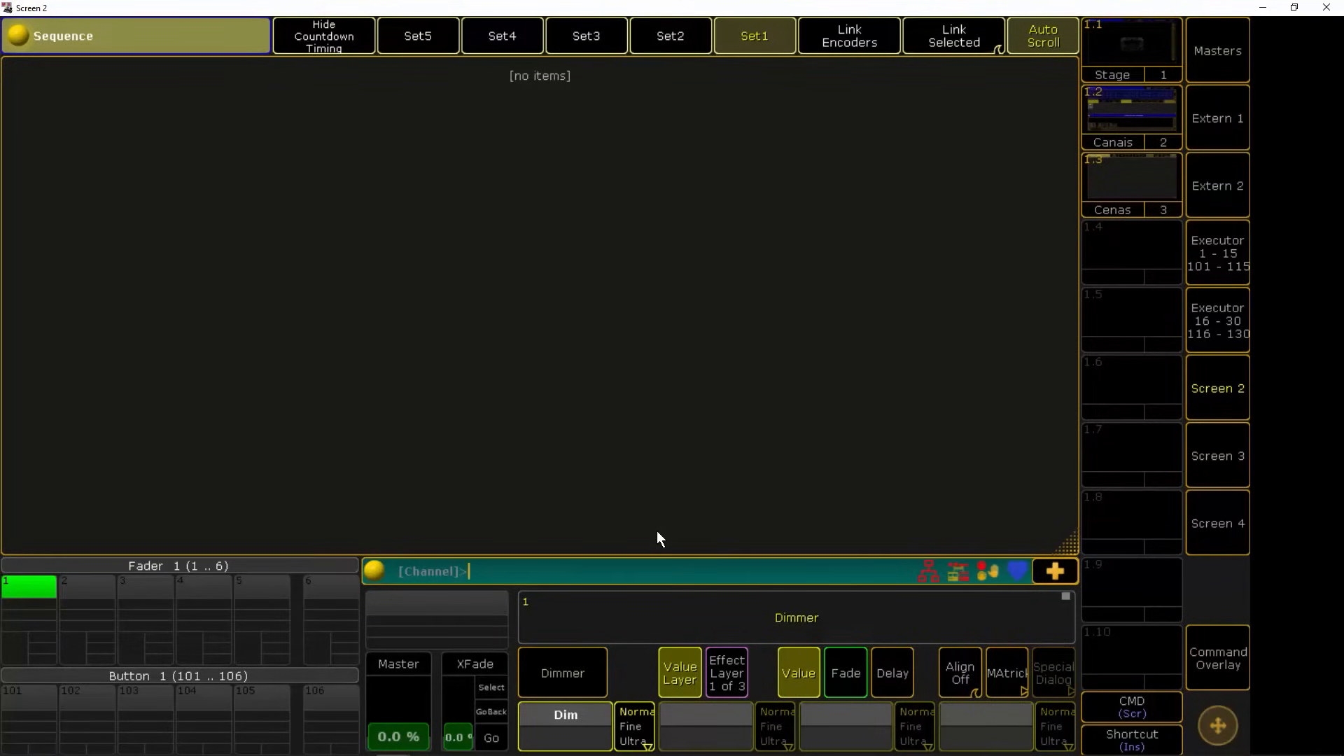
Step: Select Executor 1 so that the sequence sheet follows it
{"action": "left_click", "coordinate": [1216, 653]}
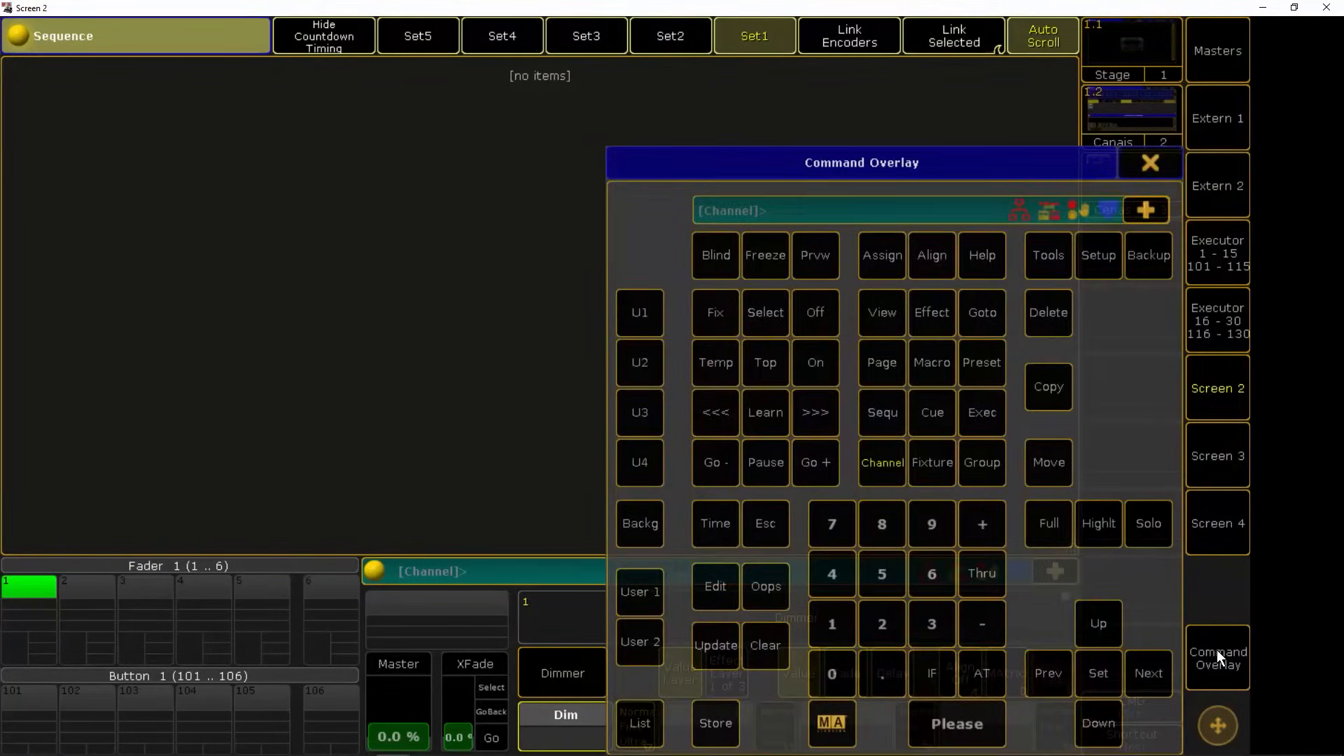
{"action": "left_click", "coordinate": [763, 312]}
{"action": "left_click", "coordinate": [989, 411]}
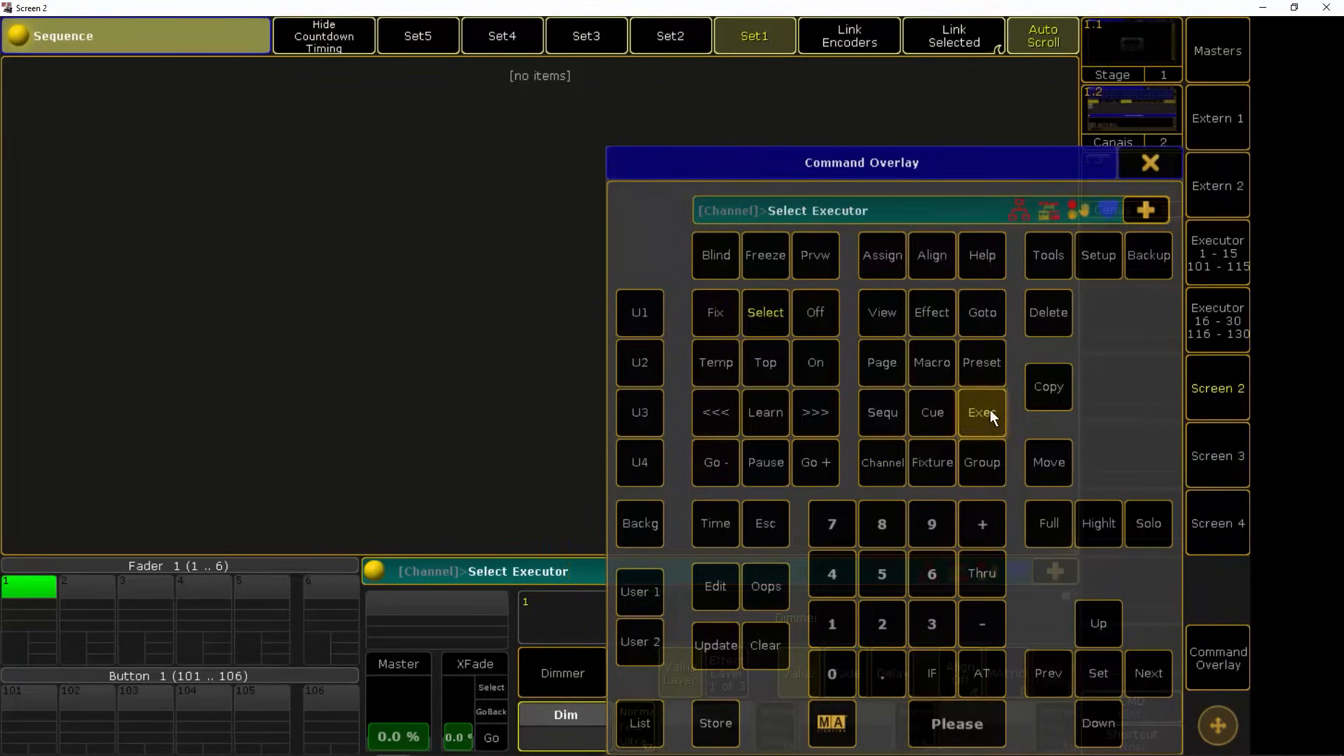
{"action": "left_click", "coordinate": [830, 623]}
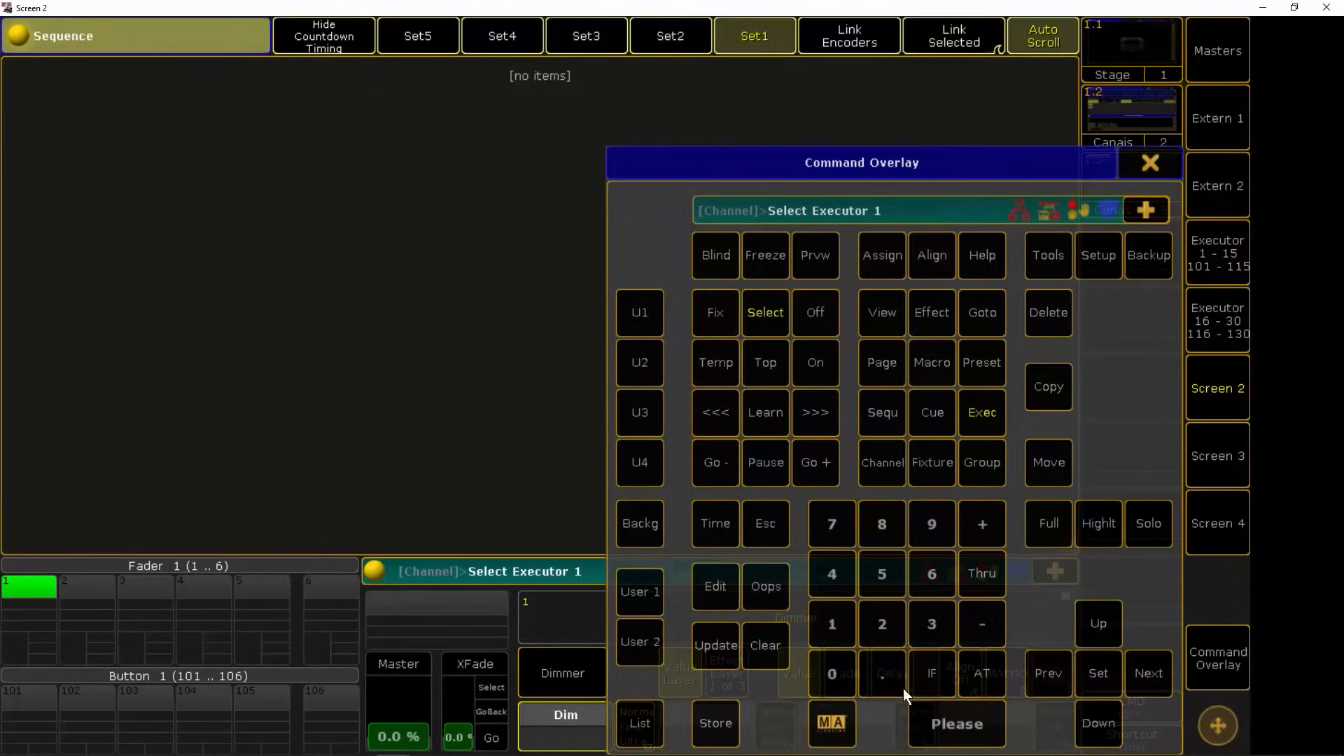
{"action": "left_click", "coordinate": [959, 725]}
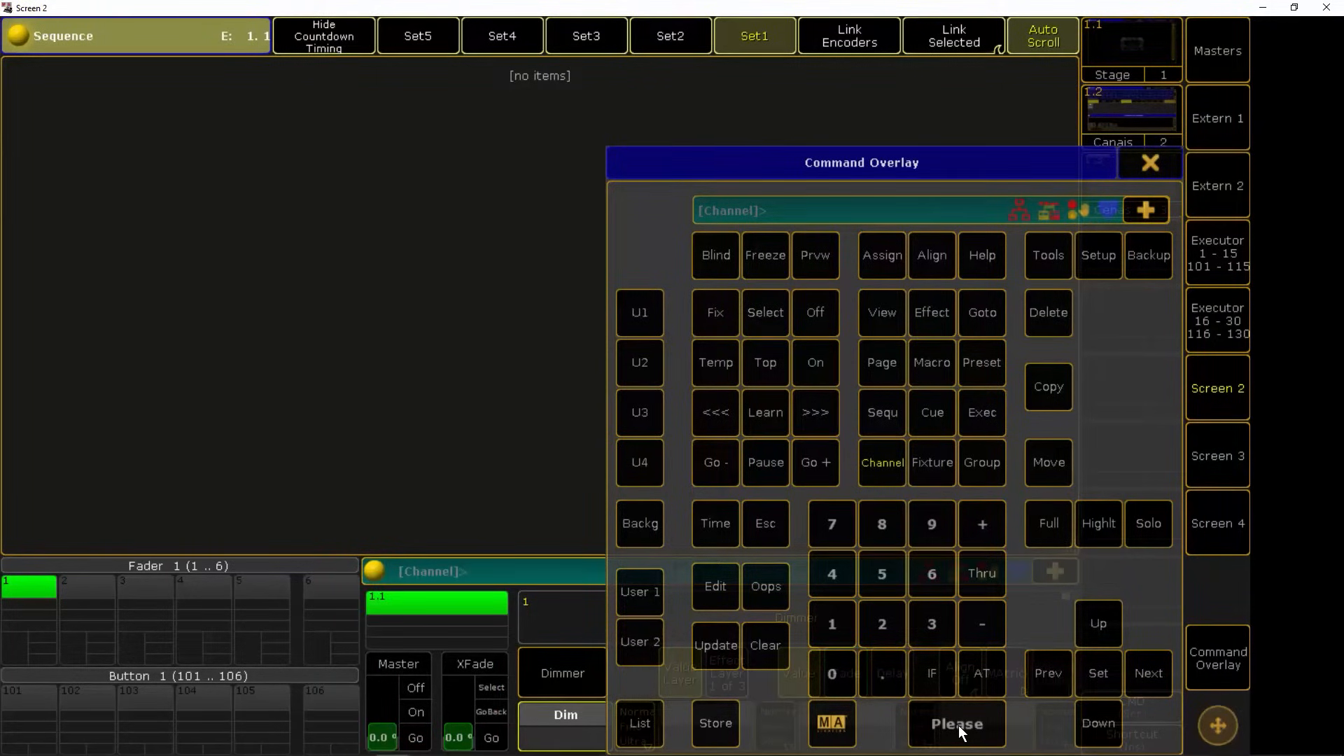
Step: Set channels 17 and 20 to a dimmer level of 40
{"action": "left_click", "coordinate": [834, 623]}
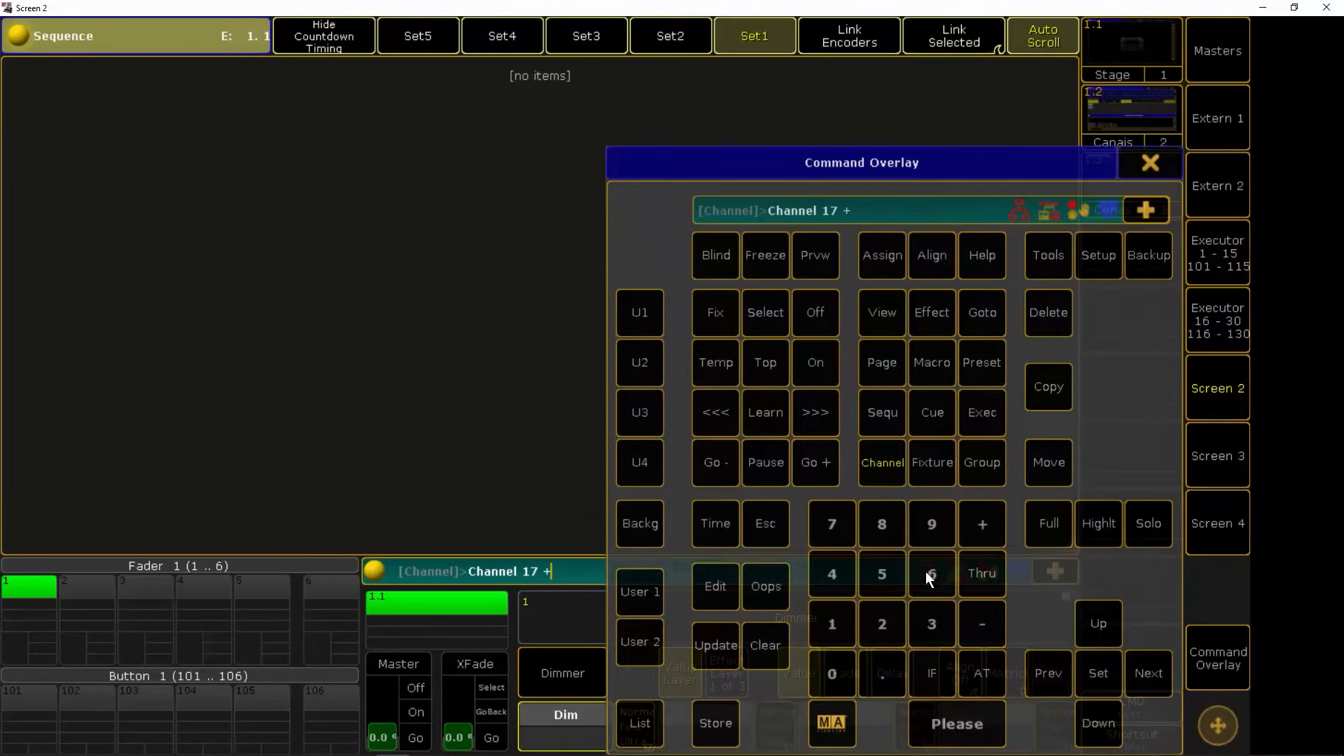
{"action": "left_click", "coordinate": [880, 619]}
{"action": "left_click", "coordinate": [828, 669]}
{"action": "left_click", "coordinate": [984, 673]}
{"action": "left_click", "coordinate": [833, 572]}
{"action": "left_click", "coordinate": [826, 669]}
{"action": "left_click", "coordinate": [956, 725]}
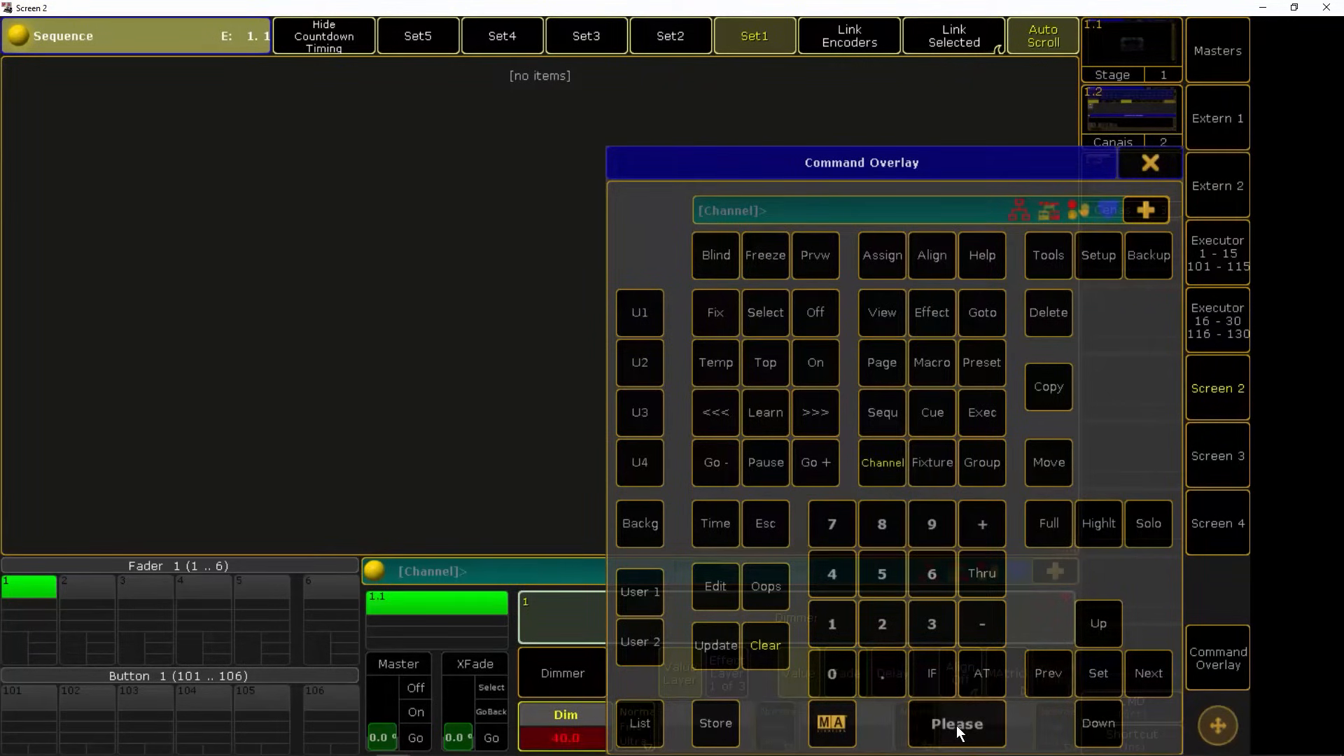
Step: Store the programmed channel levels as the first cue on the selected executor
{"action": "left_click", "coordinate": [719, 721]}
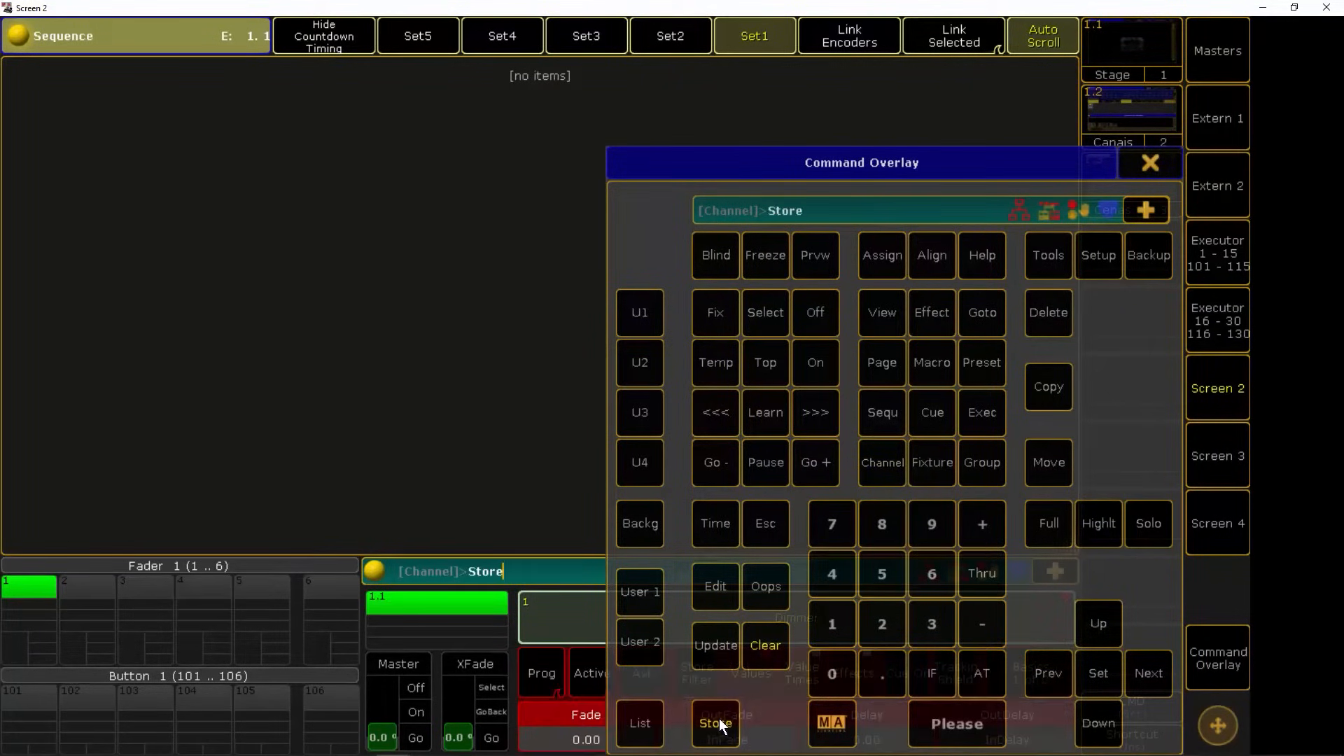
{"action": "left_click", "coordinate": [957, 721]}
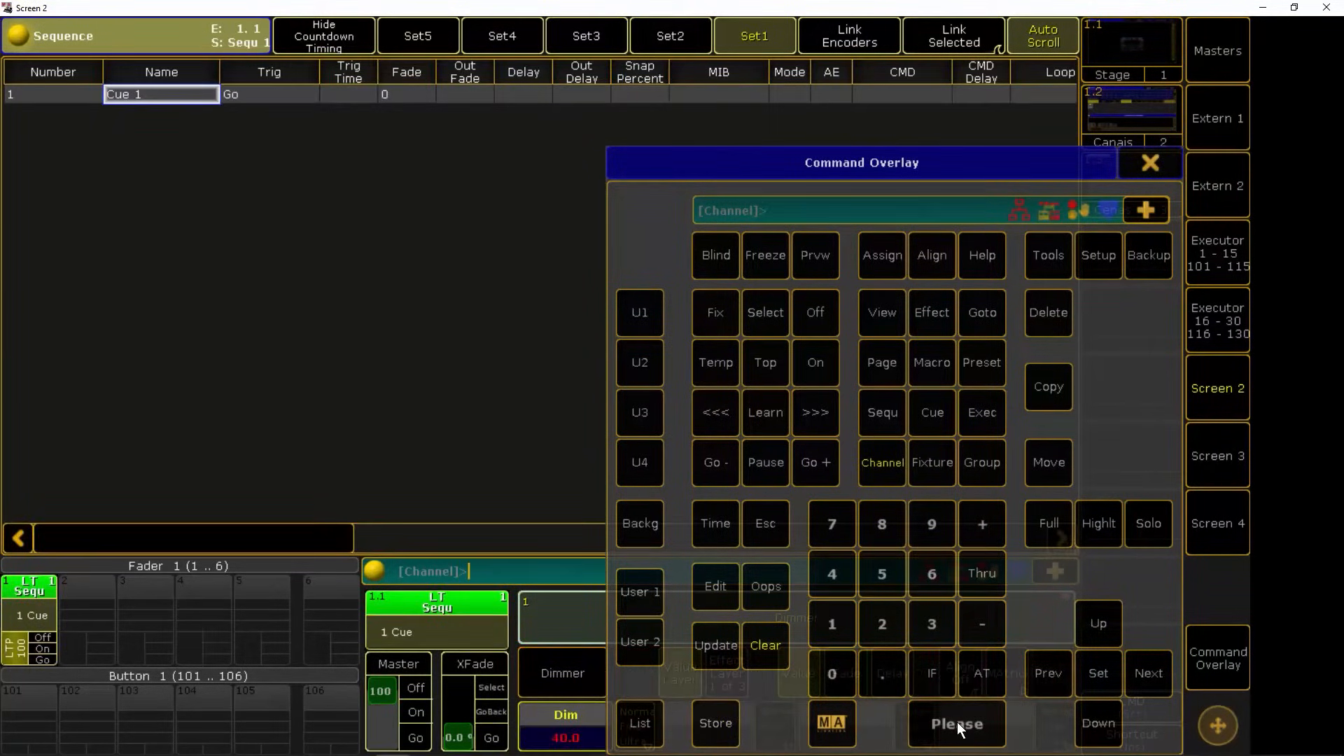
{"action": "left_click", "coordinate": [1220, 661]}
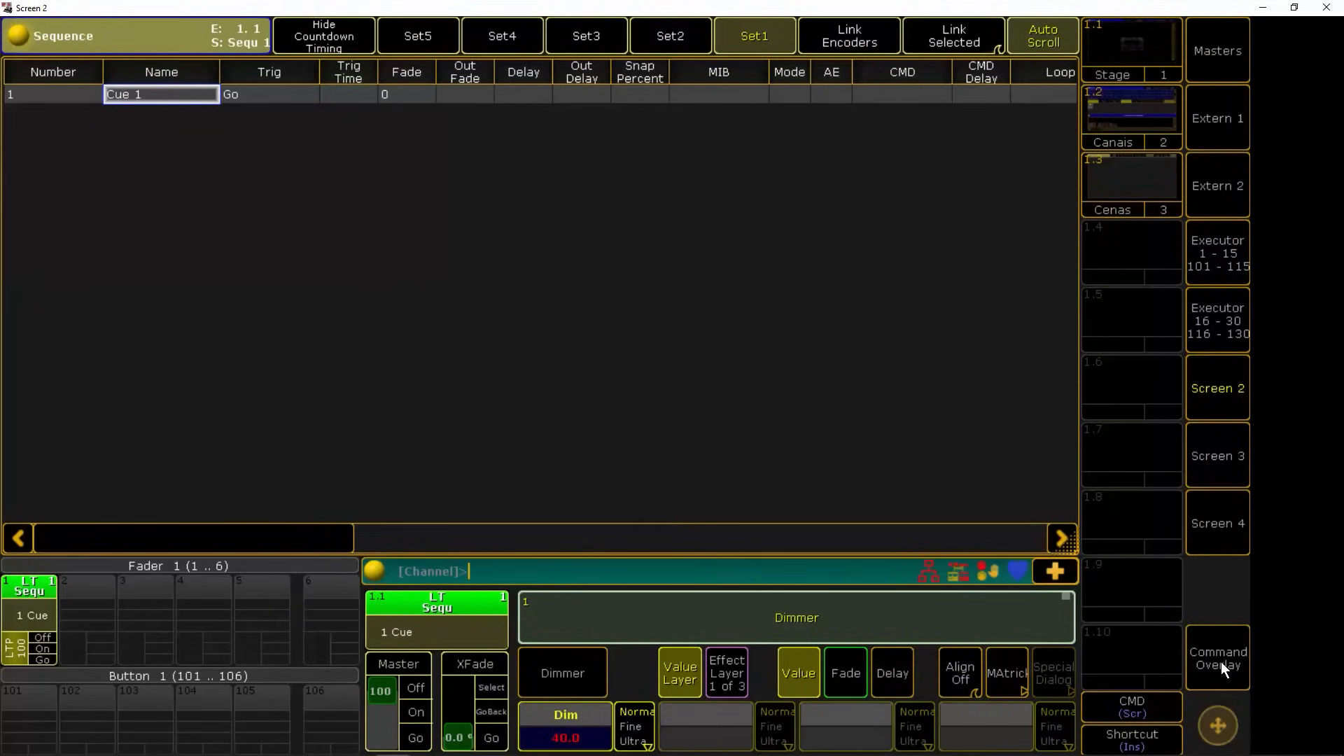
Step: Label Cue 1 as Primeira Cena, then reopen its name for editing and accept it unchanged
{"action": "left_click", "coordinate": [1221, 661]}
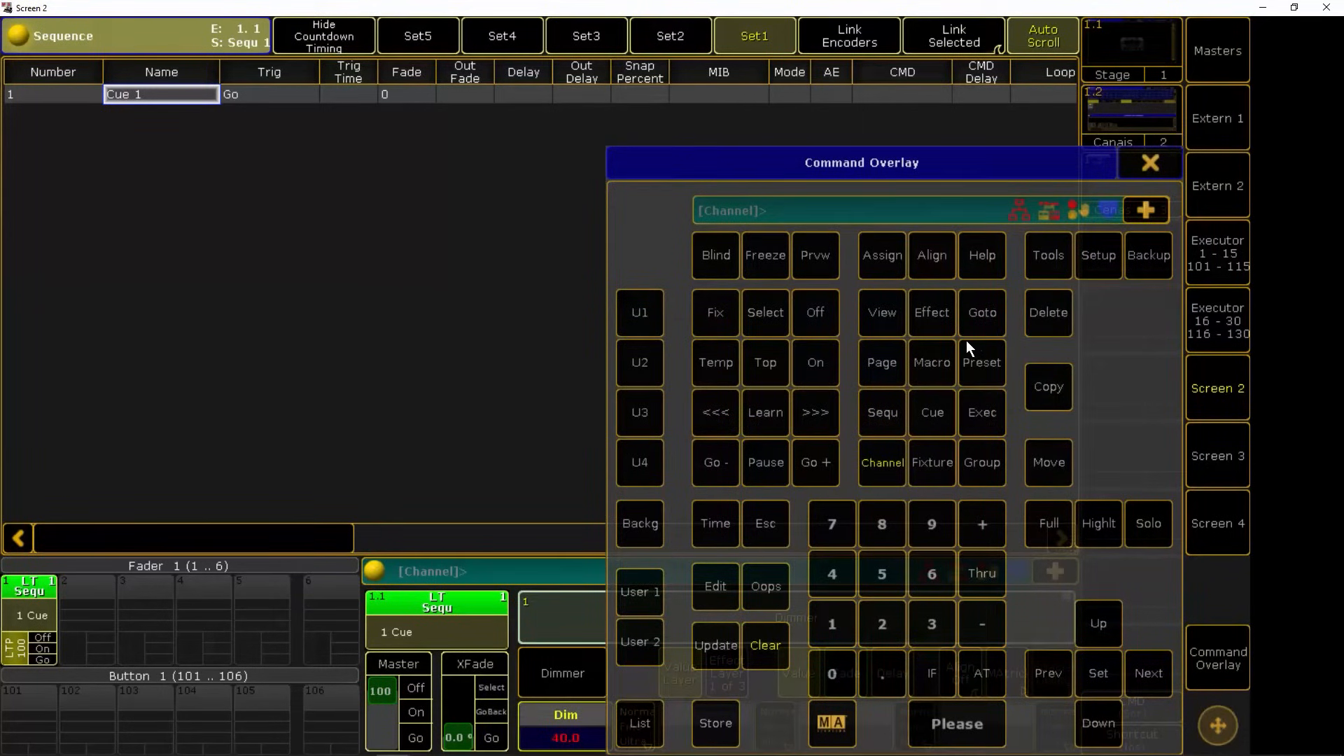
{"action": "left_click", "coordinate": [885, 255]}
{"action": "left_click", "coordinate": [885, 255]}
{"action": "left_click", "coordinate": [928, 414]}
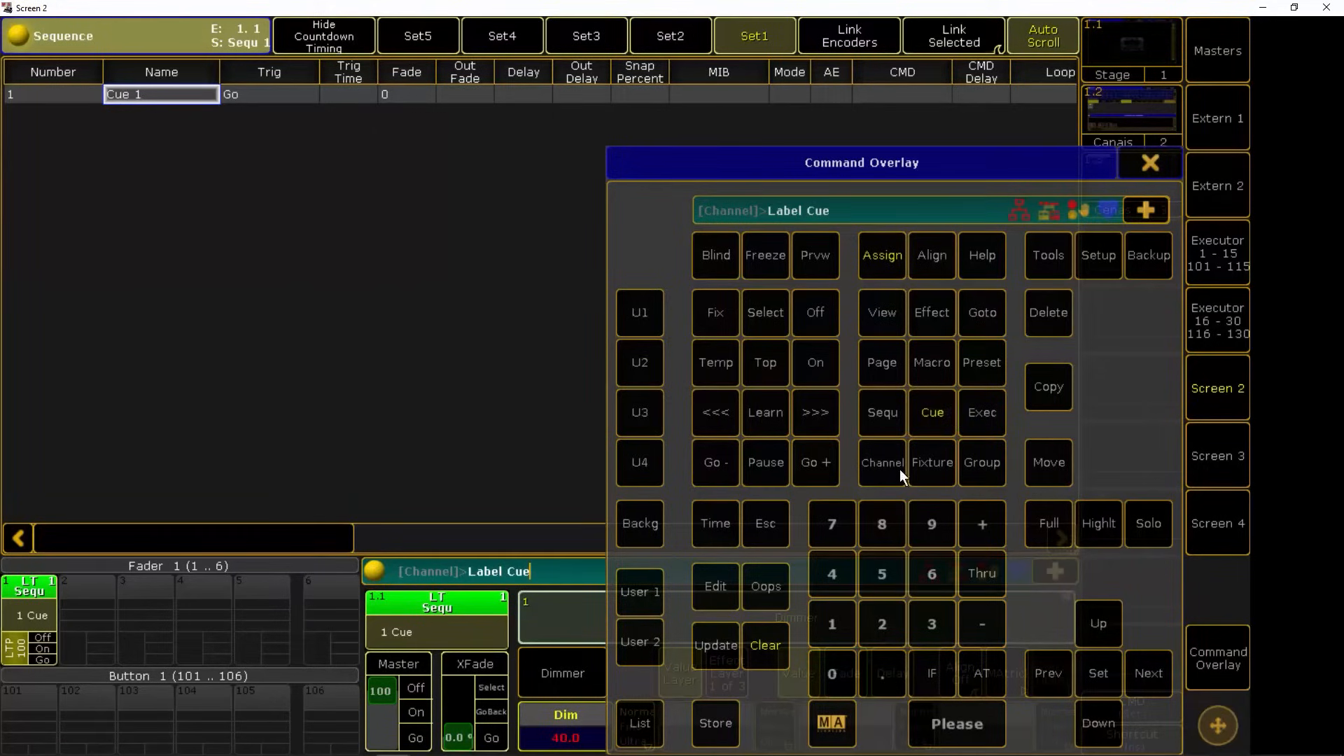
{"action": "left_click", "coordinate": [826, 623]}
{"action": "left_click", "coordinate": [952, 716]}
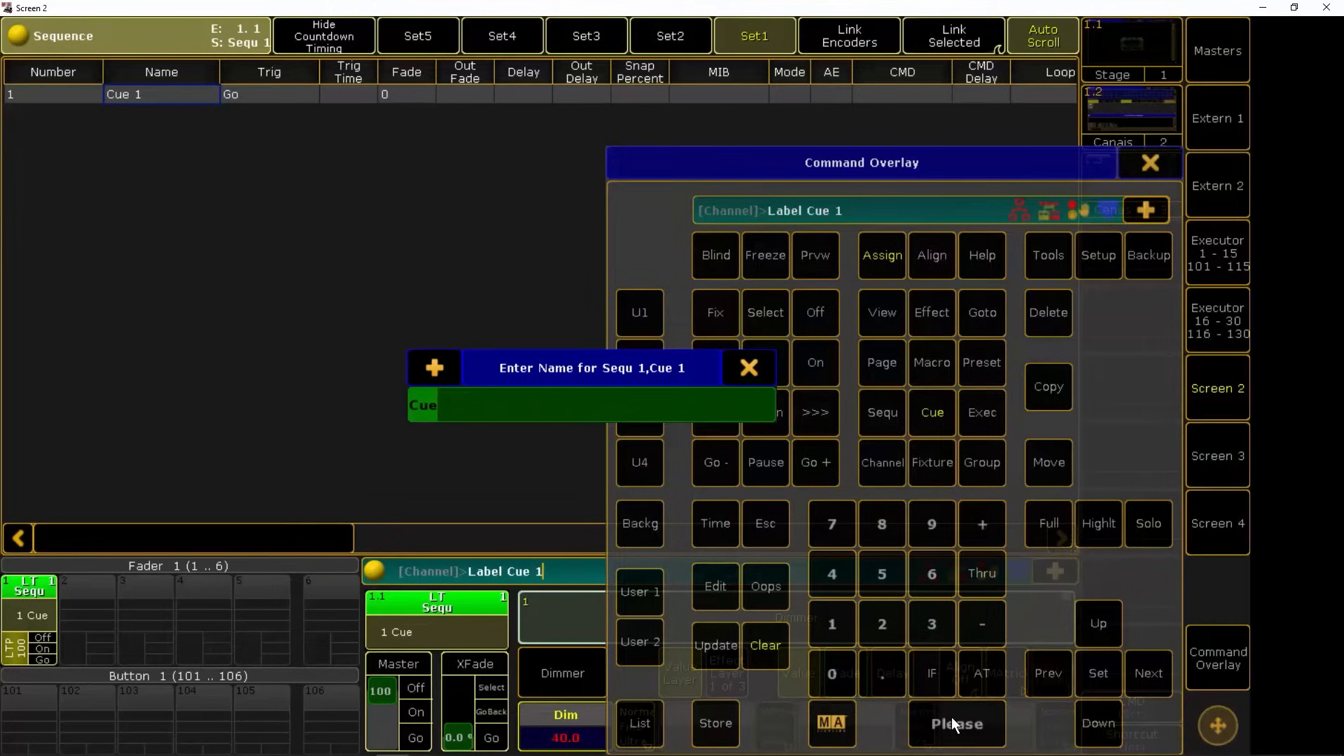
{"action": "type", "text": "Primeir"}
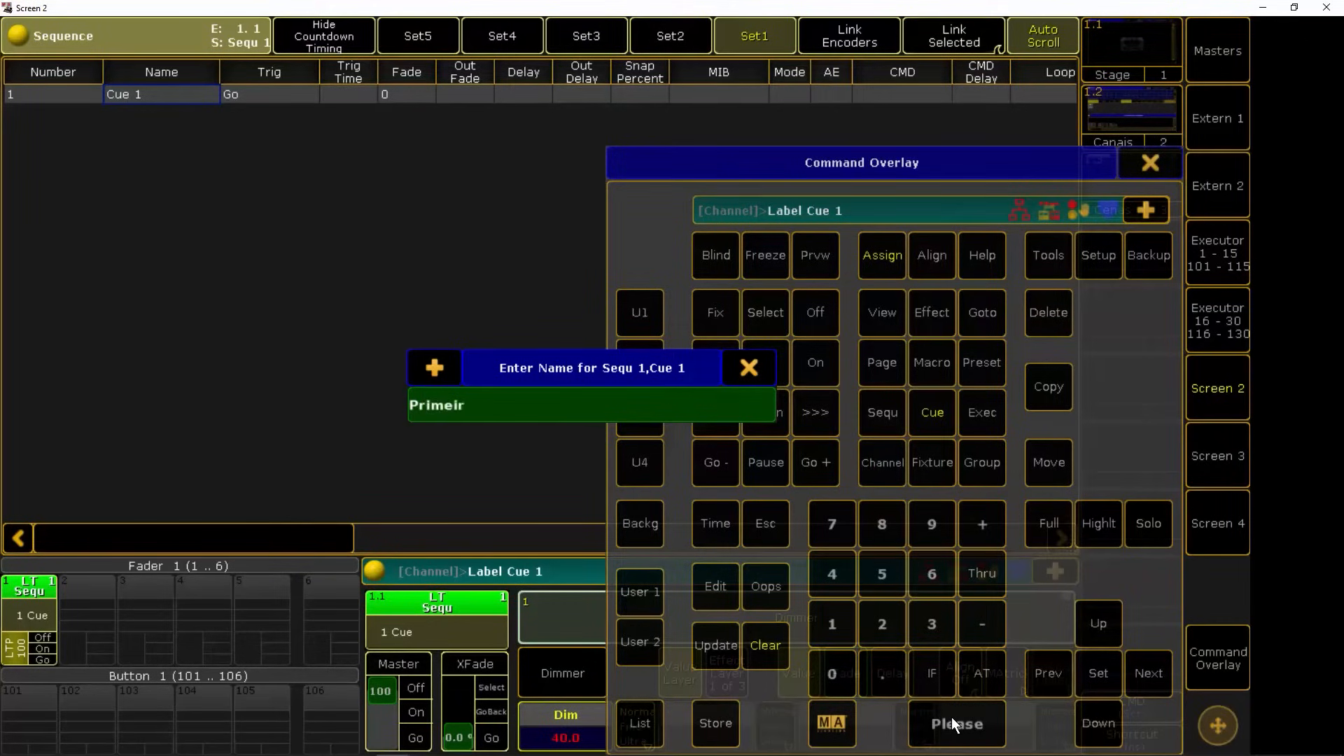
{"action": "type", "text": "a Cena"}
{"action": "key", "text": "Return"}
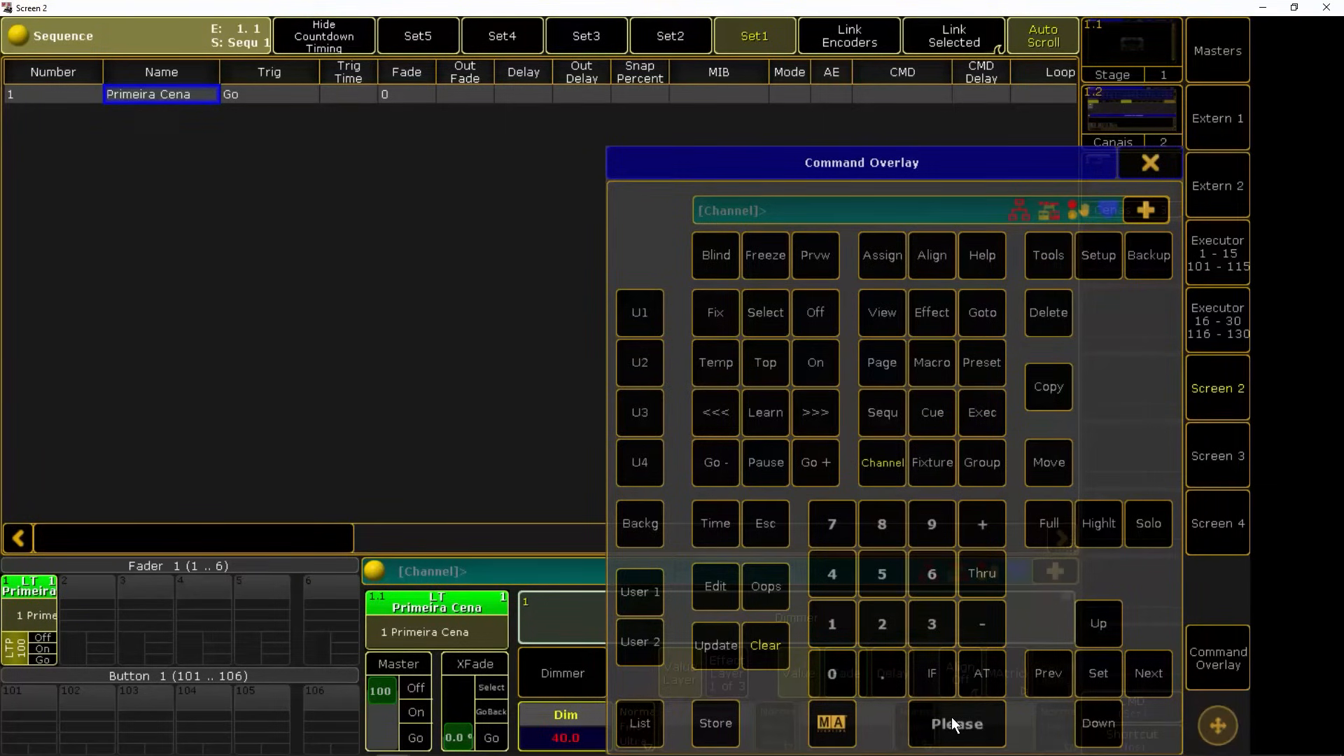
{"action": "left_click", "coordinate": [157, 91]}
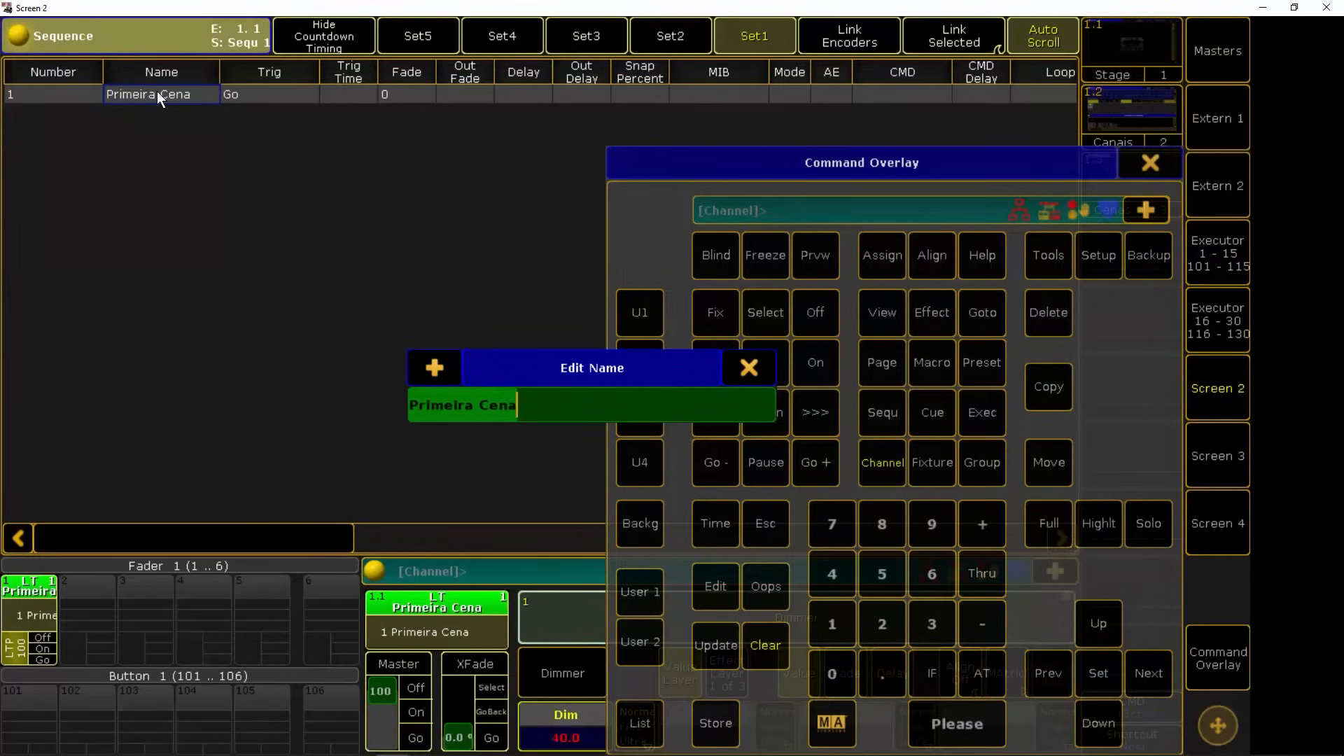
{"action": "key", "text": "Return"}
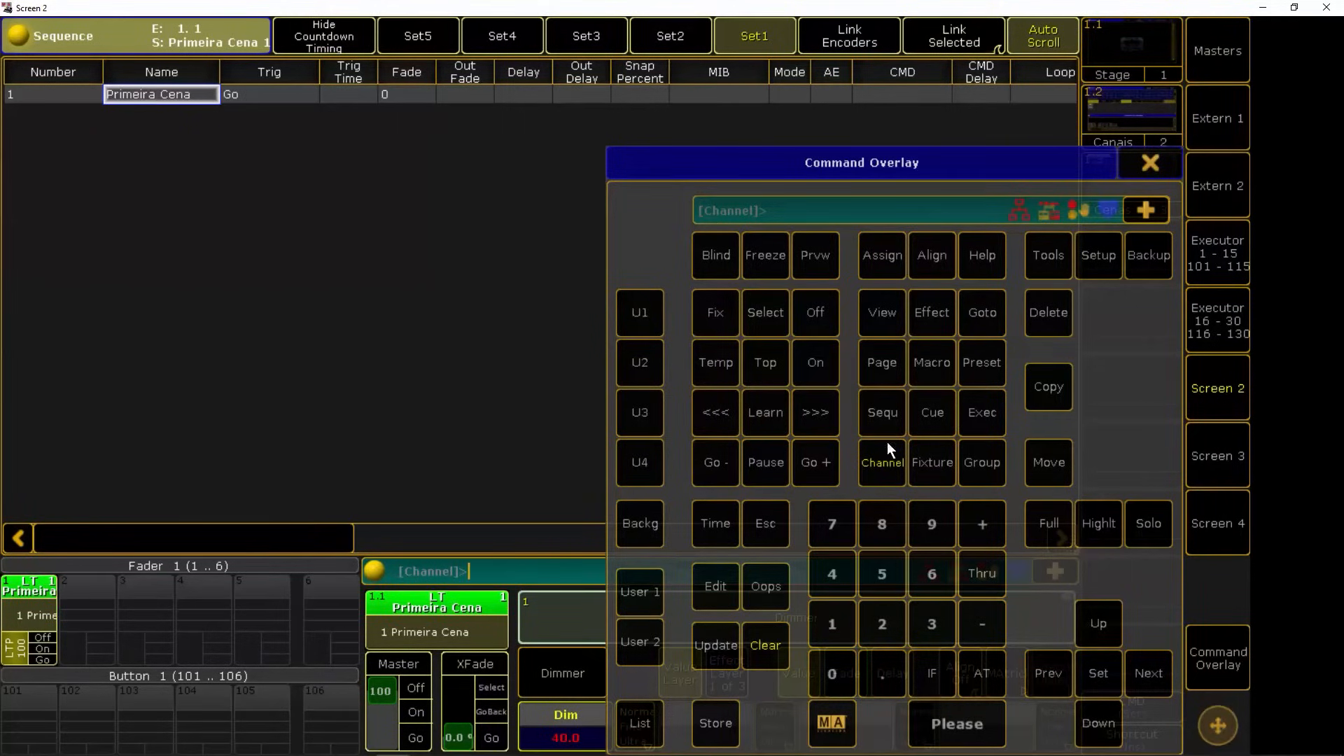
Step: Label sequence 1 as "Show Principal" using the command line
{"action": "left_click", "coordinate": [1226, 658]}
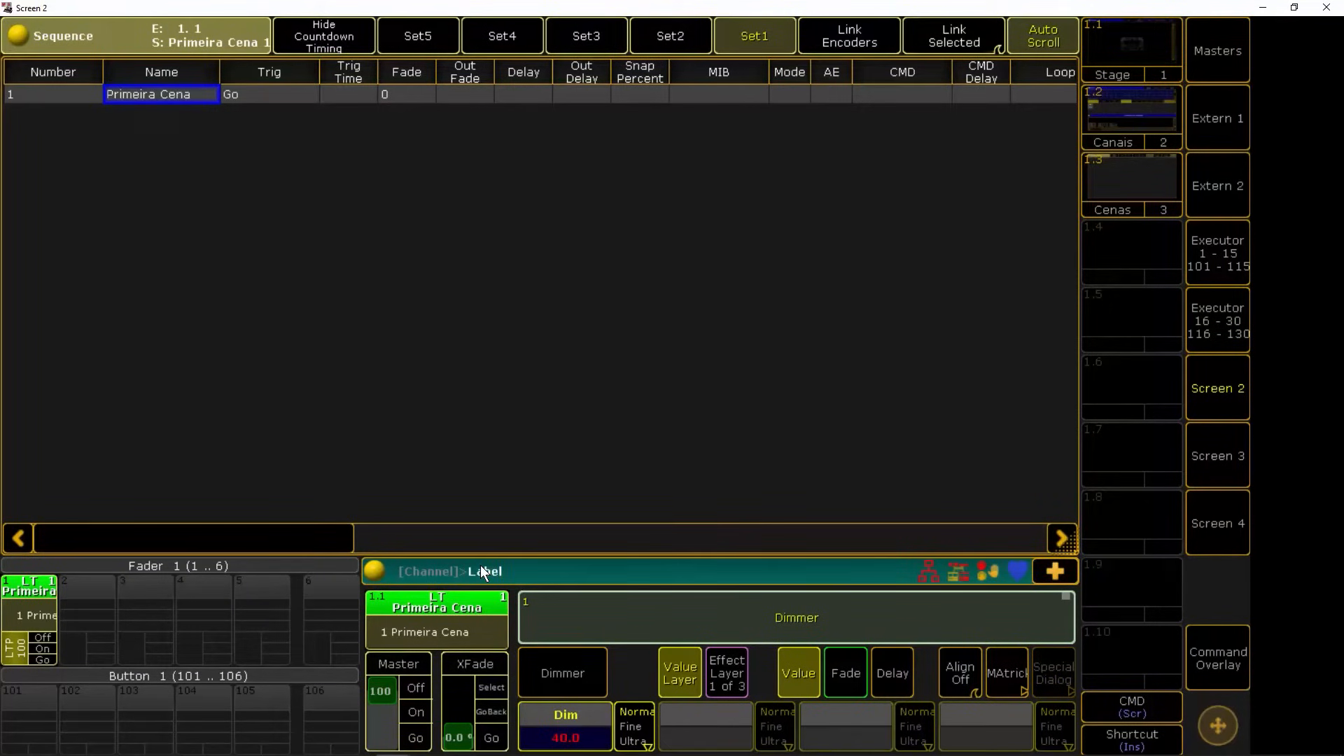
{"action": "type", "text": "eq 1 \"Show Principal\""}
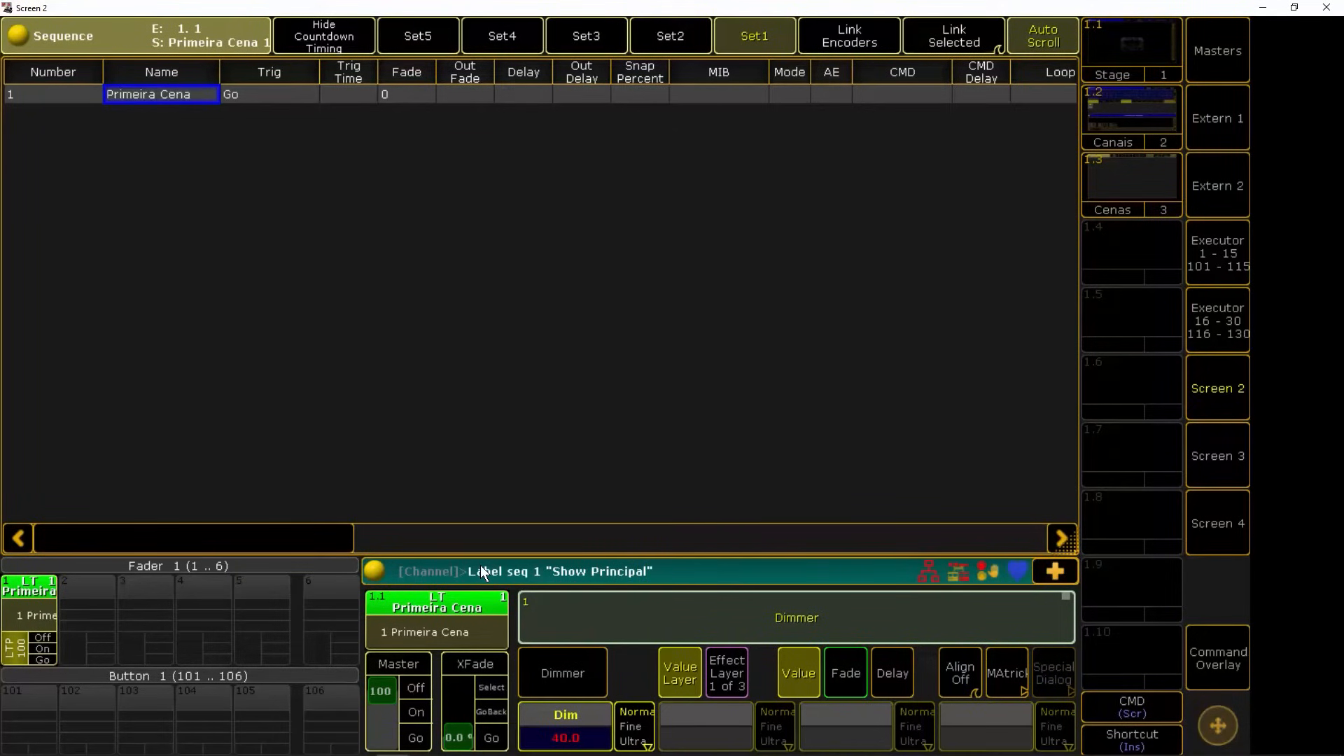
{"action": "key", "text": "Return"}
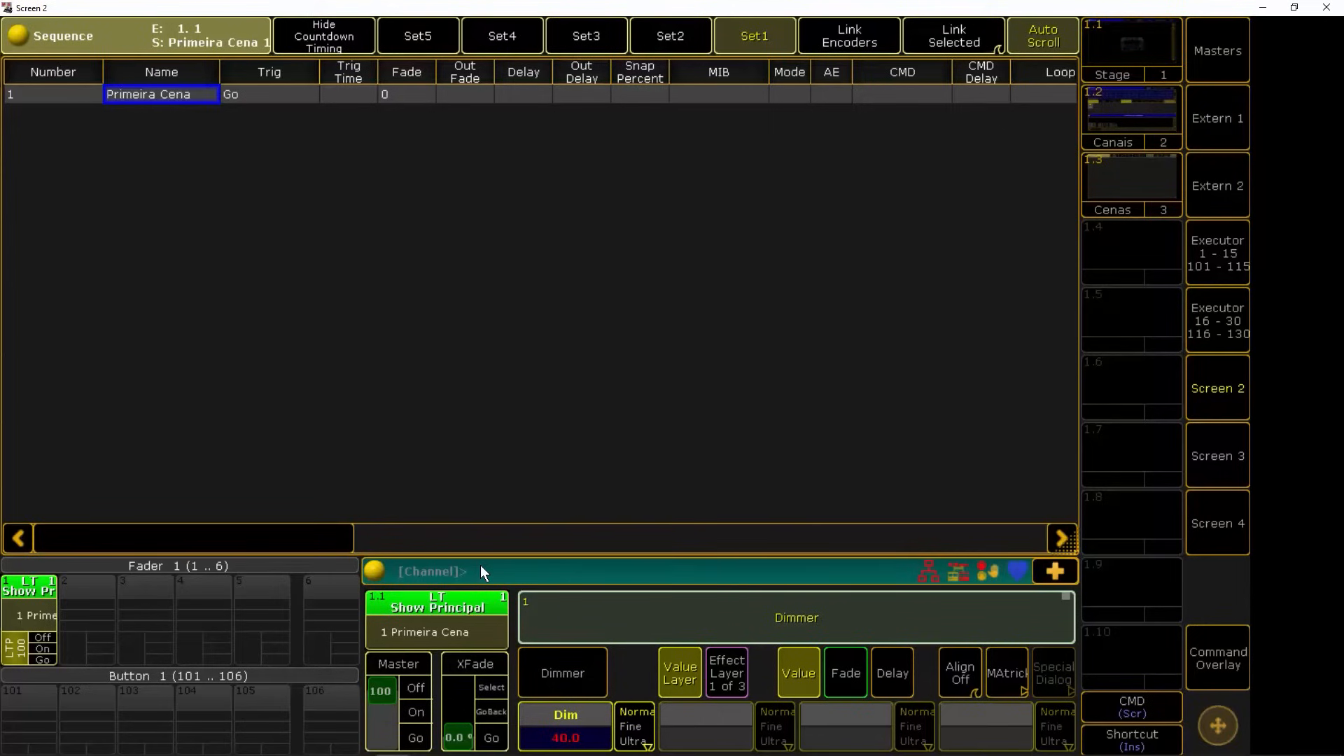
Step: Widen the sequence sheet's Name column and store the updated layout over the Cenas view for screen 2
{"action": "left_click", "coordinate": [218, 72]}
{"action": "left_click_drag", "start_coordinate": [218, 72], "coordinate": [287, 79]}
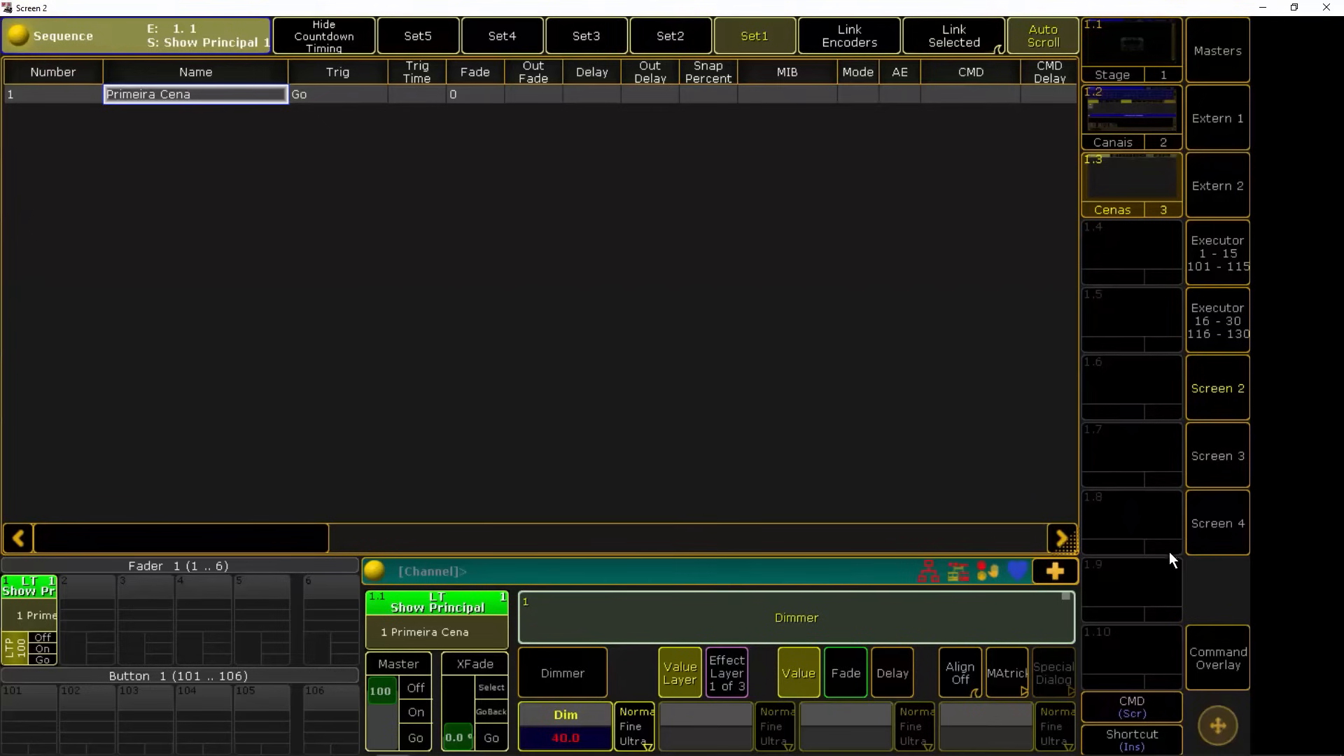
{"action": "left_click", "coordinate": [1220, 661]}
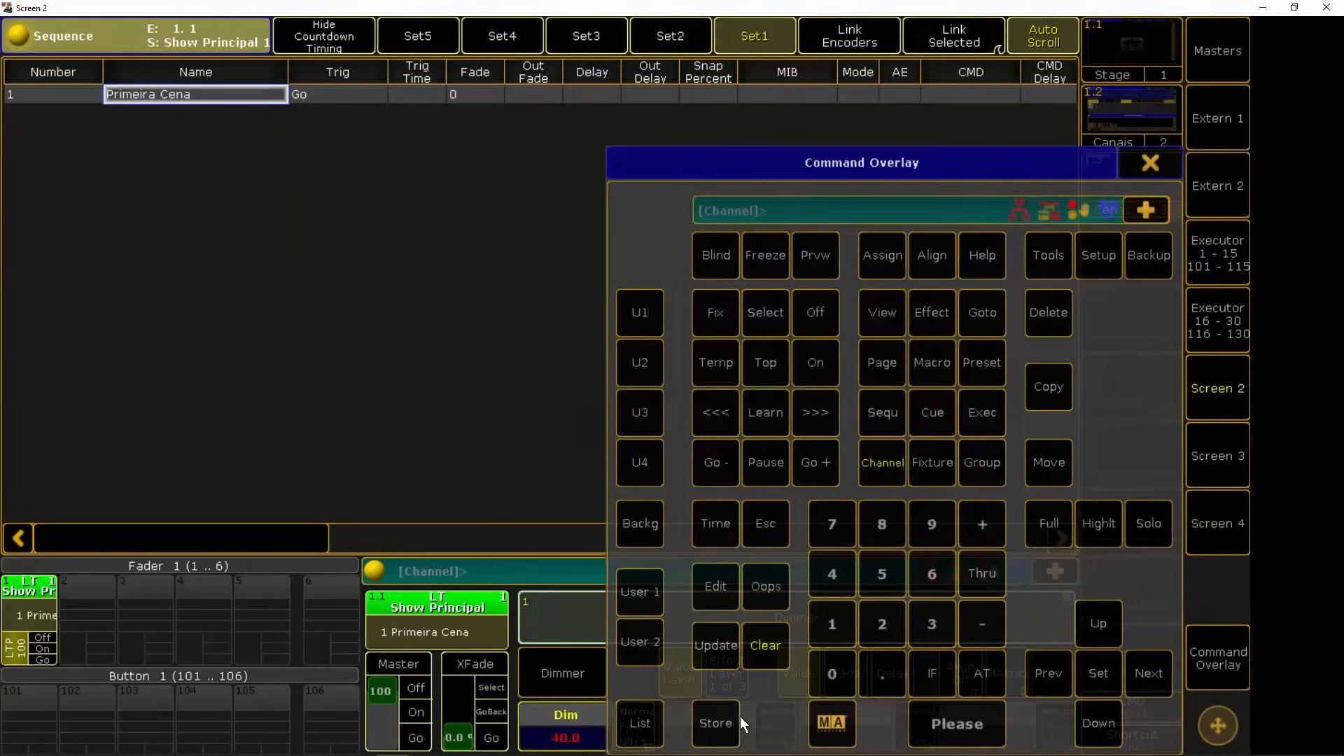
{"action": "left_click", "coordinate": [720, 717]}
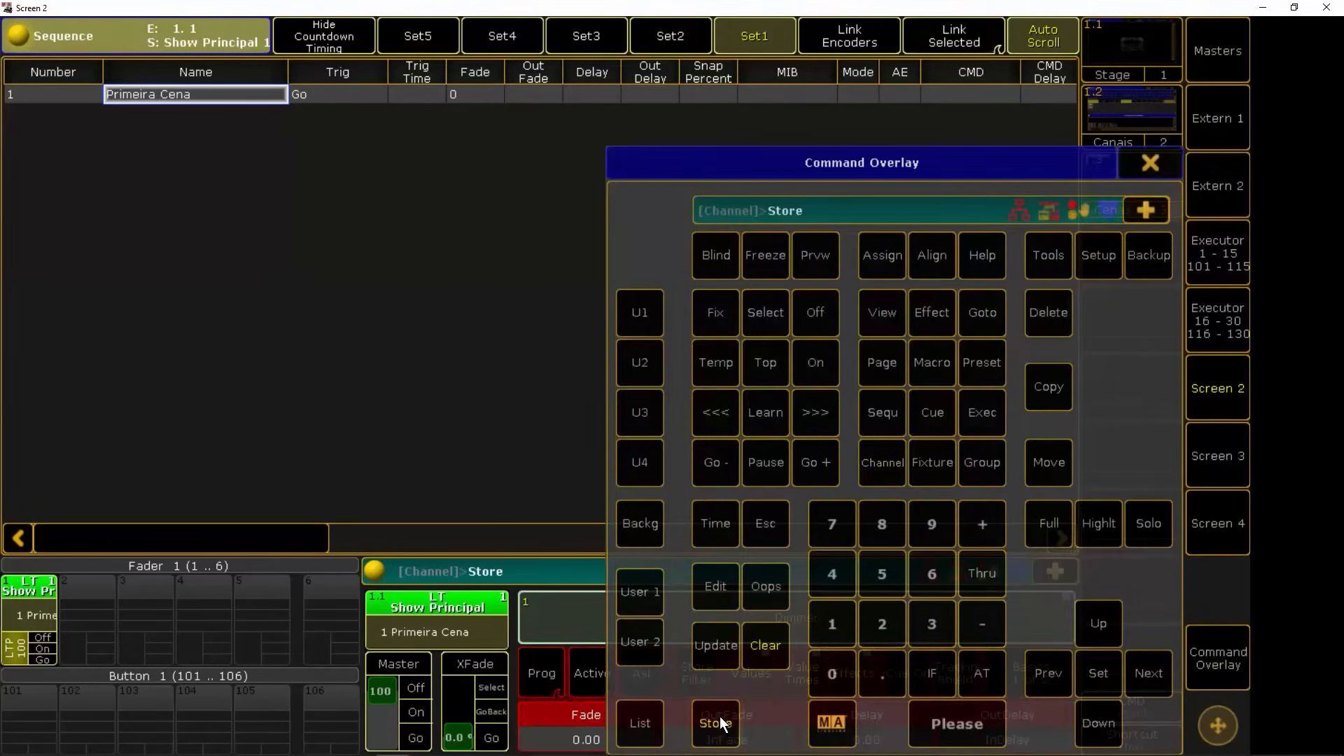
{"action": "left_click", "coordinate": [1151, 166]}
{"action": "left_click", "coordinate": [1131, 173]}
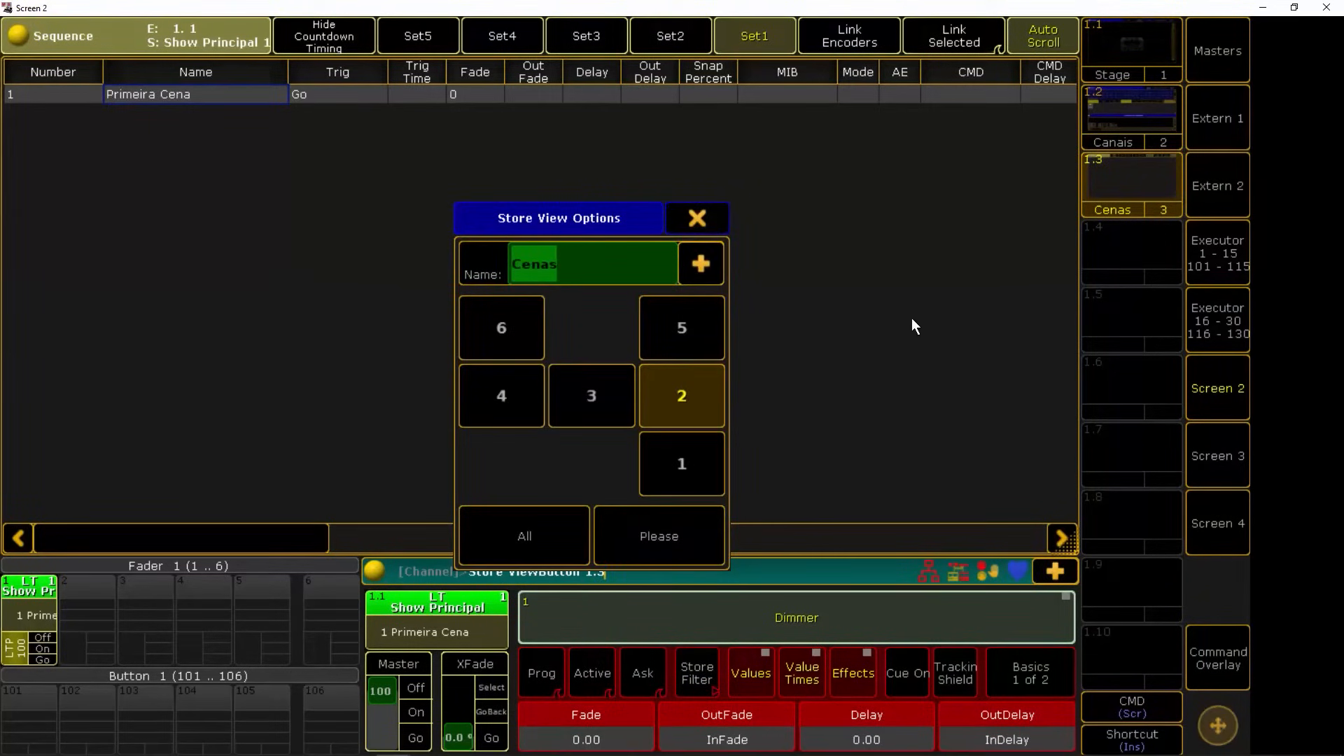
{"action": "left_click", "coordinate": [659, 535]}
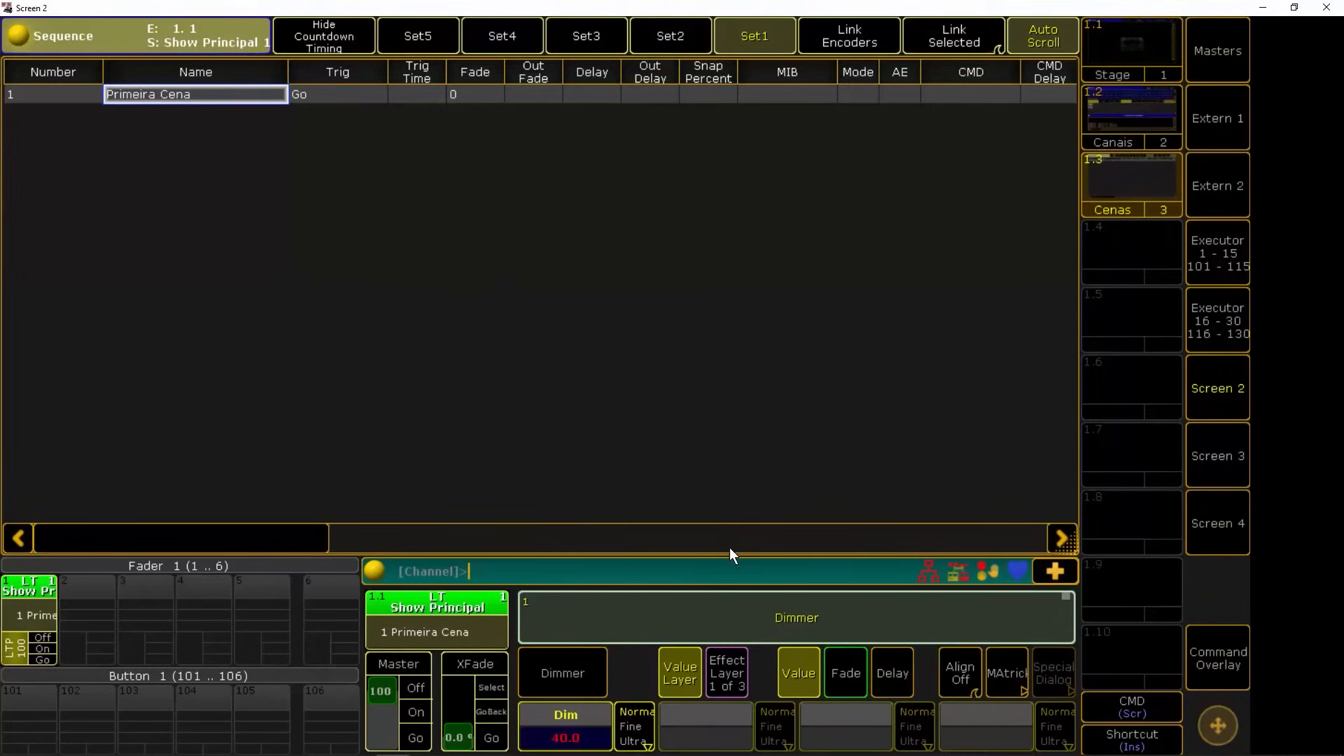
Step: Set channels 28 and 33 to a dimmer level of 80
{"action": "left_click", "coordinate": [1228, 658]}
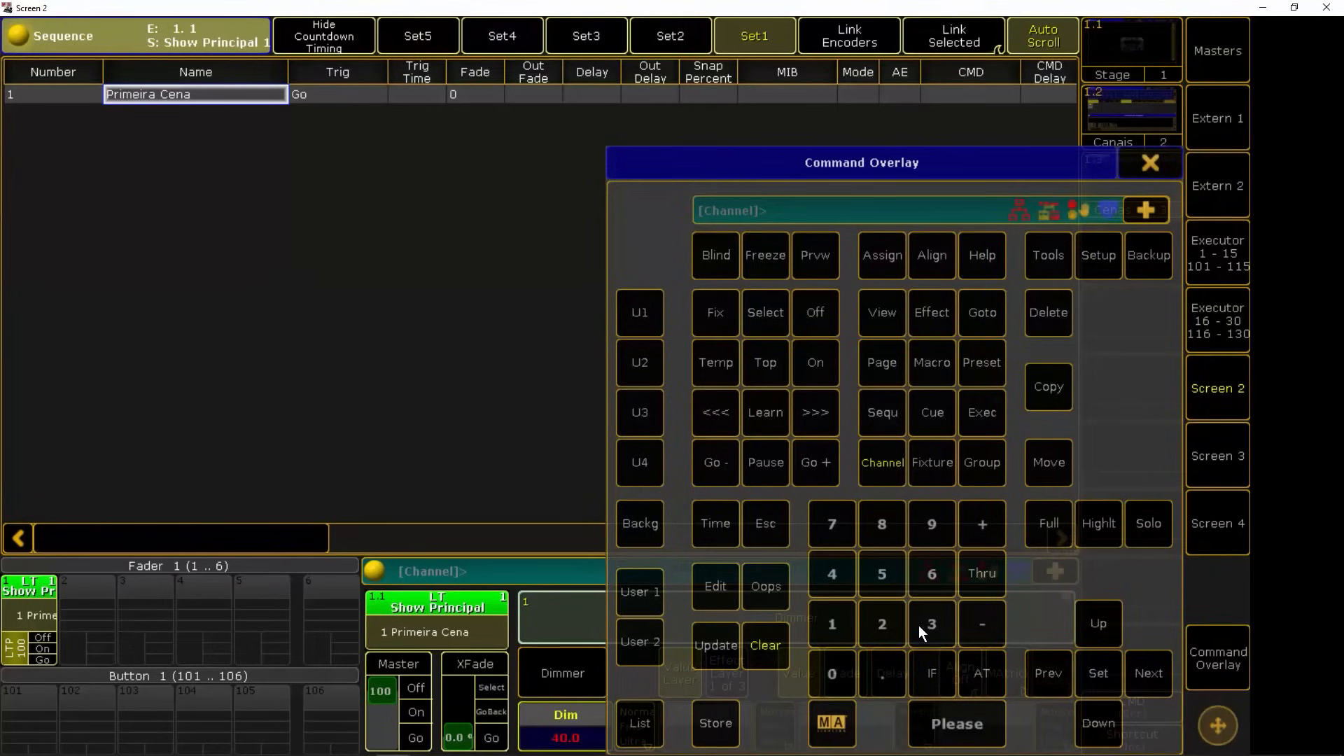
{"action": "left_click", "coordinate": [883, 624]}
{"action": "left_click", "coordinate": [875, 525]}
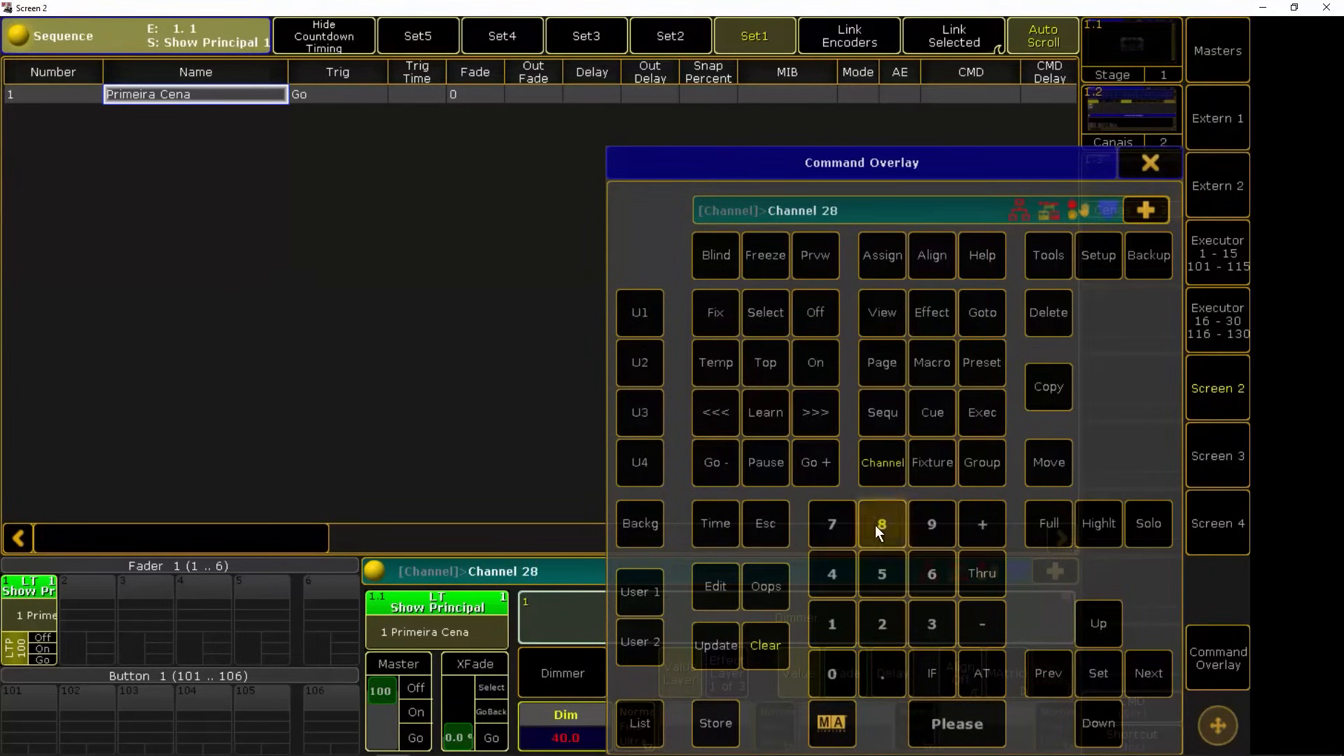
{"action": "left_click", "coordinate": [981, 524]}
{"action": "left_click", "coordinate": [931, 626]}
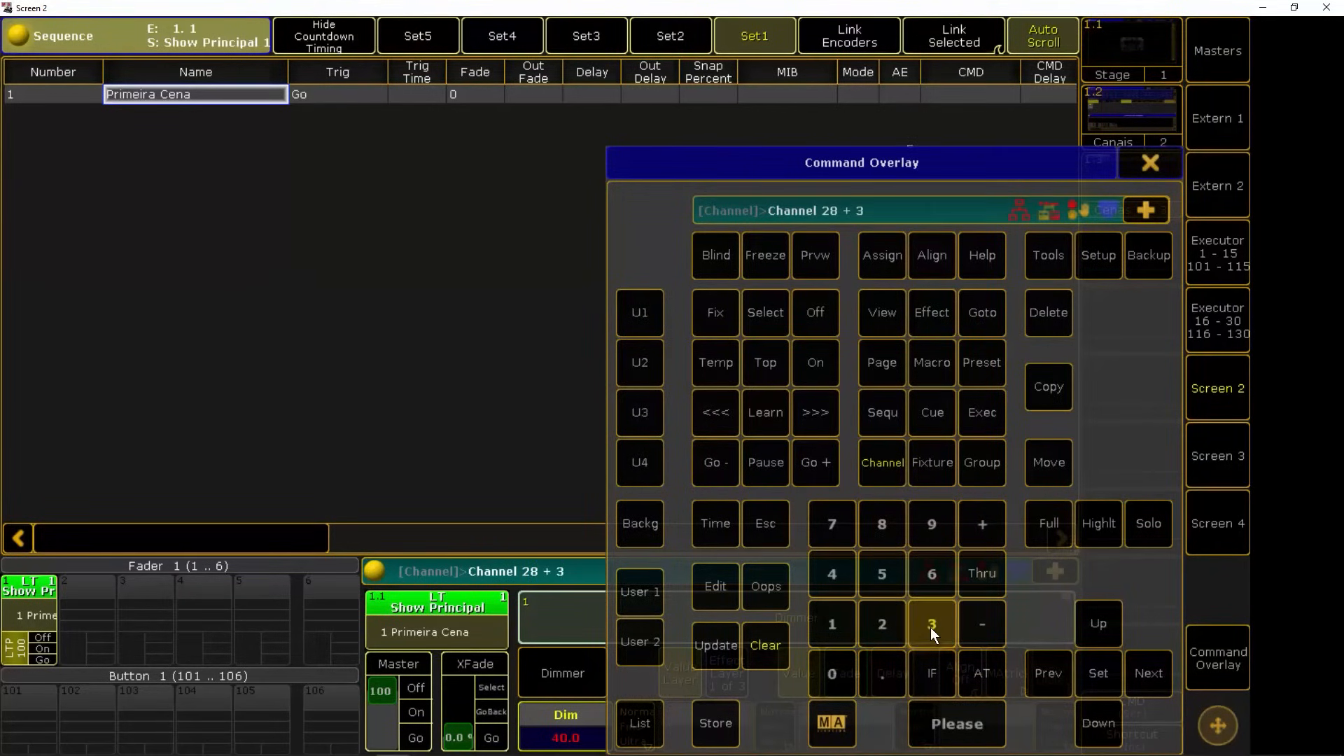
{"action": "left_click", "coordinate": [930, 626]}
{"action": "left_click", "coordinate": [981, 673]}
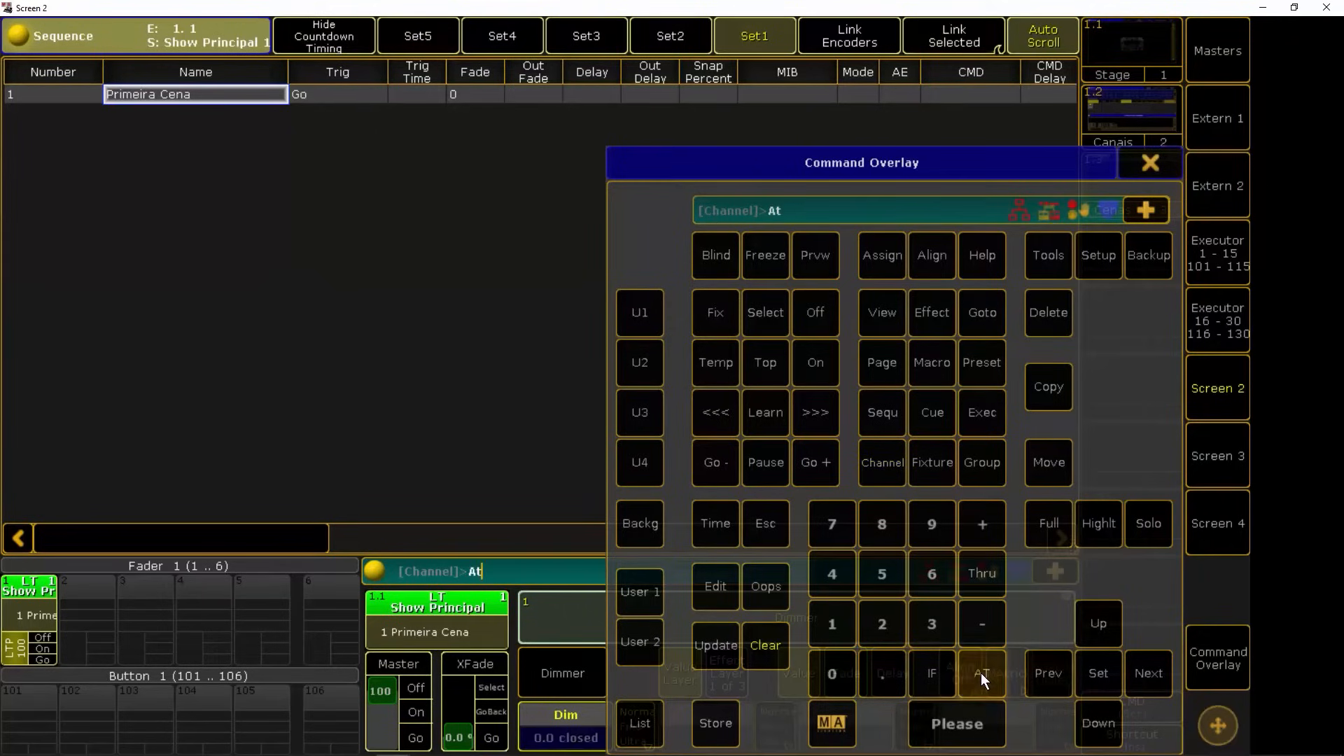
{"action": "left_click", "coordinate": [880, 530]}
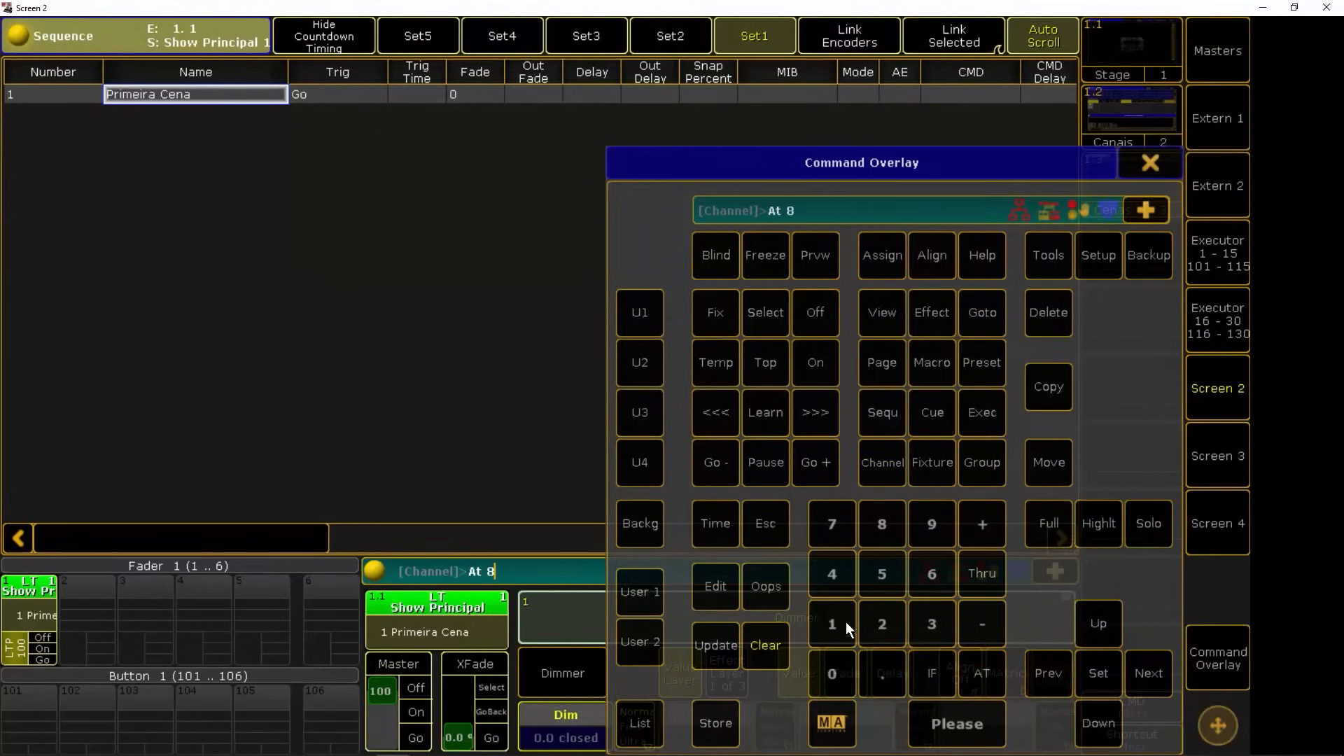
{"action": "left_click", "coordinate": [833, 670]}
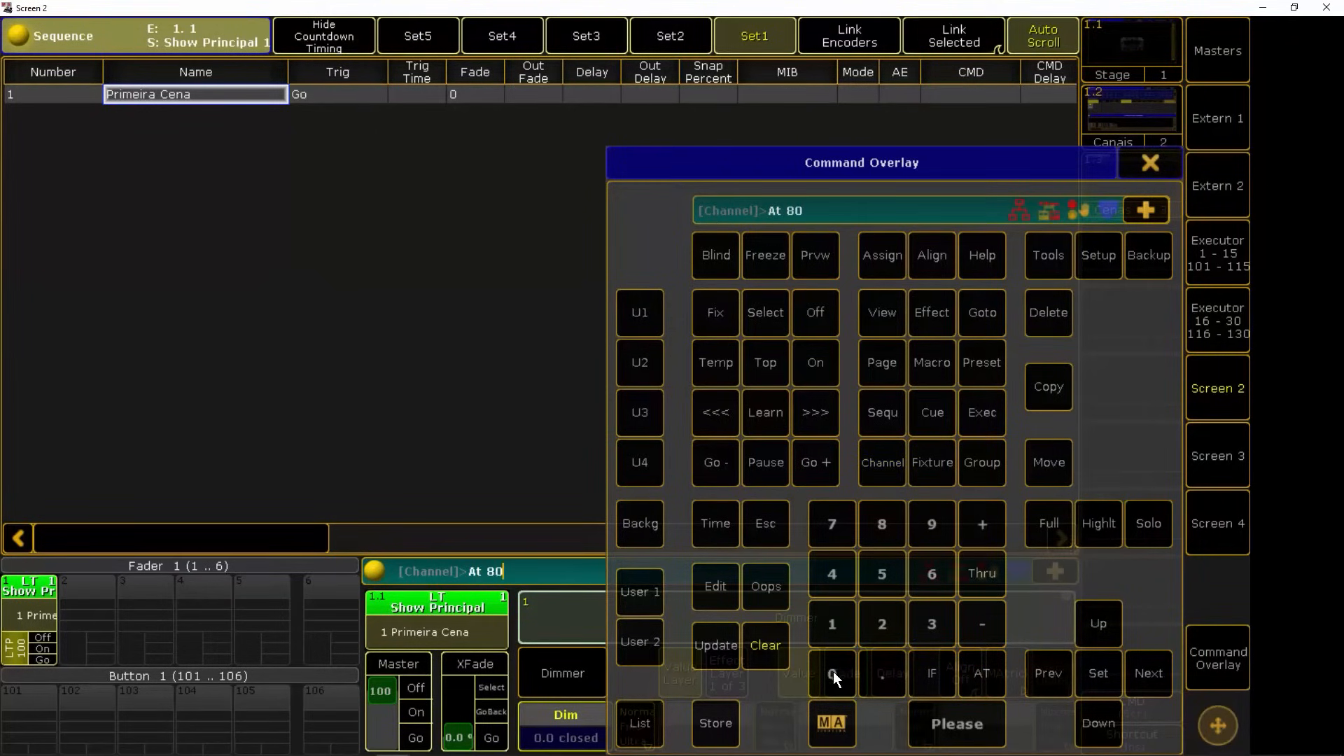
Step: Store the programmed levels as Cue 2 with a fade time of 15
{"action": "left_click", "coordinate": [705, 721]}
{"action": "left_click", "coordinate": [929, 420]}
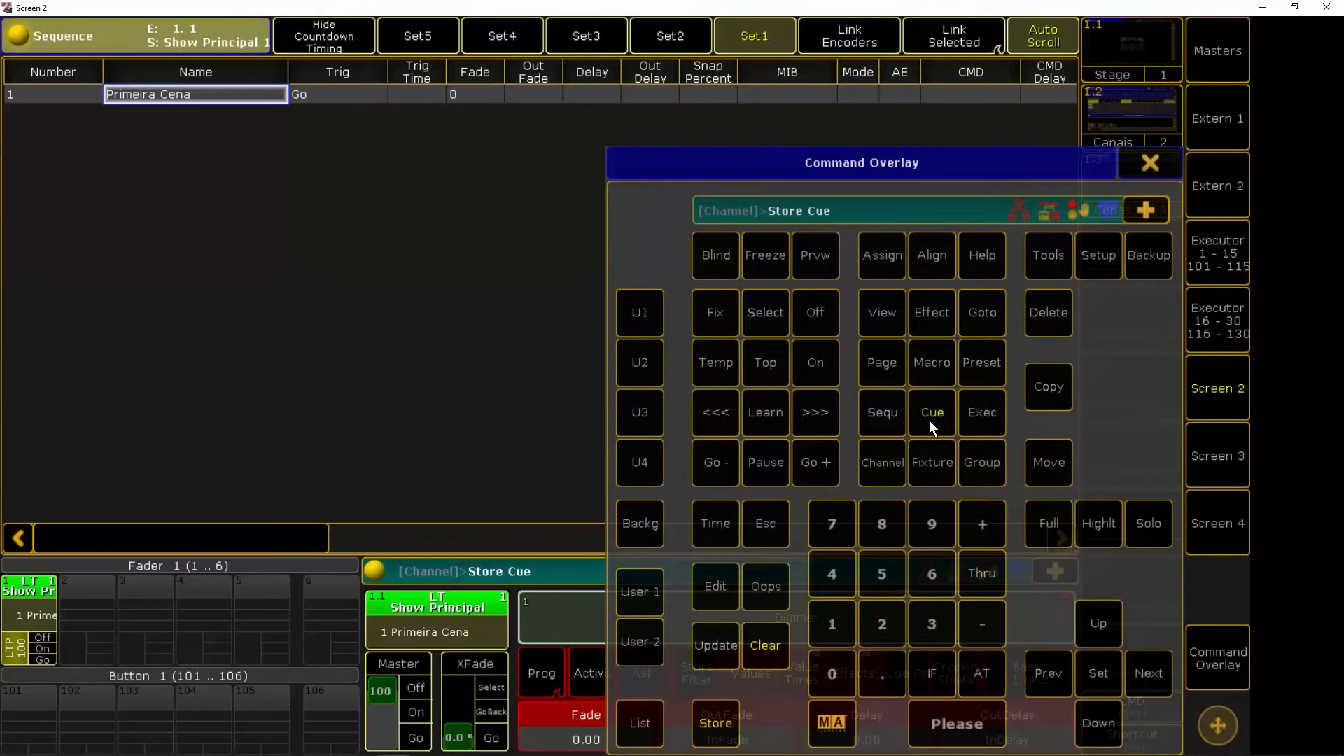
{"action": "left_click", "coordinate": [888, 621]}
{"action": "left_click", "coordinate": [715, 524]}
{"action": "left_click", "coordinate": [829, 620]}
{"action": "left_click", "coordinate": [883, 577]}
{"action": "left_click", "coordinate": [956, 716]}
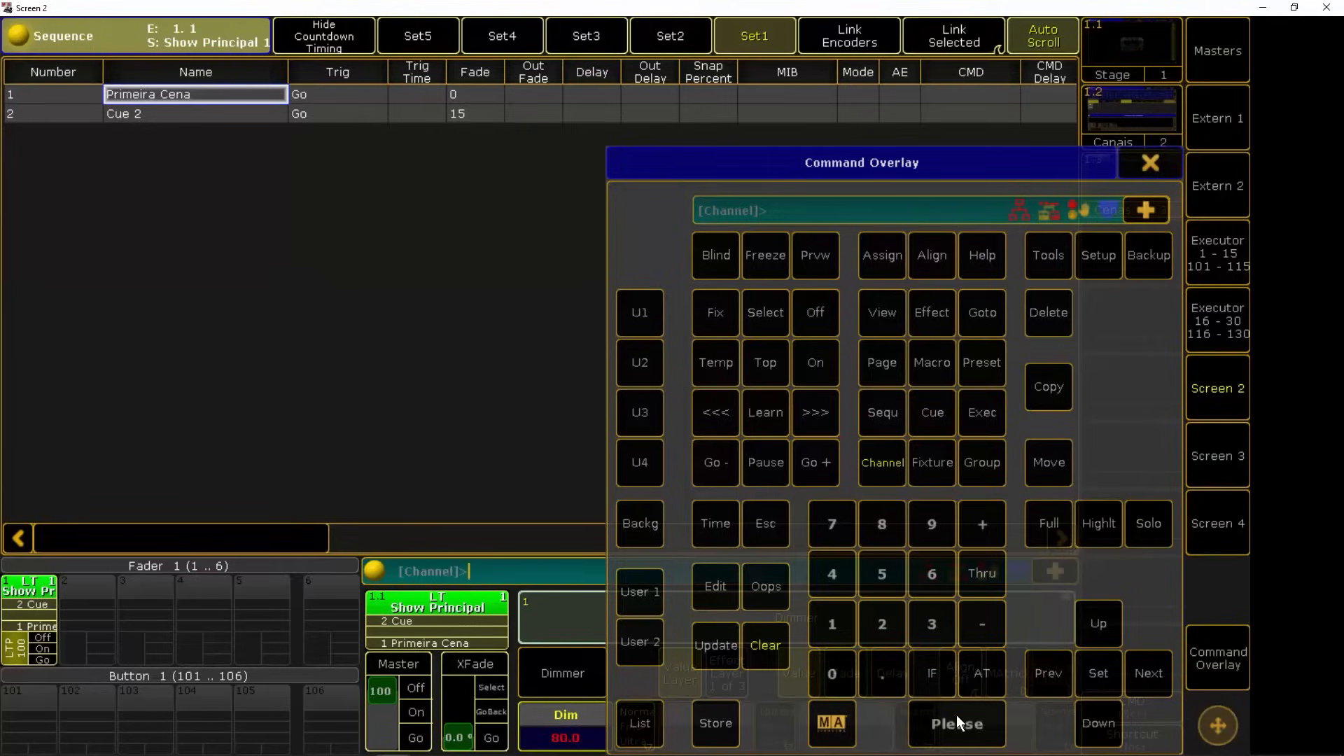
{"action": "left_click", "coordinate": [1211, 657]}
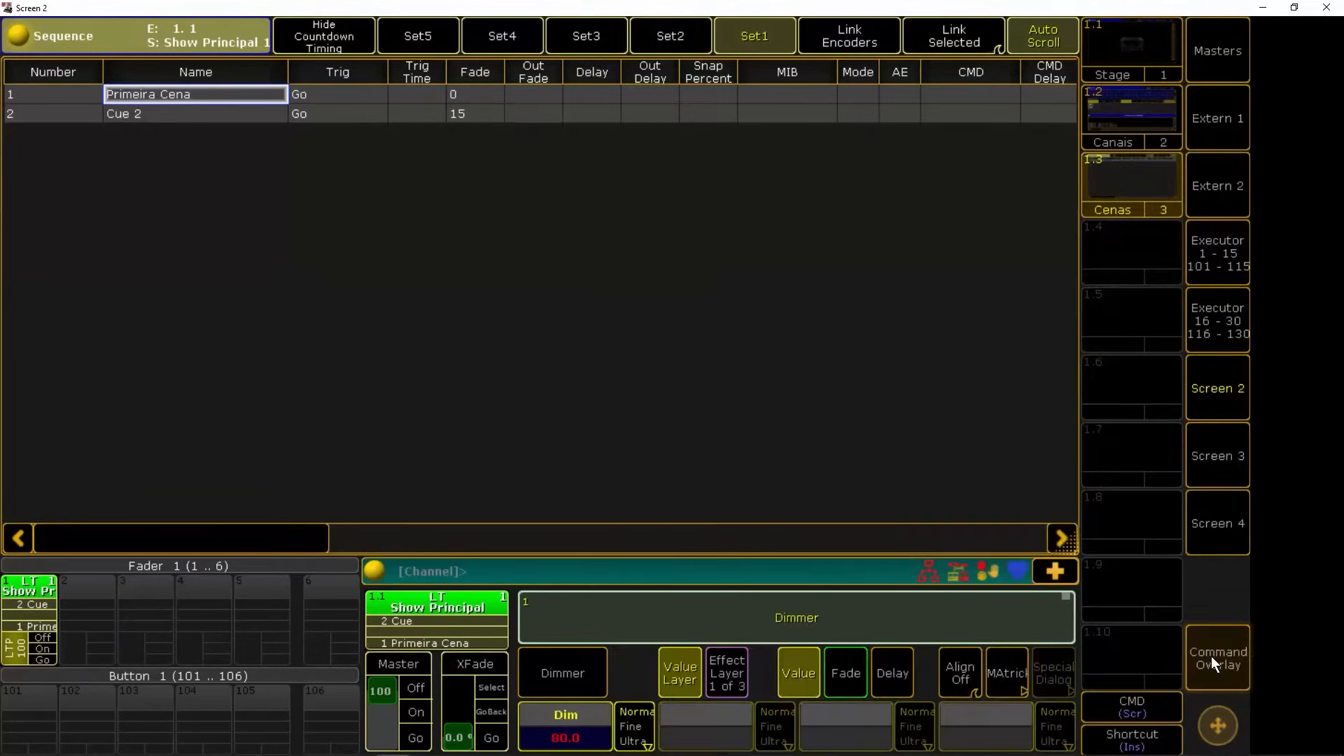
Step: Set groups 1 and 2 to a dimmer level of 75 and groups 9 thru 11 to 60 from the command line
{"action": "left_click", "coordinate": [478, 570]}
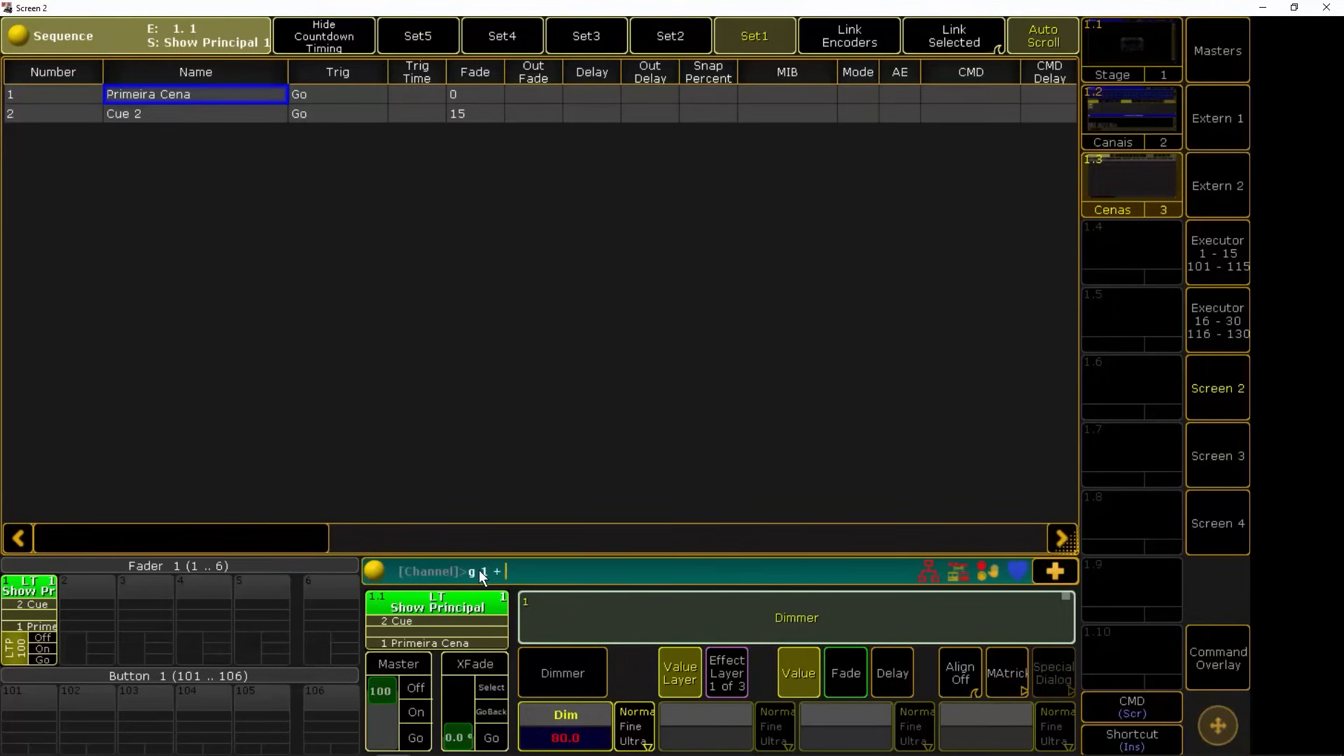
{"action": "type", "text": "at 75"}
{"action": "key", "text": "Return"}
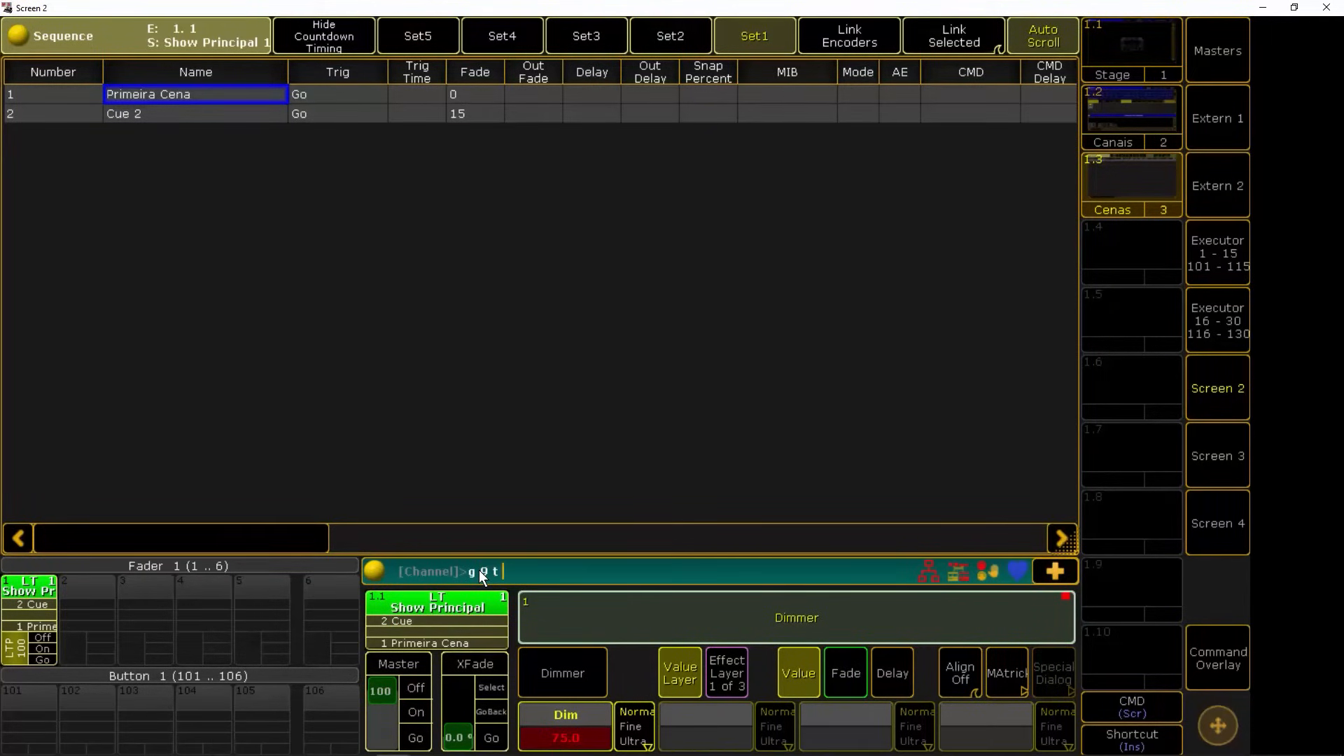
{"action": "type", "text": "at 60"}
{"action": "key", "text": "Return"}
Step: Show the Canais view and store the levels as the next cue with fade 20 and out fade 25
{"action": "left_click", "coordinate": [1131, 120]}
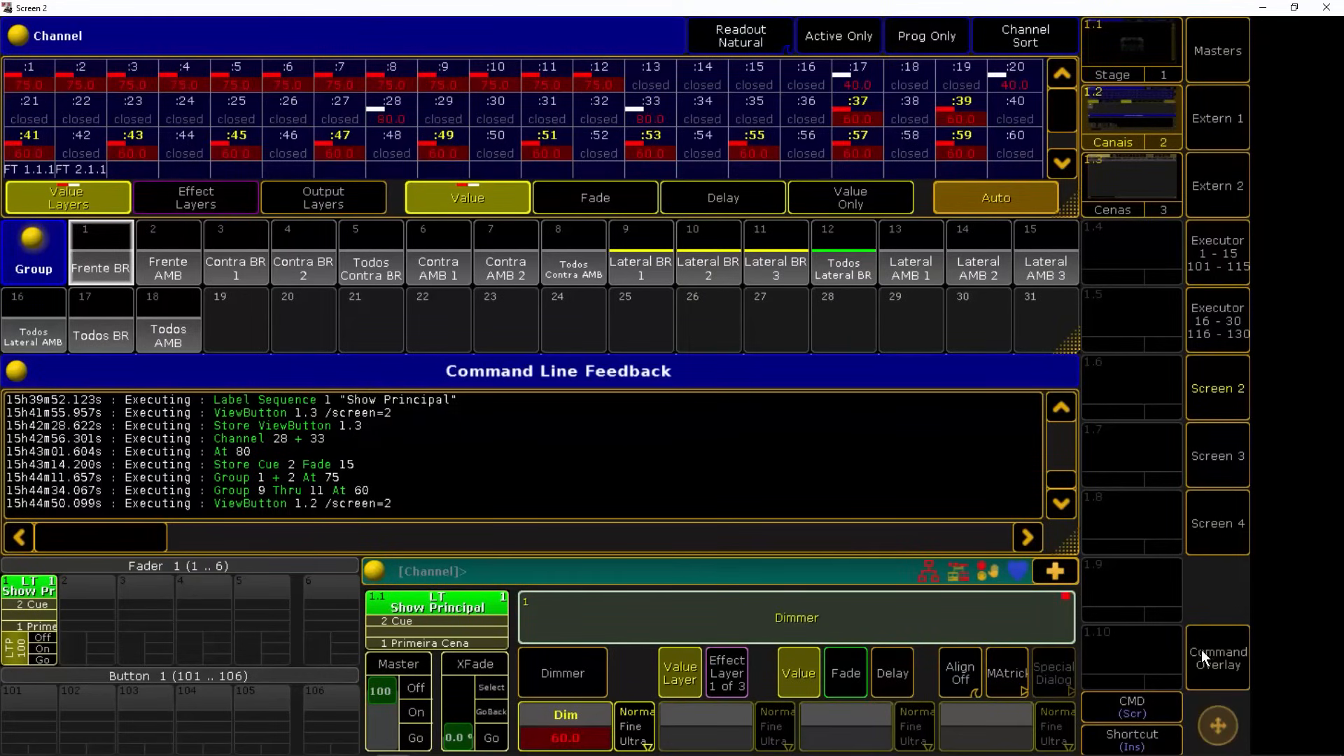
{"action": "left_click", "coordinate": [1222, 669]}
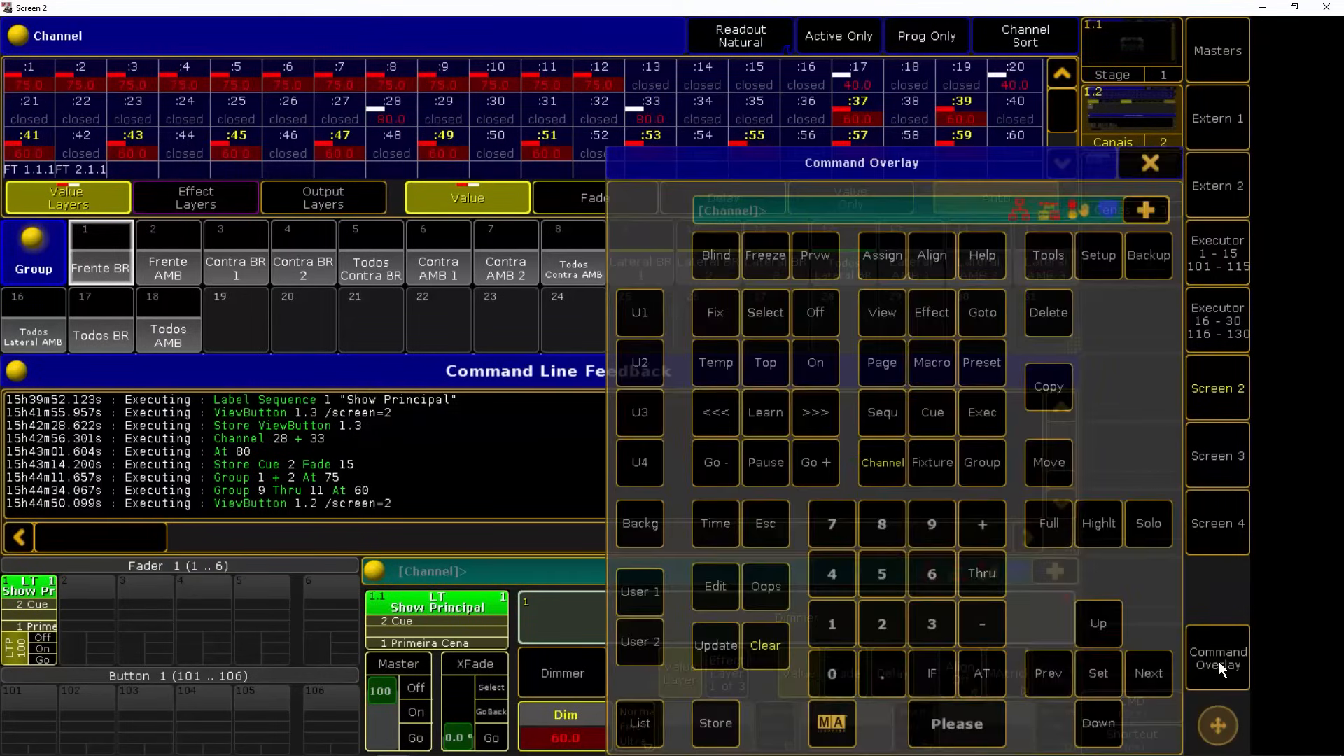
{"action": "left_click", "coordinate": [717, 723]}
{"action": "left_click", "coordinate": [716, 527]}
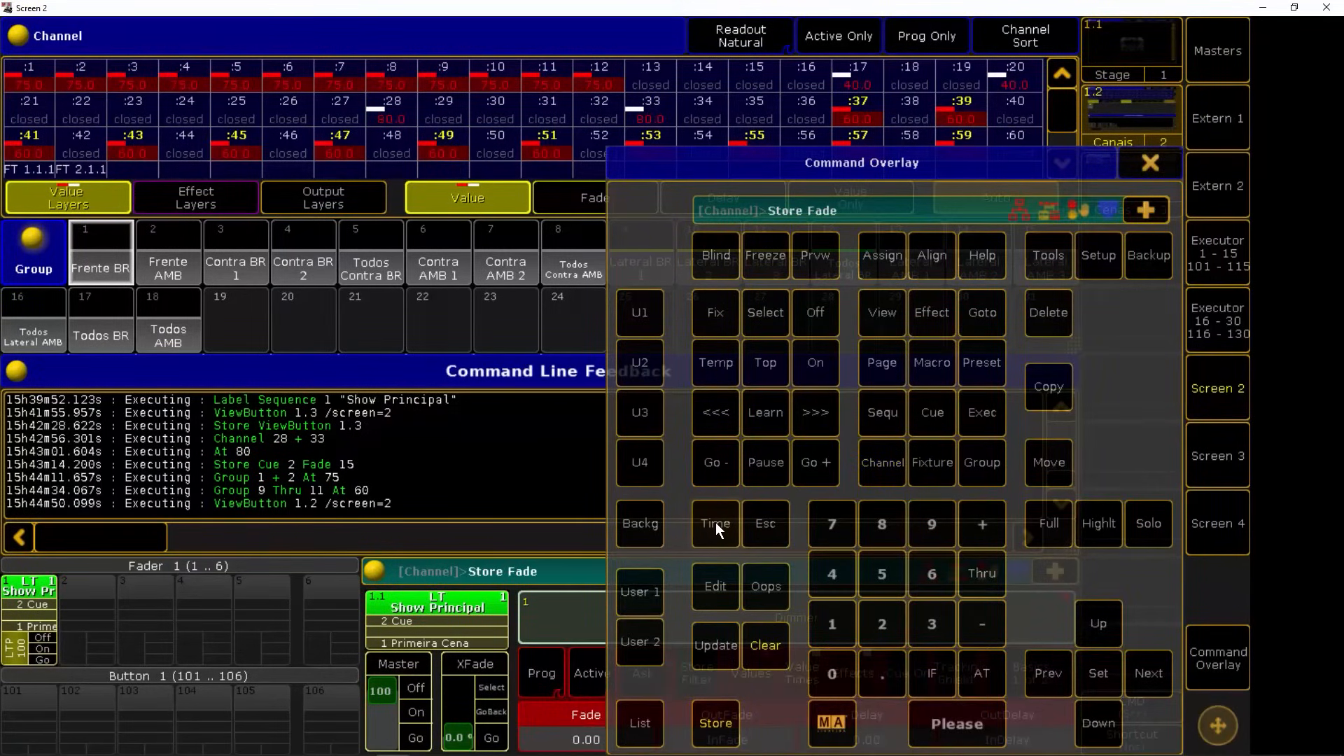
{"action": "left_click", "coordinate": [879, 621]}
{"action": "left_click", "coordinate": [833, 671]}
{"action": "left_click", "coordinate": [710, 528]}
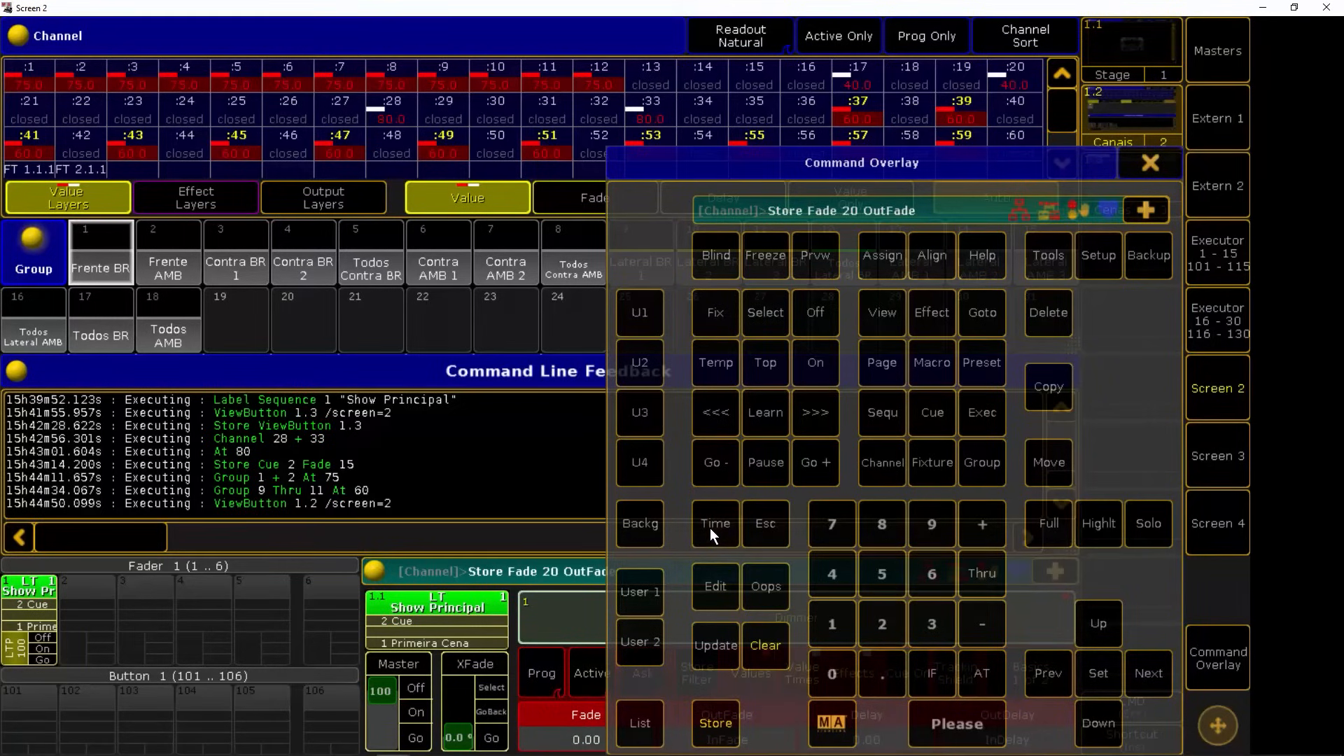
{"action": "left_click", "coordinate": [886, 630]}
{"action": "left_click", "coordinate": [881, 576]}
{"action": "left_click", "coordinate": [952, 717]}
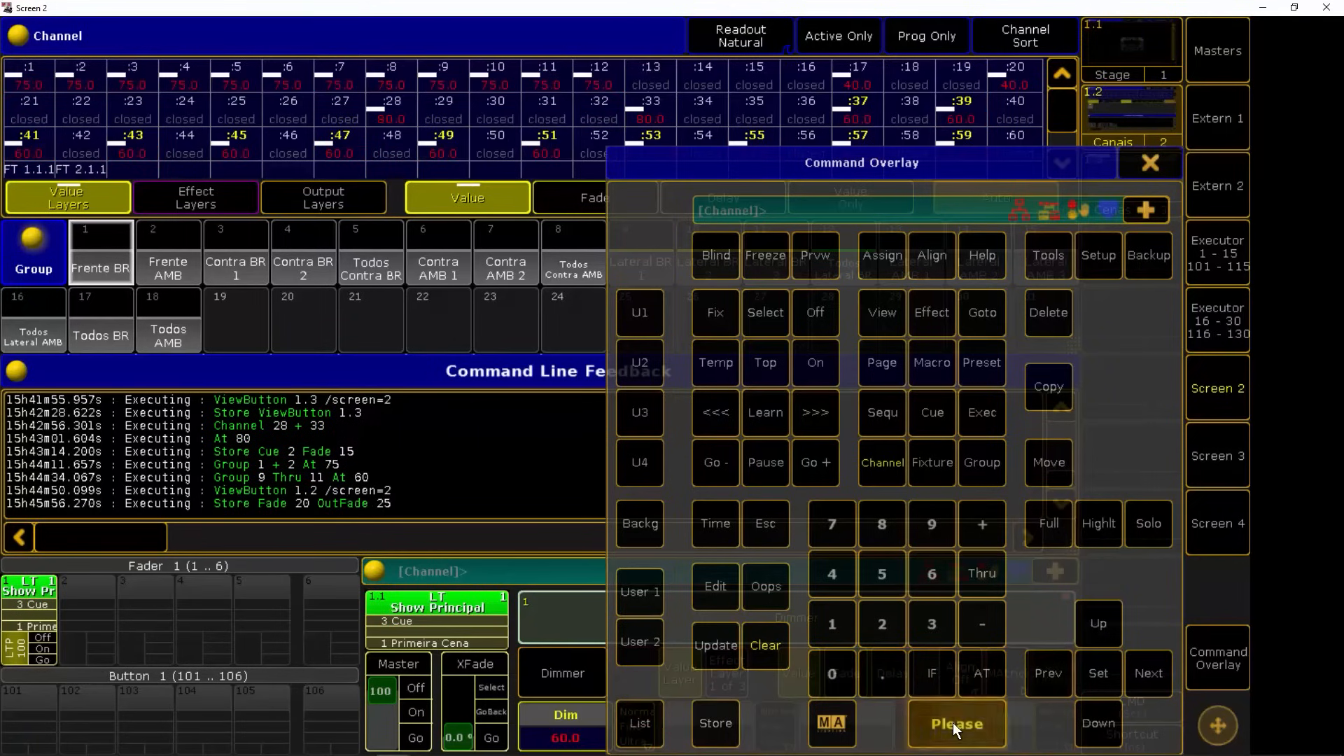
{"action": "left_click", "coordinate": [1218, 655]}
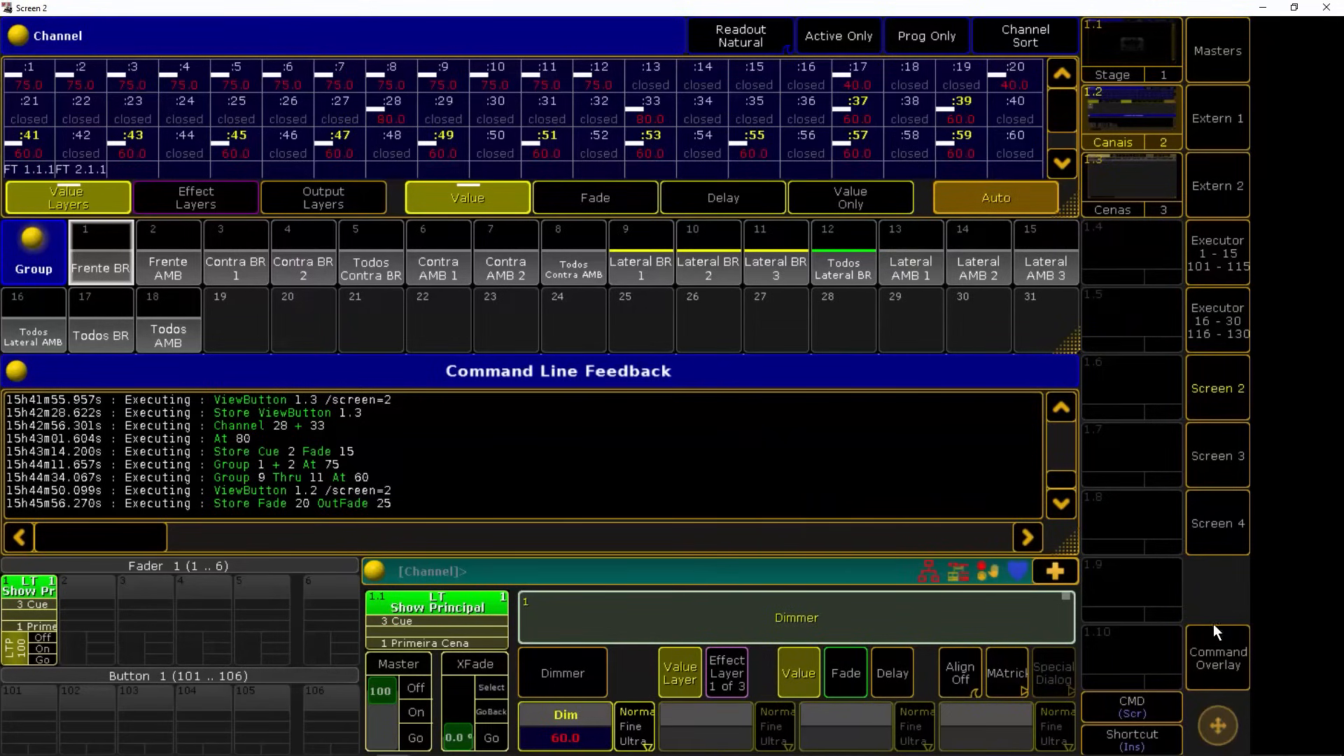
Step: Return to the Cenas view, select channels with the If command and set them to a dimmer level of 30
{"action": "left_click", "coordinate": [1131, 183]}
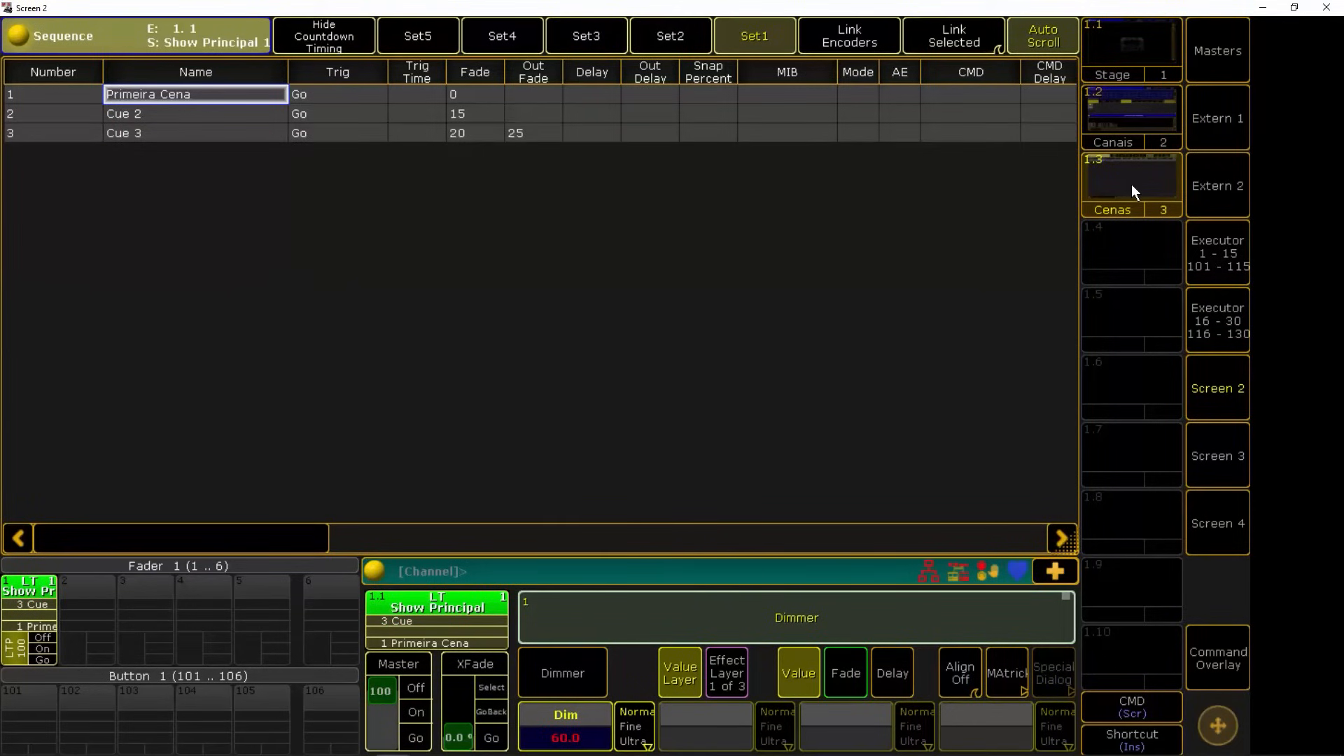
{"action": "left_click", "coordinate": [1216, 658]}
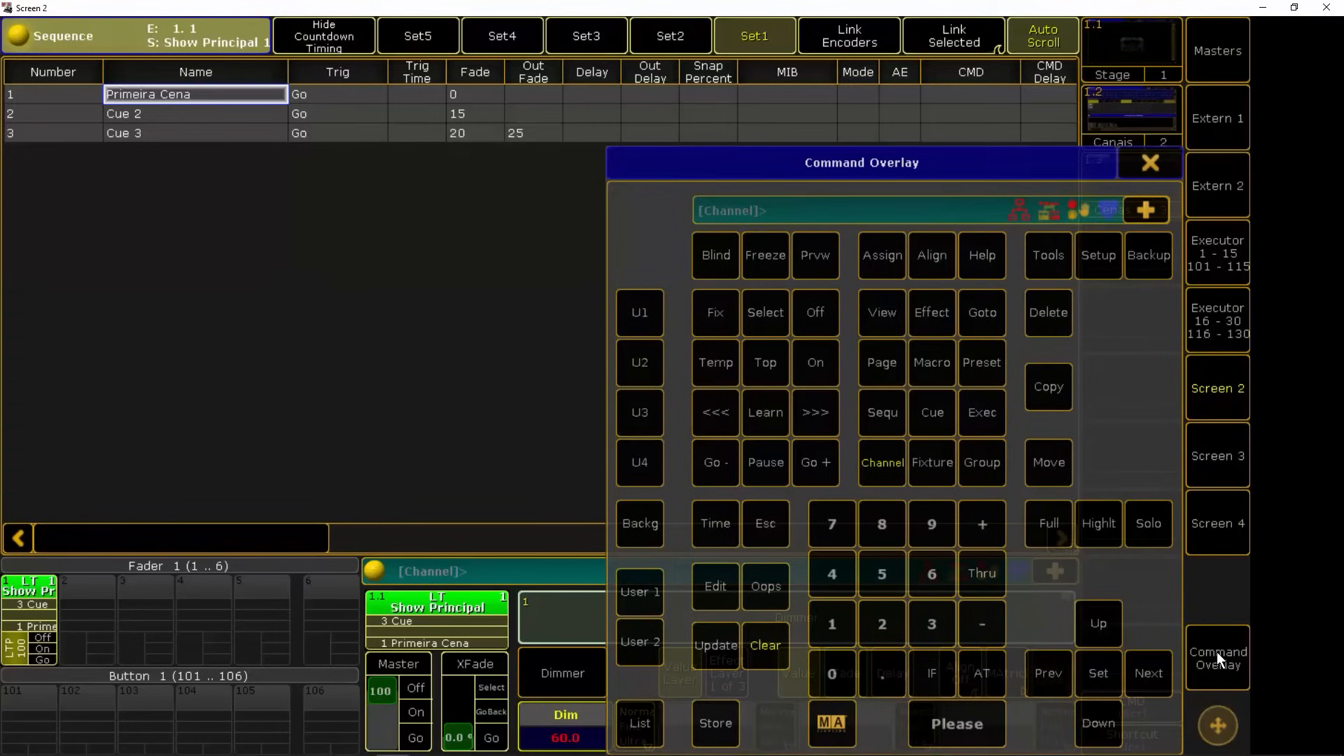
{"action": "left_click", "coordinate": [933, 671]}
{"action": "left_click", "coordinate": [947, 721]}
{"action": "left_click", "coordinate": [984, 671]}
{"action": "left_click", "coordinate": [932, 625]}
{"action": "left_click", "coordinate": [833, 672]}
Step: Store the programmed levels as the next cue in the sequence with a fade time of 10
{"action": "left_click", "coordinate": [718, 725]}
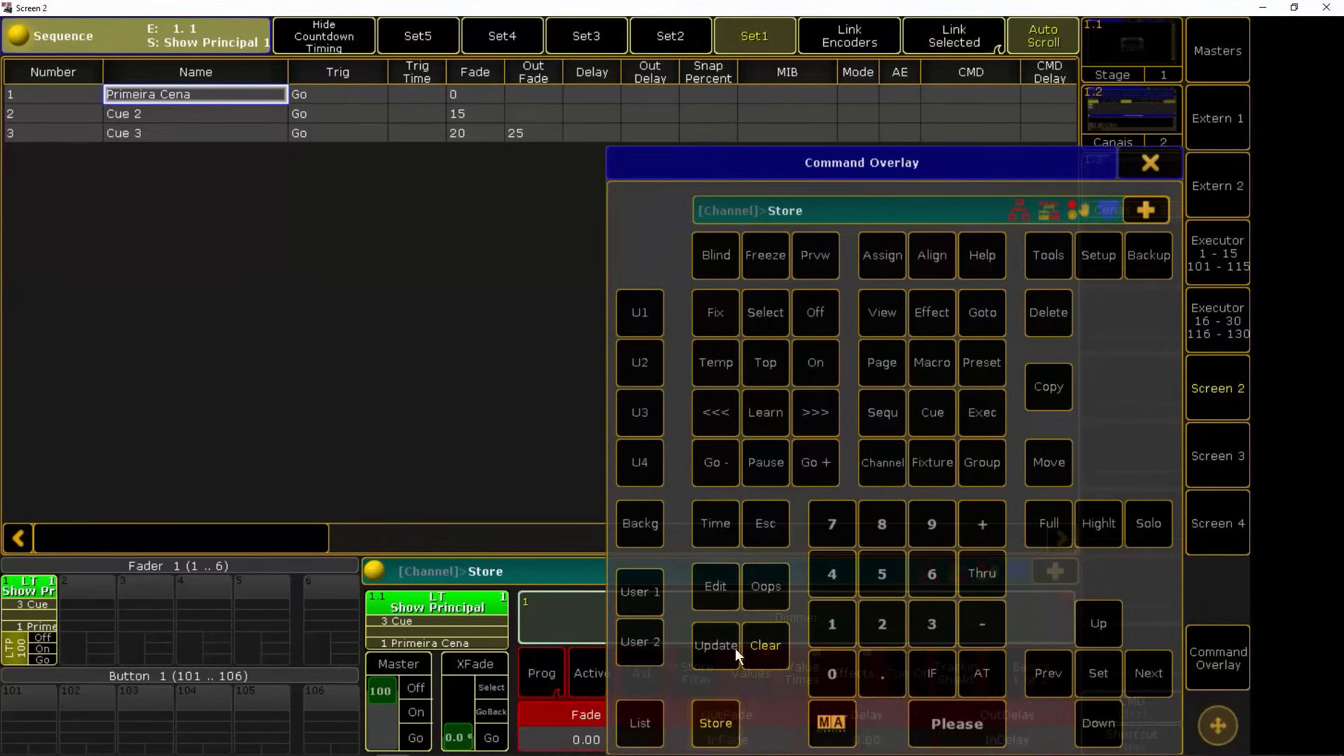
{"action": "left_click", "coordinate": [716, 523]}
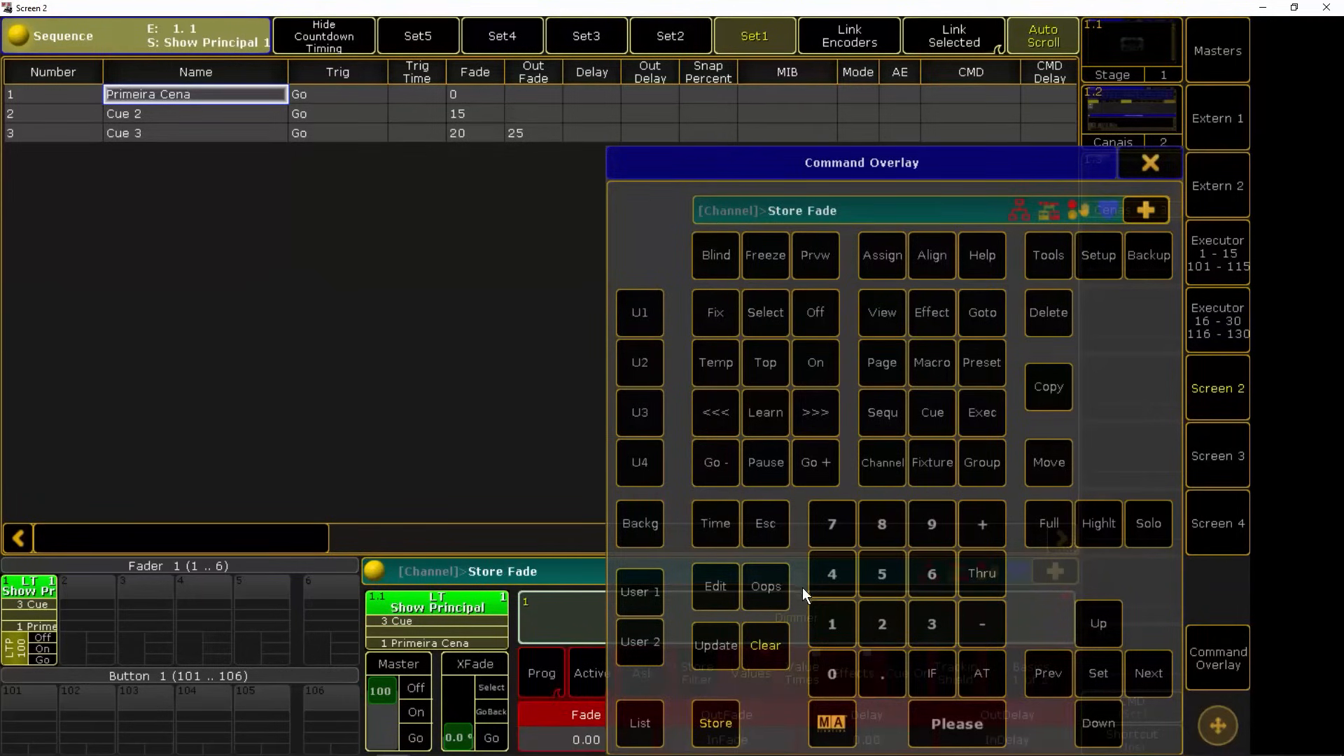
{"action": "left_click", "coordinate": [829, 621]}
{"action": "left_click", "coordinate": [829, 675]}
{"action": "left_click", "coordinate": [948, 717]}
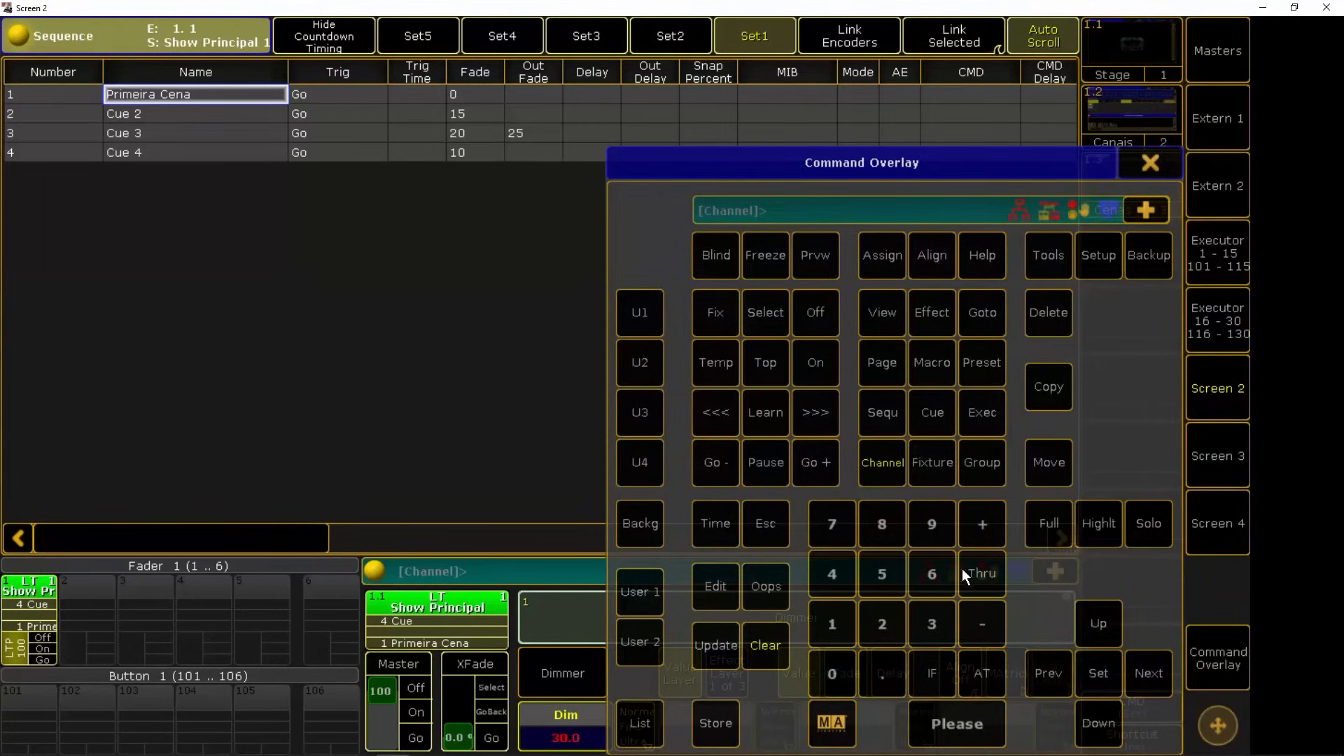
Step: Set group 2 to a dimmer level of 0
{"action": "left_click", "coordinate": [979, 466]}
{"action": "left_click", "coordinate": [883, 624]}
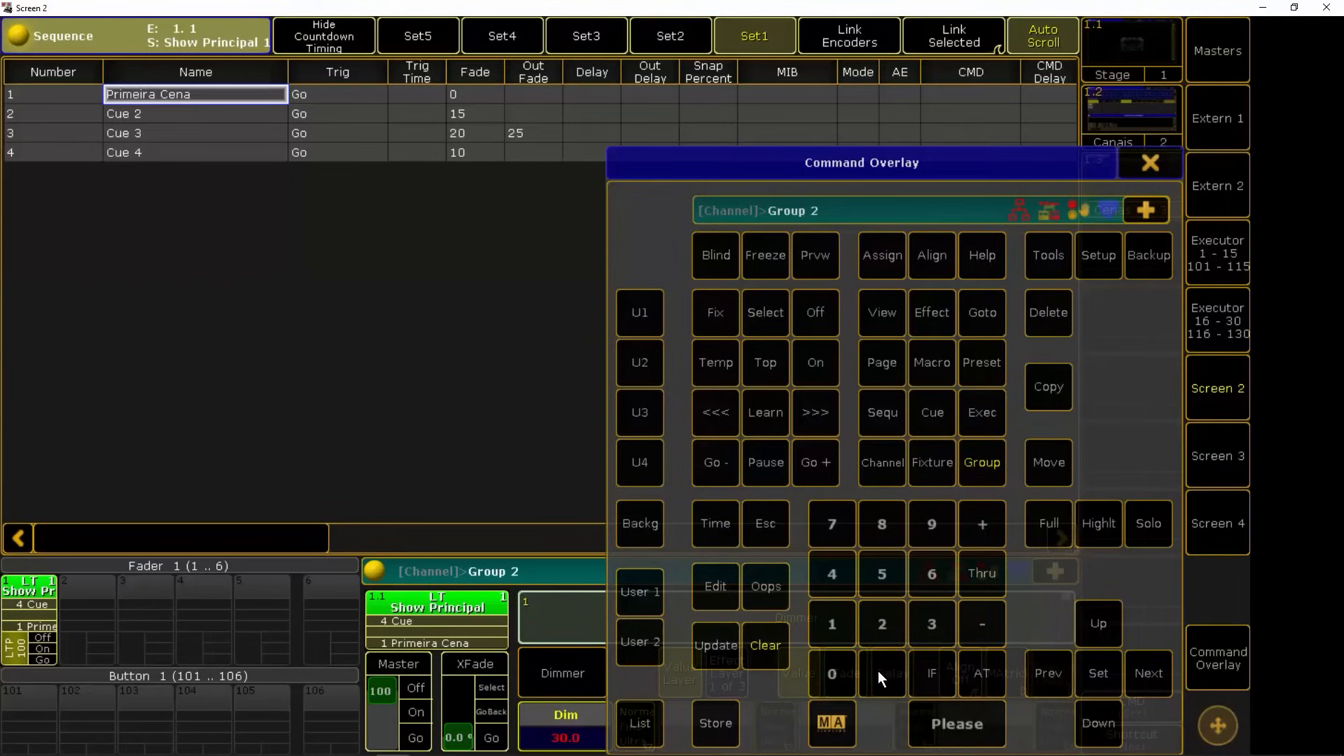
{"action": "key", "text": "Return"}
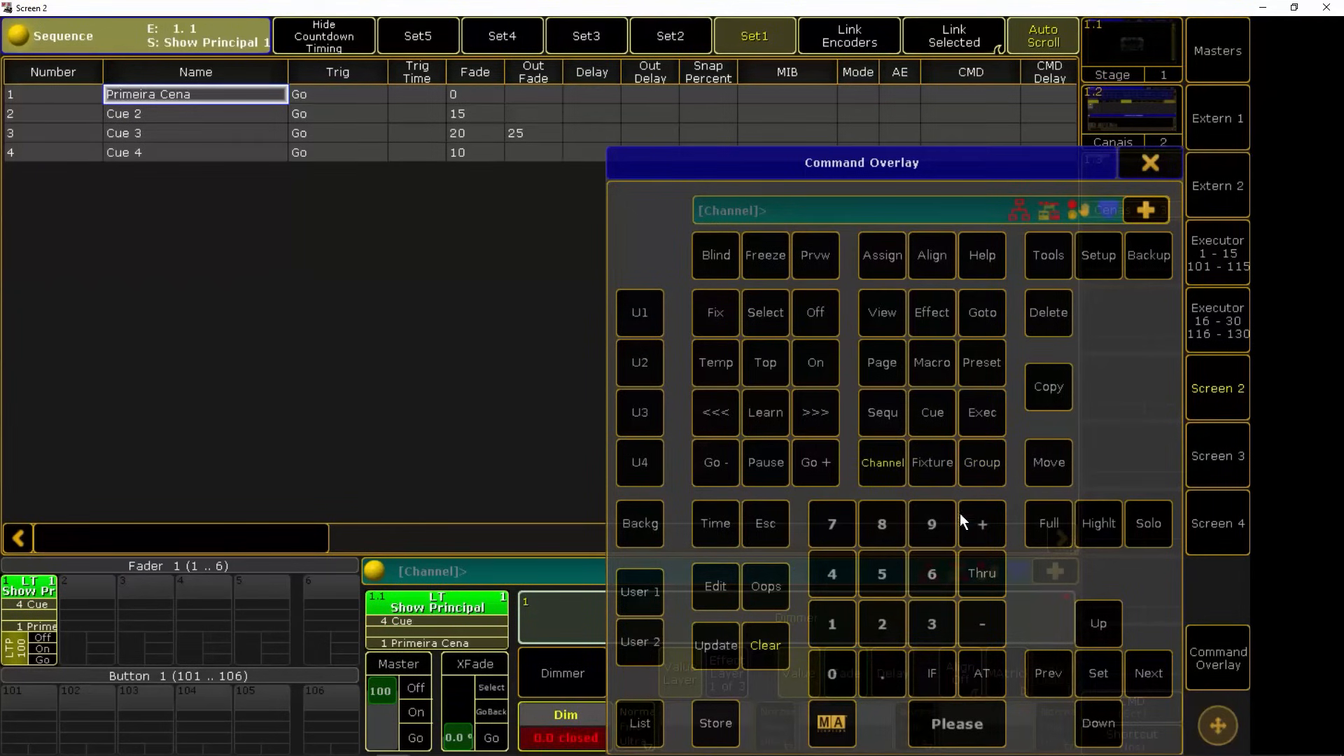
Step: Set groups 9 thru 11 to a dimmer level of 60
{"action": "left_click", "coordinate": [989, 465]}
{"action": "left_click", "coordinate": [929, 523]}
{"action": "left_click", "coordinate": [978, 573]}
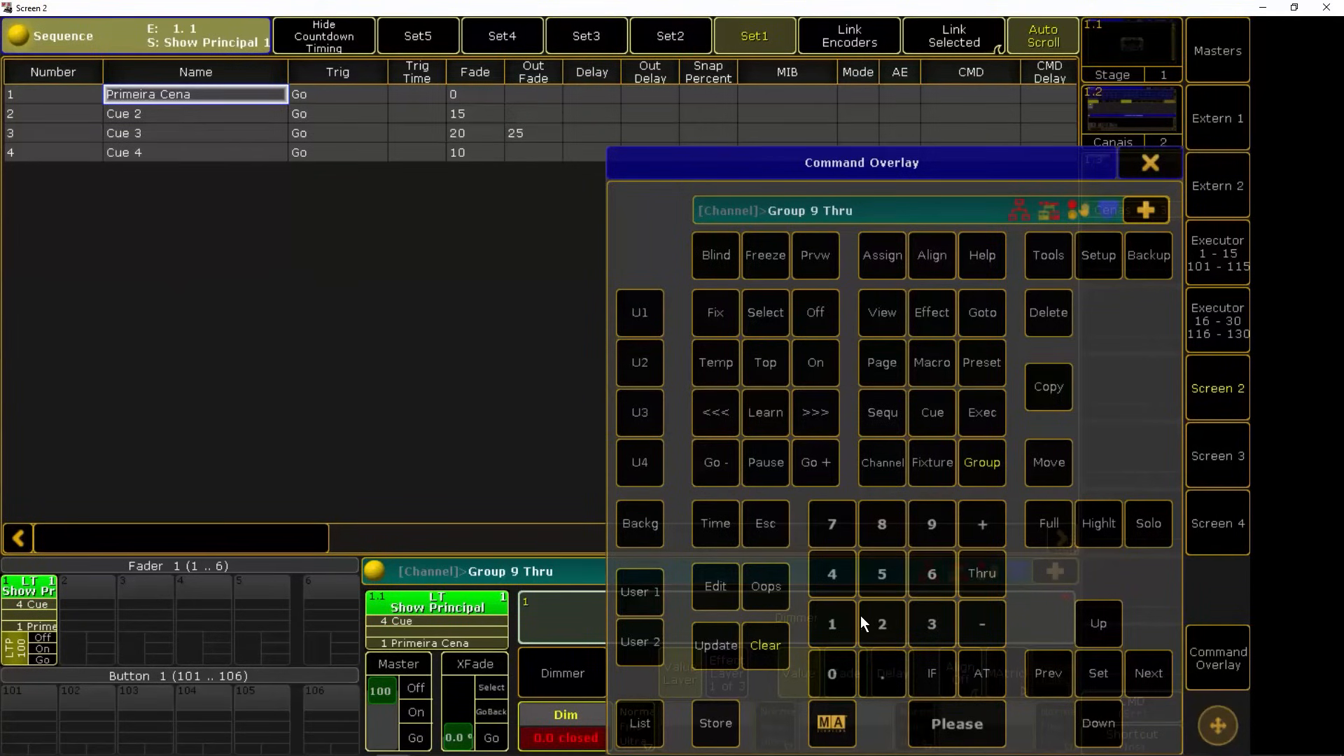
{"action": "left_click", "coordinate": [832, 623]}
{"action": "left_click", "coordinate": [832, 623]}
{"action": "left_click", "coordinate": [973, 671]}
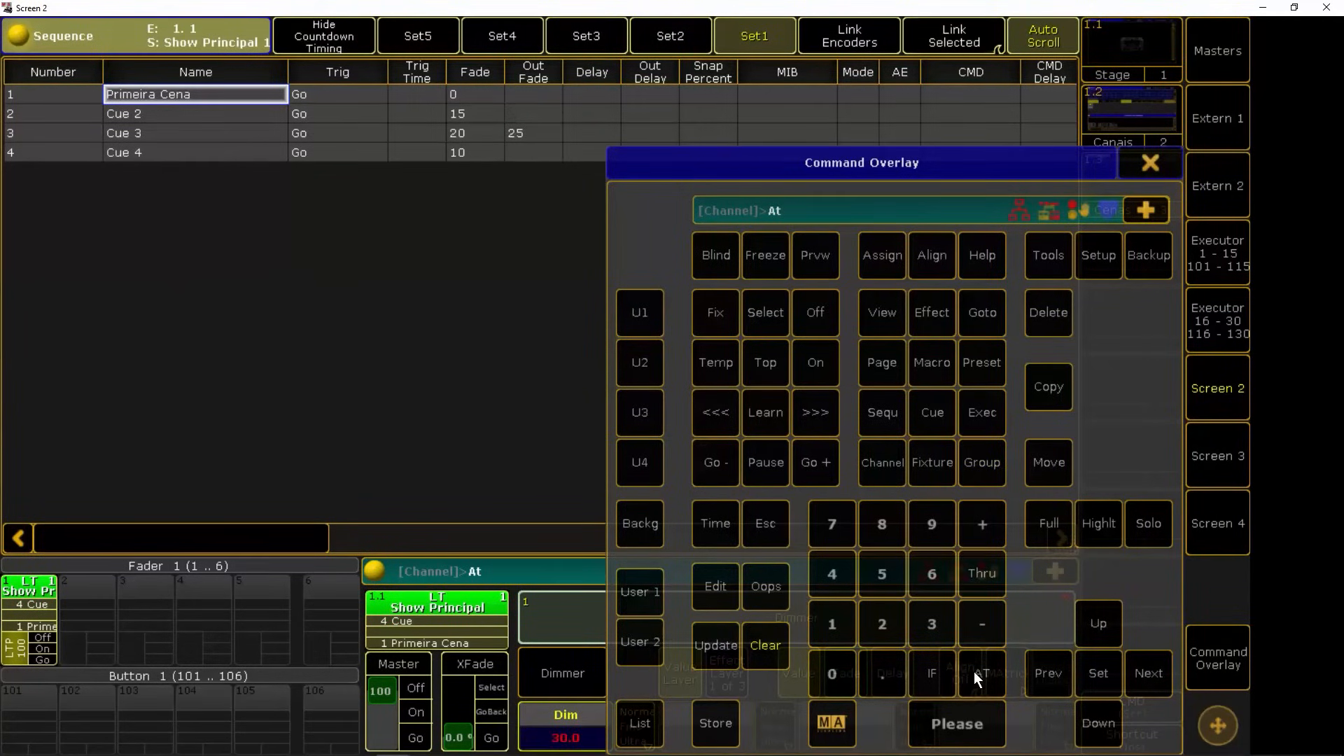
{"action": "left_click", "coordinate": [934, 578]}
{"action": "left_click", "coordinate": [833, 672]}
{"action": "left_click", "coordinate": [949, 720]}
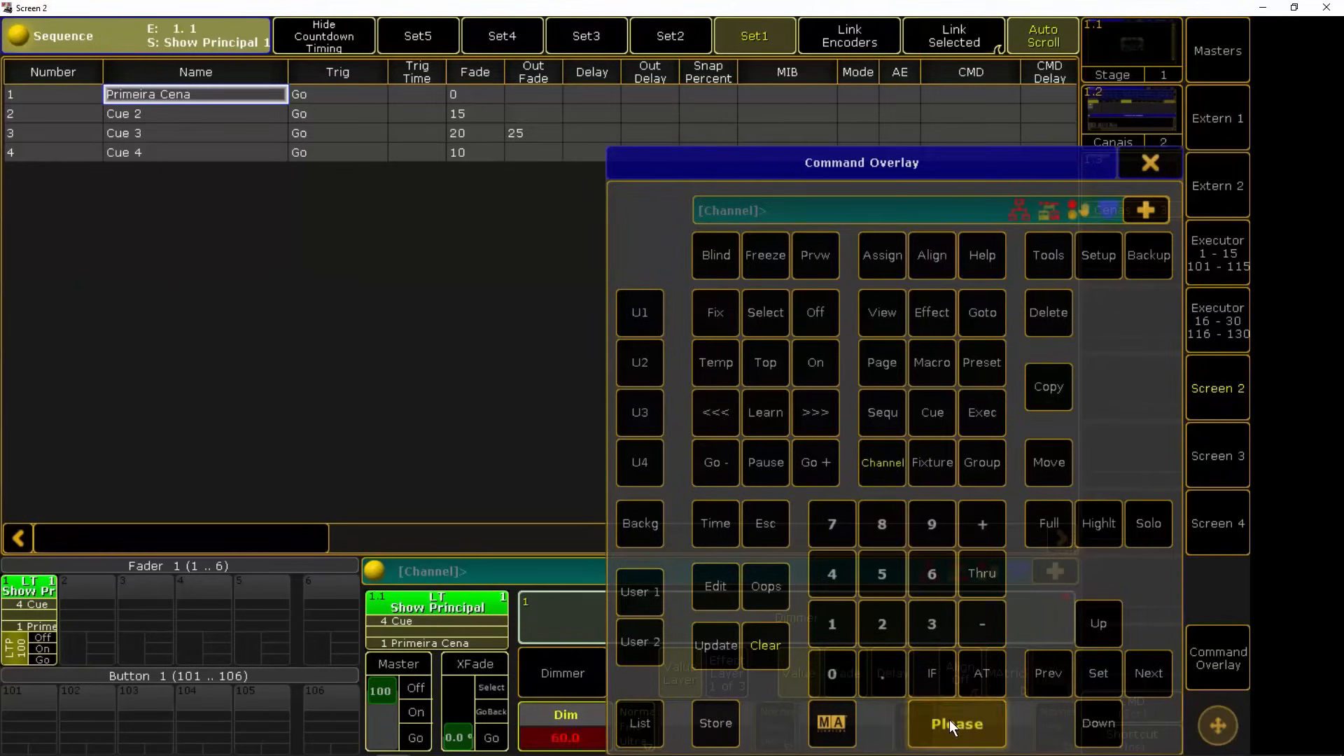
Step: Set groups 6 and 7 to a dimmer level of 75
{"action": "left_click", "coordinate": [984, 465]}
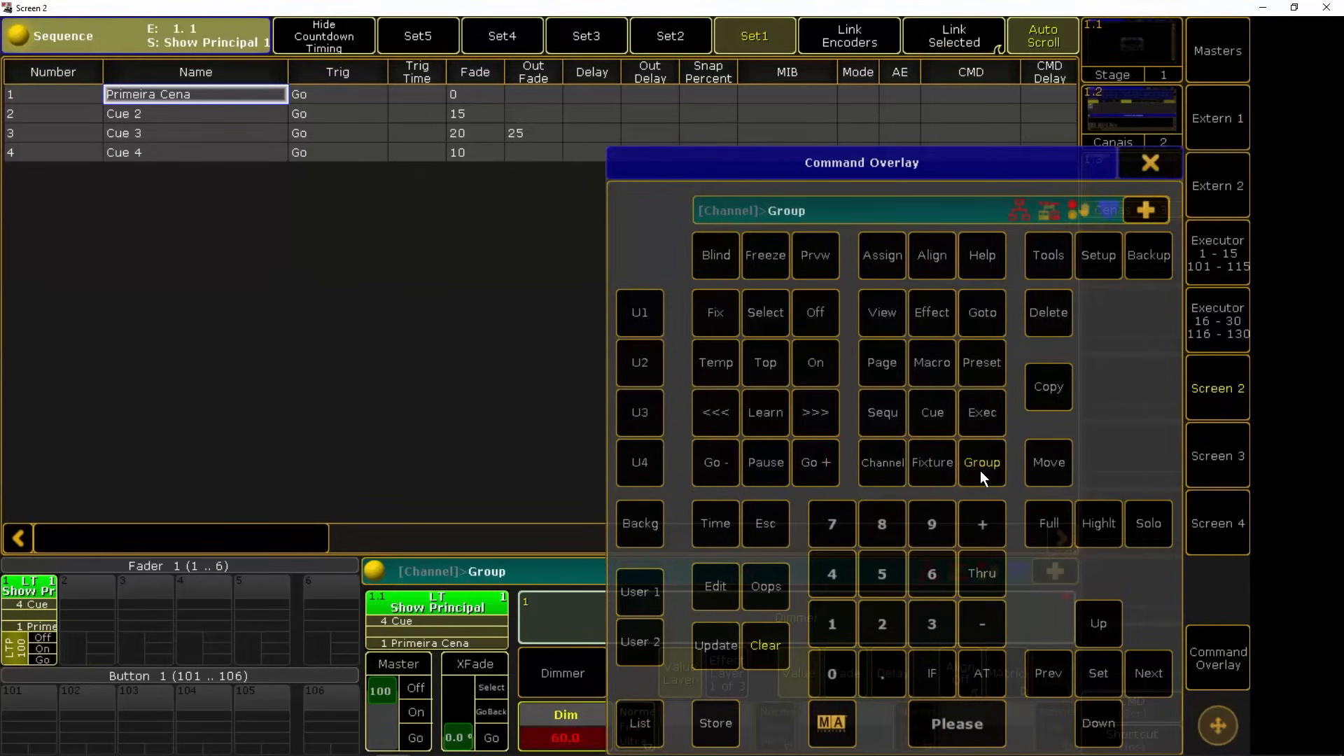
{"action": "left_click", "coordinate": [930, 577]}
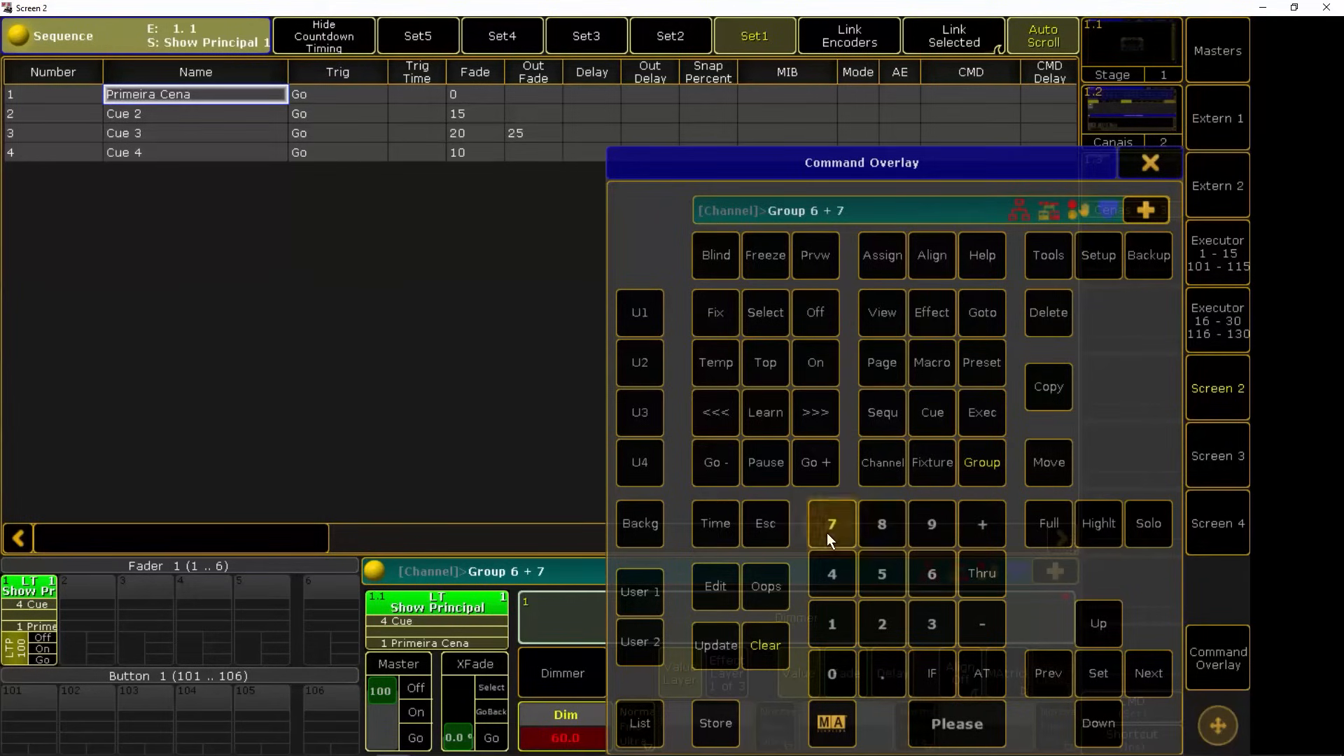
{"action": "left_click", "coordinate": [980, 668]}
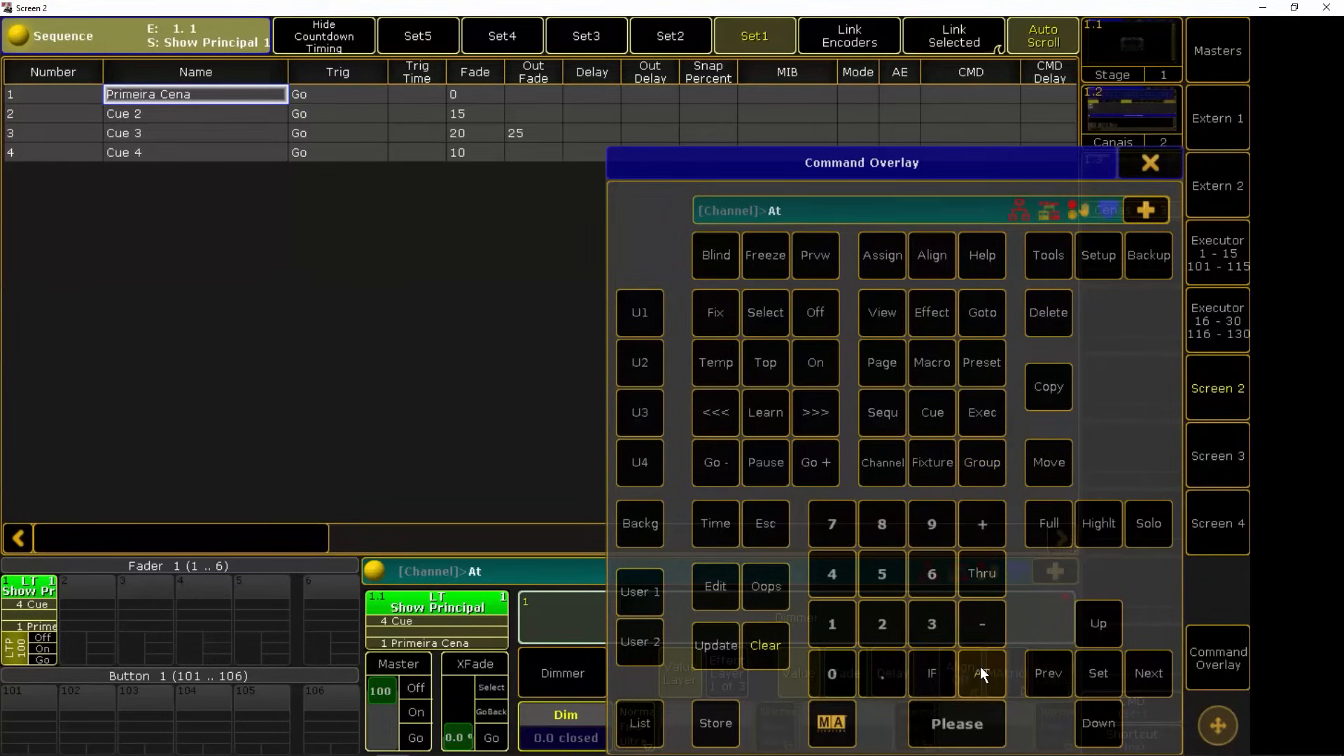
{"action": "left_click", "coordinate": [831, 528]}
{"action": "left_click", "coordinate": [878, 568]}
Step: Store the programmed levels as the next cue with a fade time of 15 and a delay of 5
{"action": "left_click", "coordinate": [714, 726]}
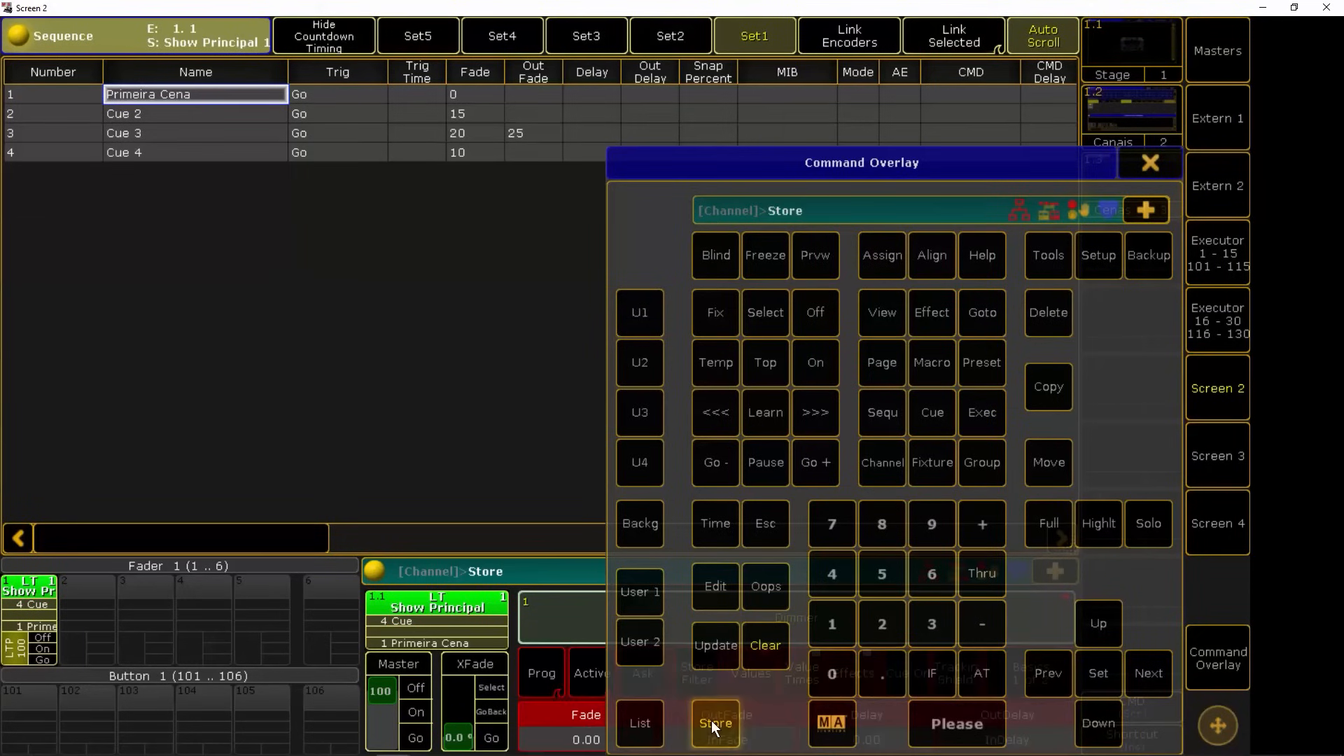
{"action": "left_click", "coordinate": [712, 517]}
{"action": "left_click", "coordinate": [833, 616]}
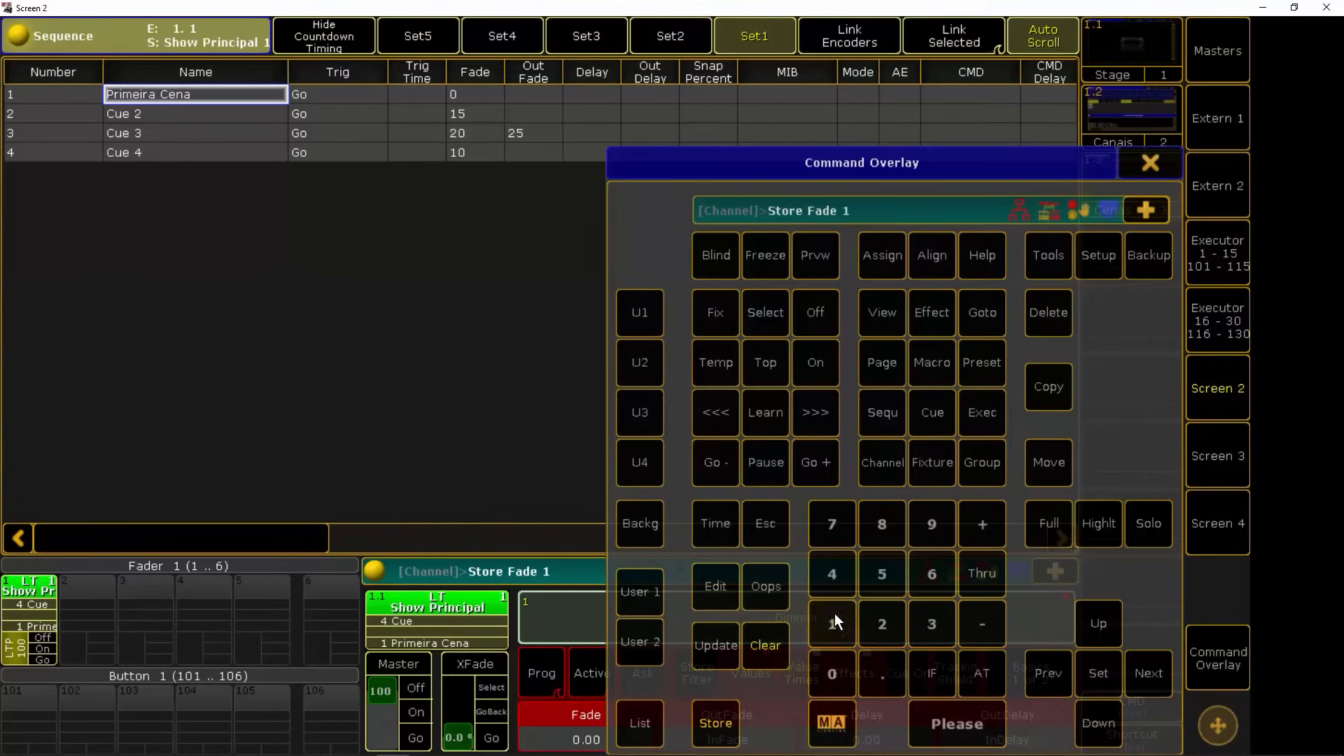
{"action": "left_click", "coordinate": [884, 573]}
{"action": "left_click", "coordinate": [712, 518]}
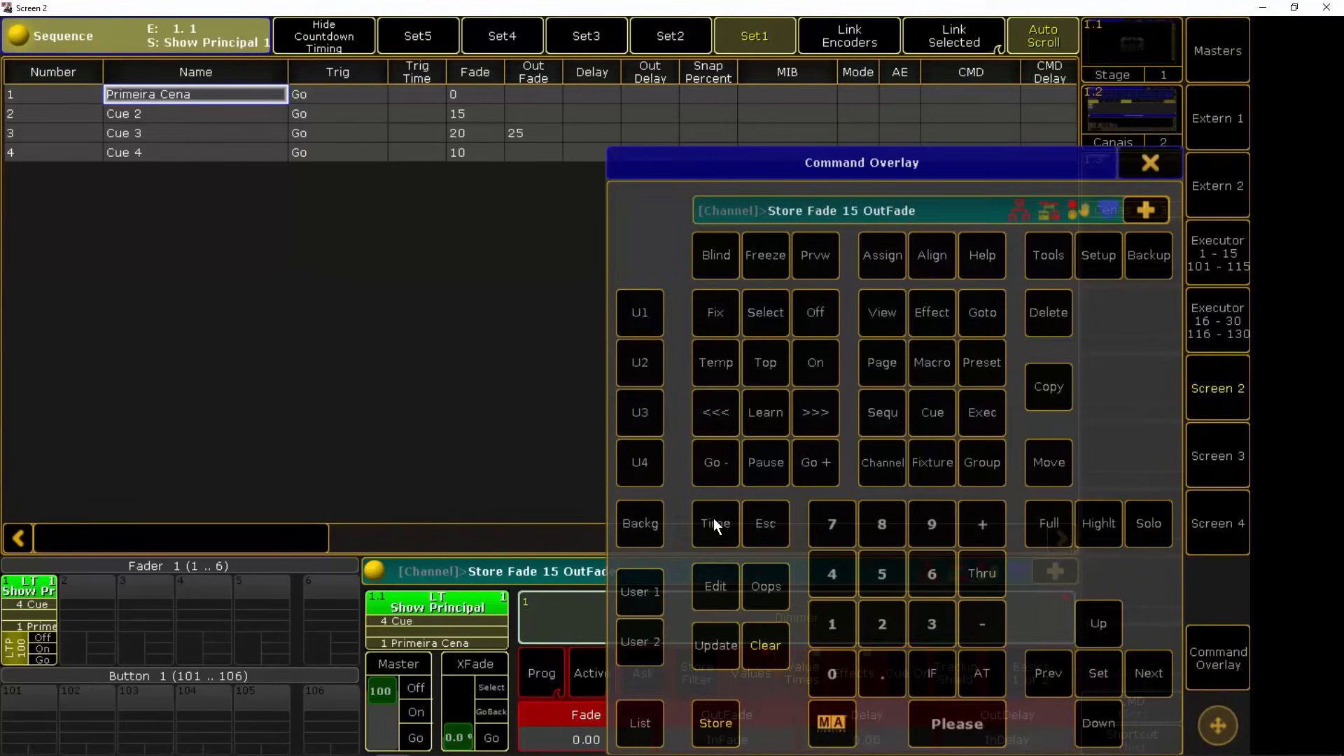
{"action": "left_click", "coordinate": [880, 571]}
{"action": "left_click", "coordinate": [959, 718]}
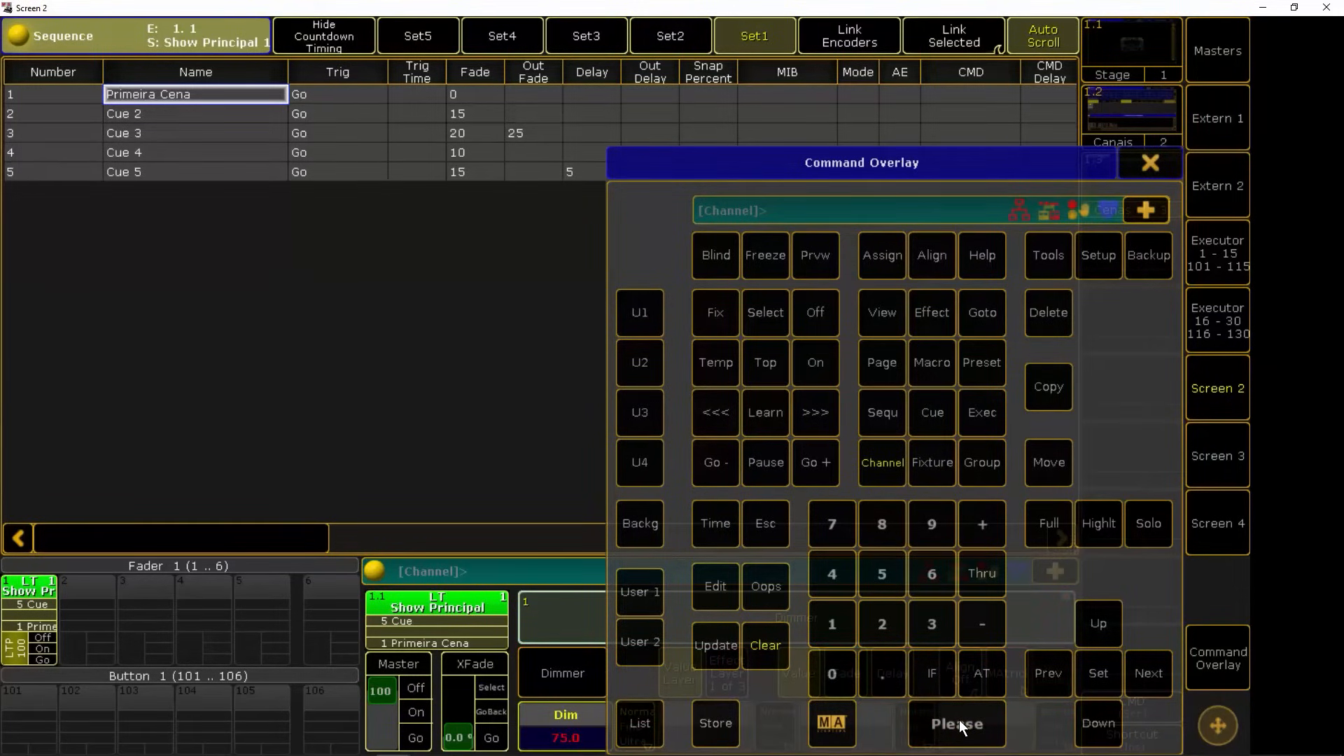
{"action": "left_click", "coordinate": [1216, 656]}
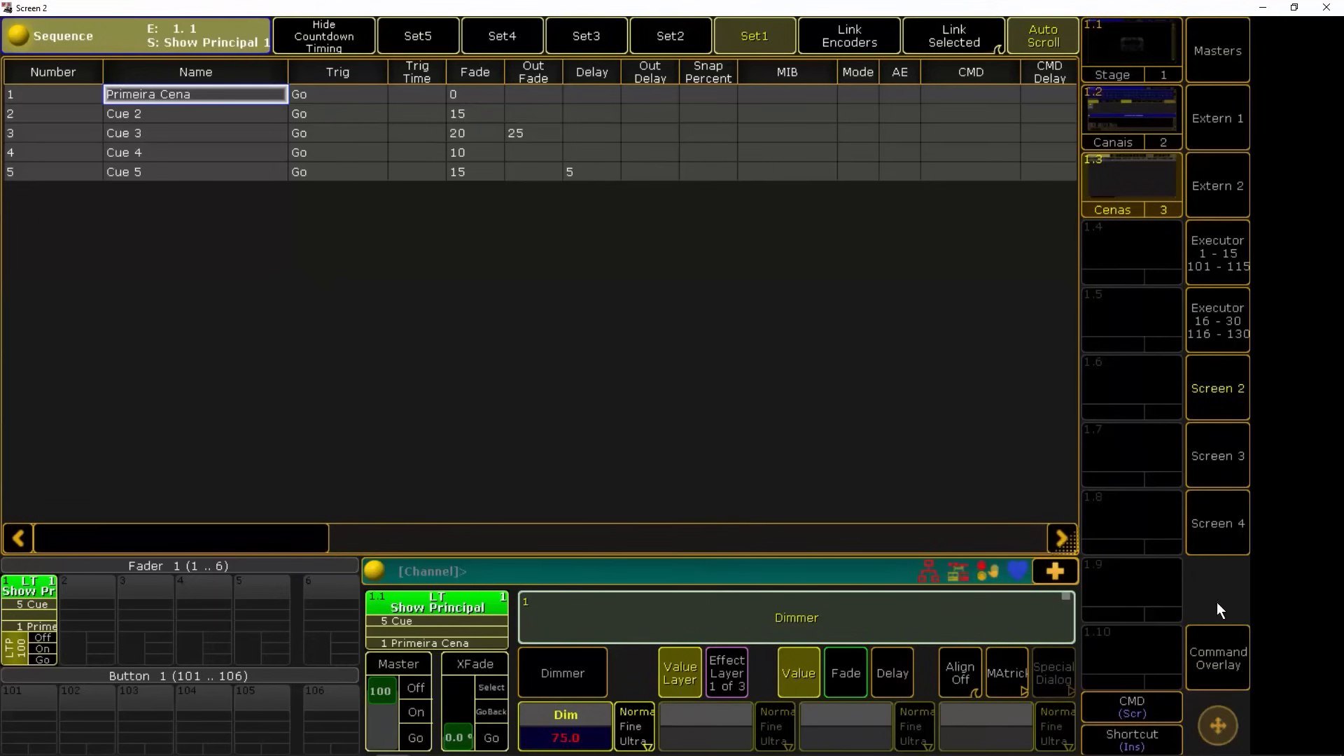
Step: Open the Canais view, select all channels with output using the If command and set them to zero
{"action": "left_click", "coordinate": [1131, 115]}
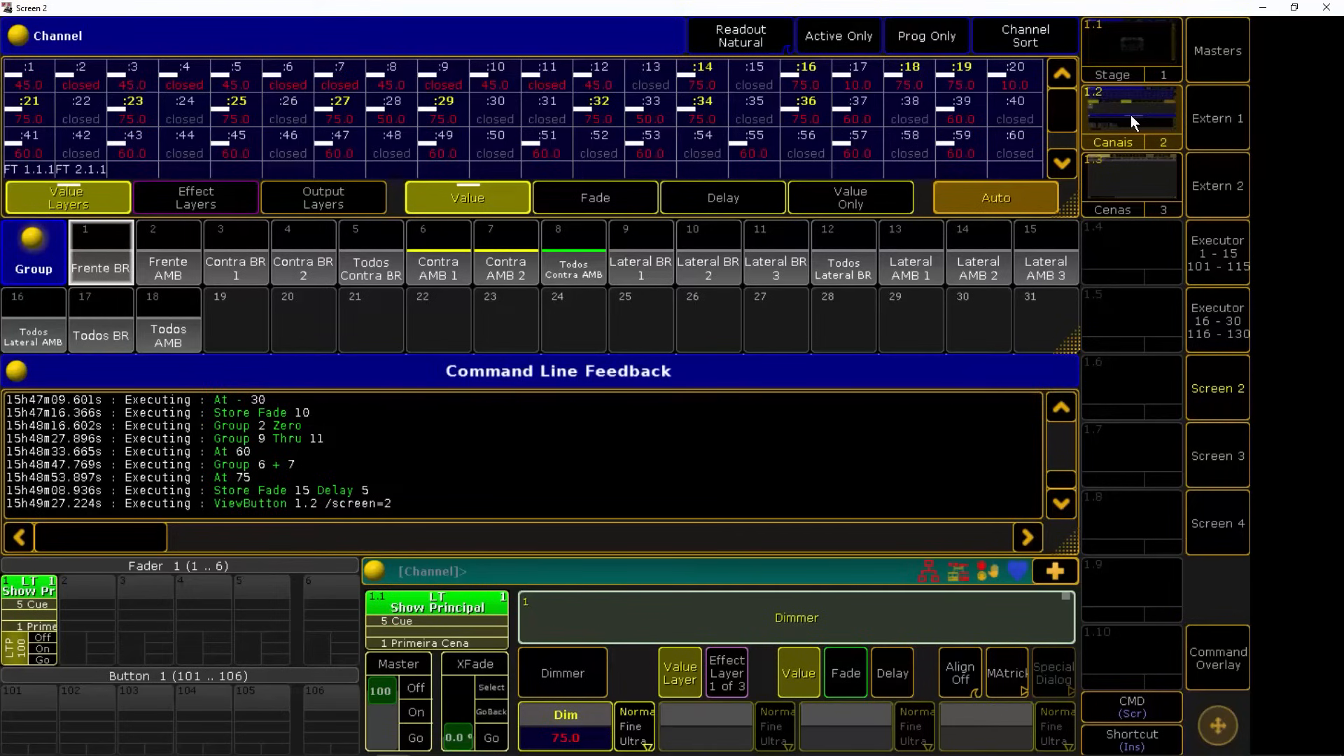
{"action": "left_click", "coordinate": [1223, 659]}
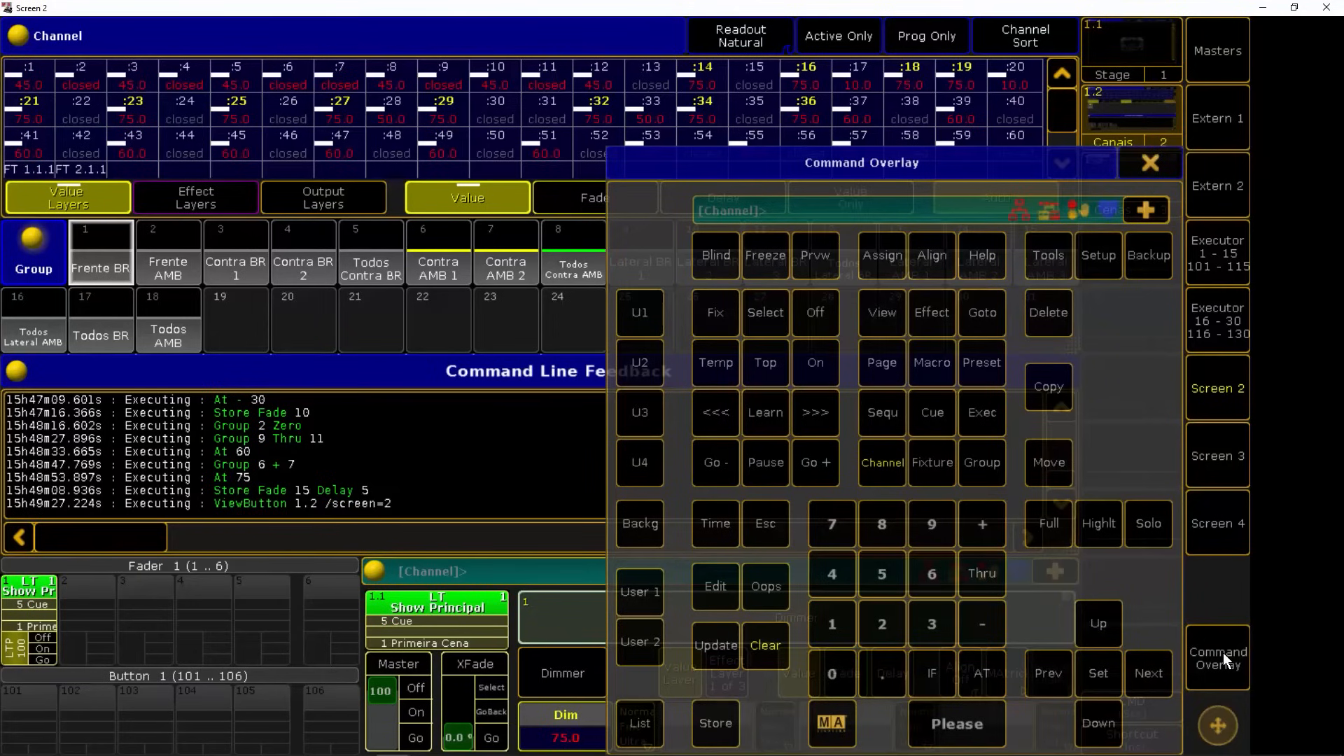
{"action": "left_click", "coordinate": [931, 667]}
{"action": "left_click", "coordinate": [952, 724]}
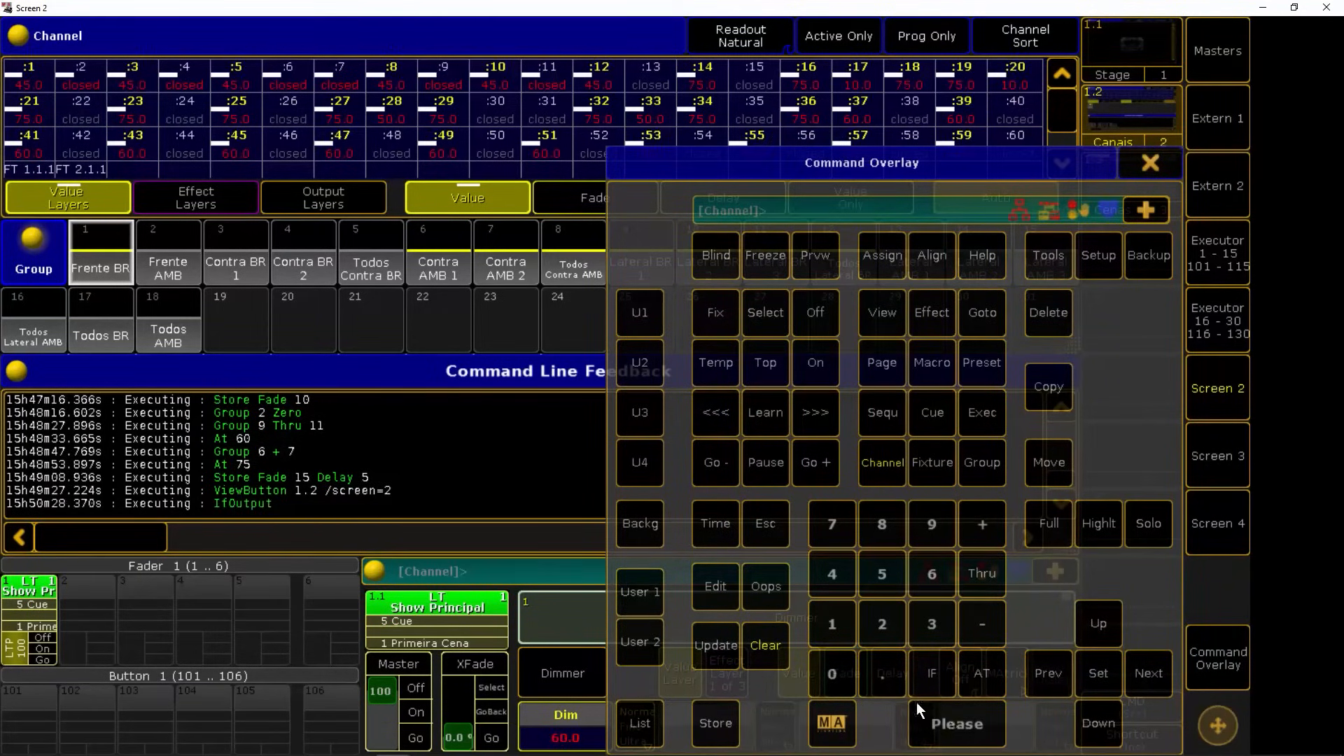
{"action": "double_click", "coordinate": [880, 671]}
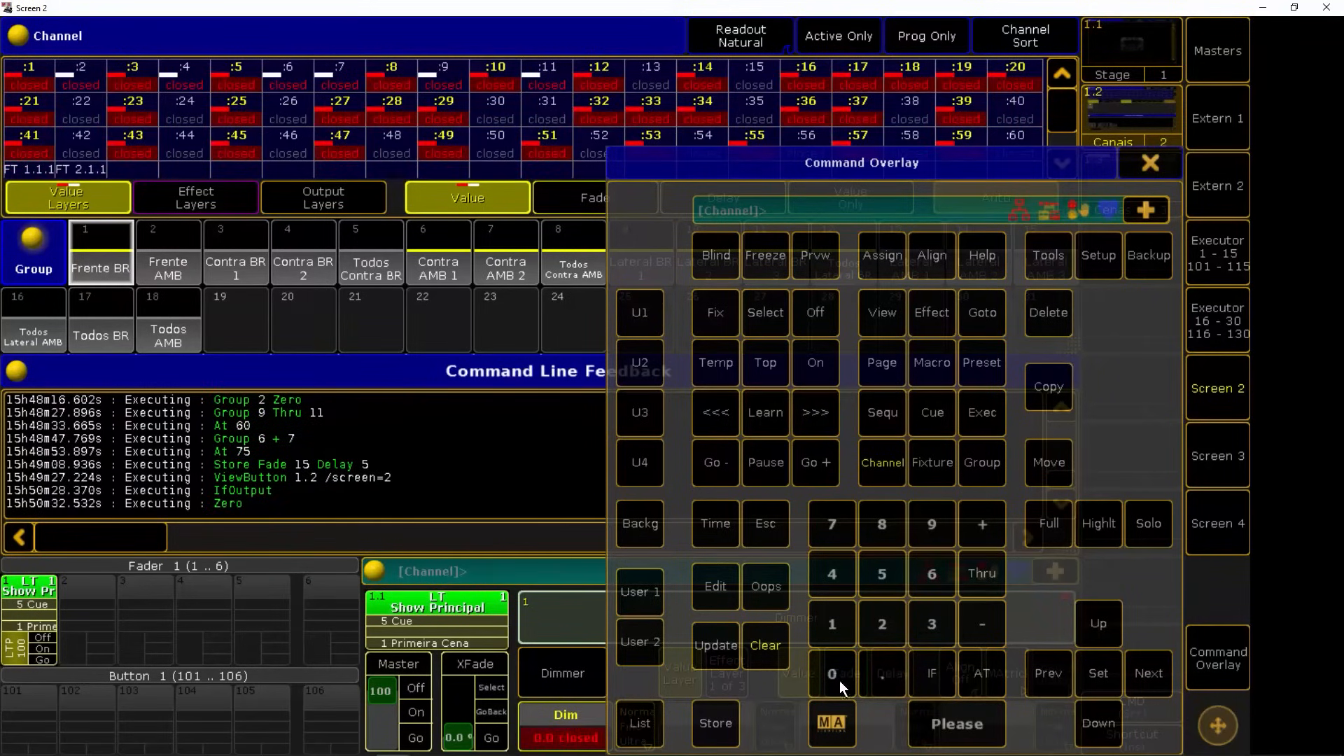
Step: Store the zeroed levels as the next cue without a fade time and clear the programmer
{"action": "left_click", "coordinate": [716, 721]}
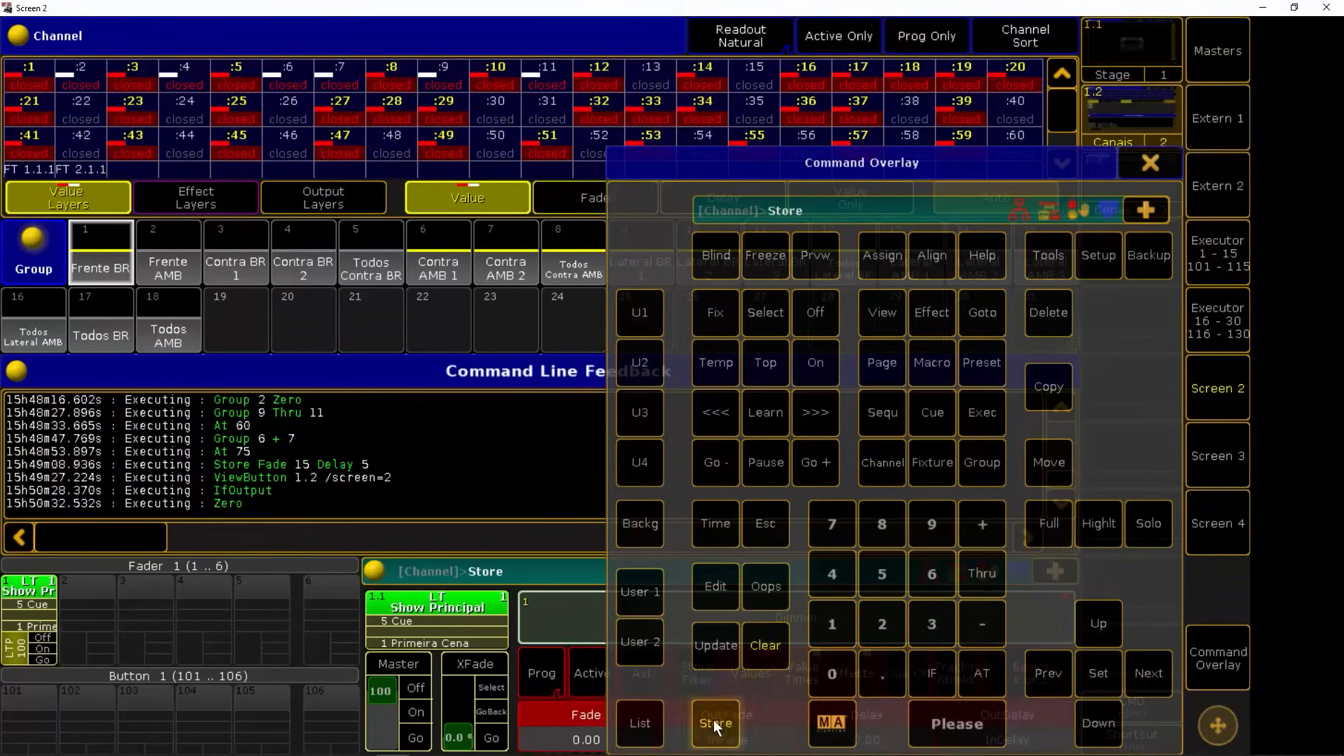
{"action": "left_click", "coordinate": [963, 743]}
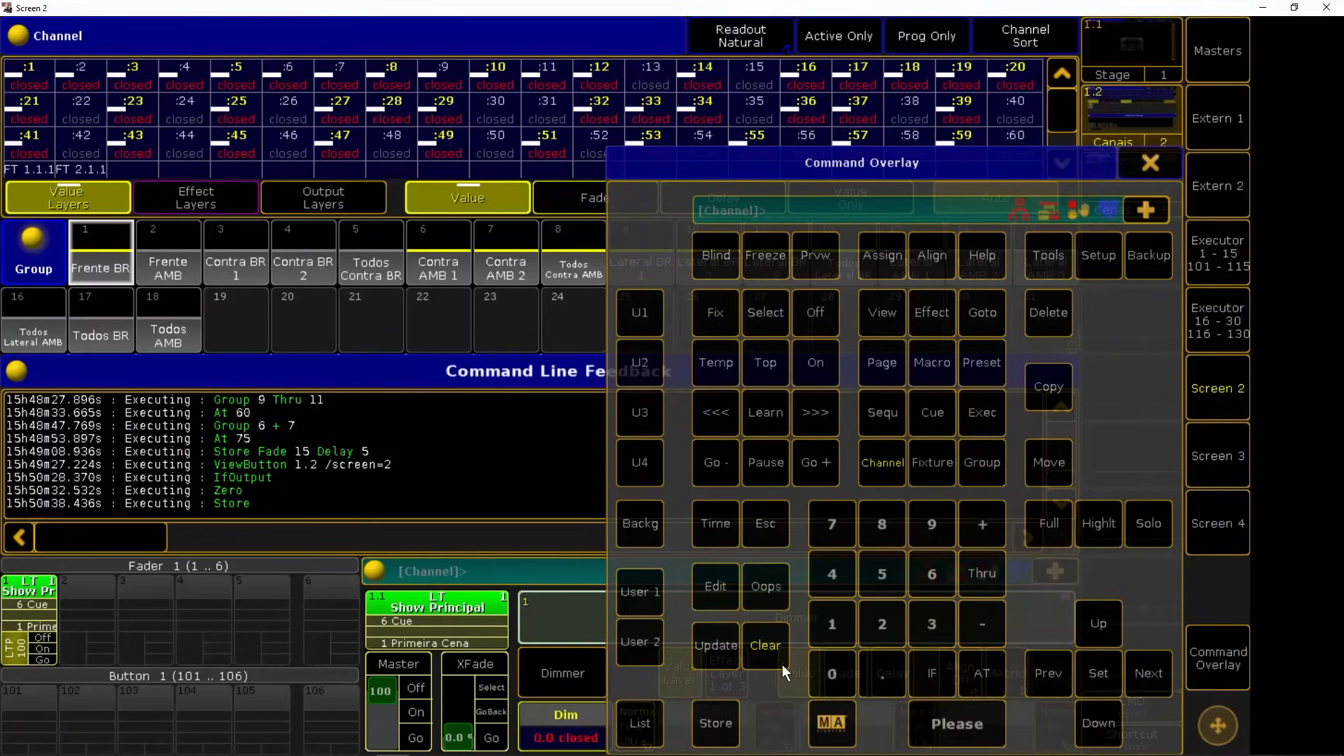
{"action": "left_click", "coordinate": [766, 646]}
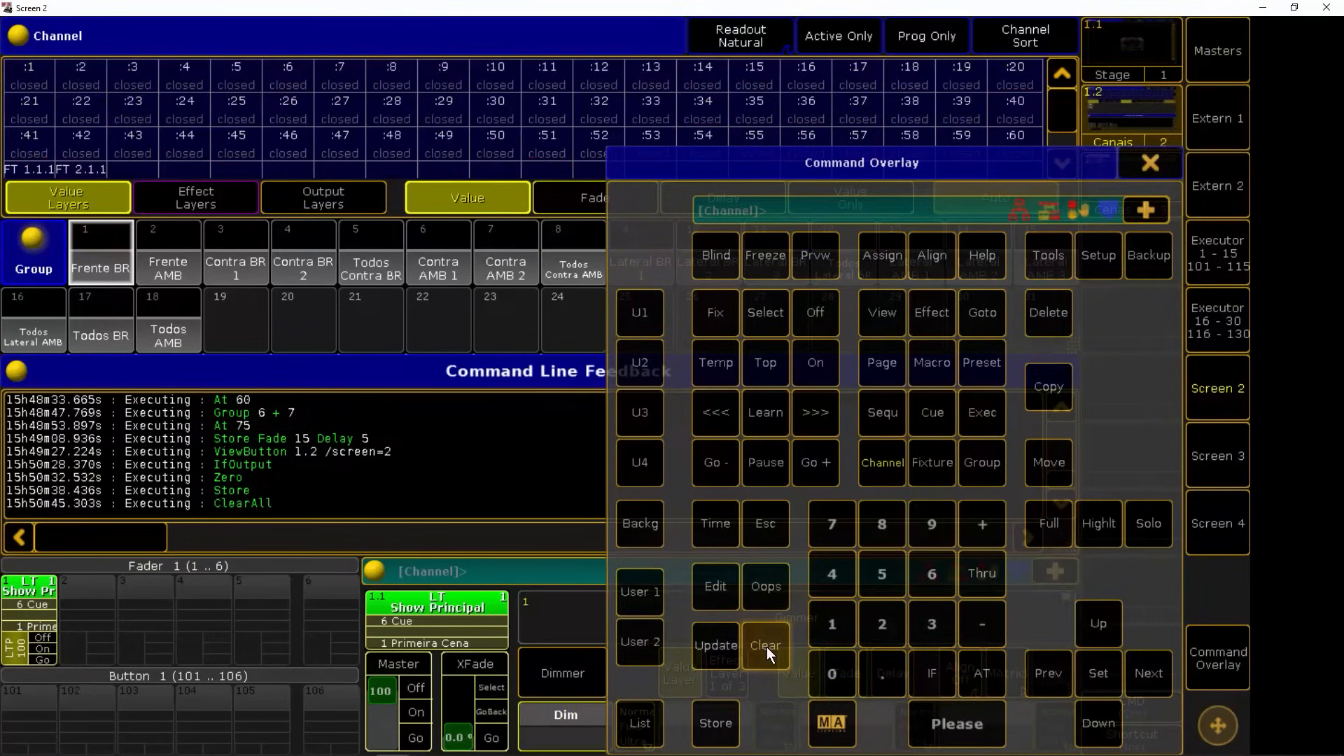
Step: Close the command overlay and return to the stored Cenas view
{"action": "left_click", "coordinate": [1216, 656]}
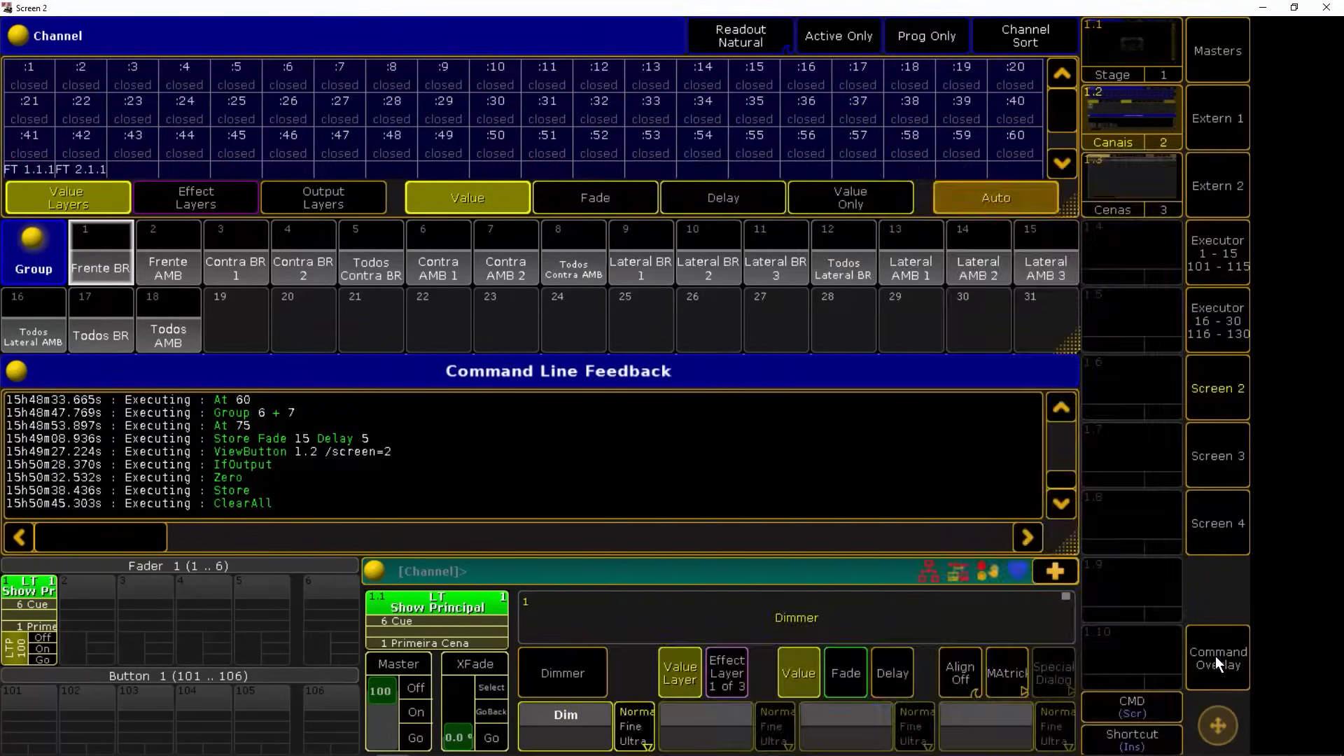
{"action": "left_click", "coordinate": [1134, 178]}
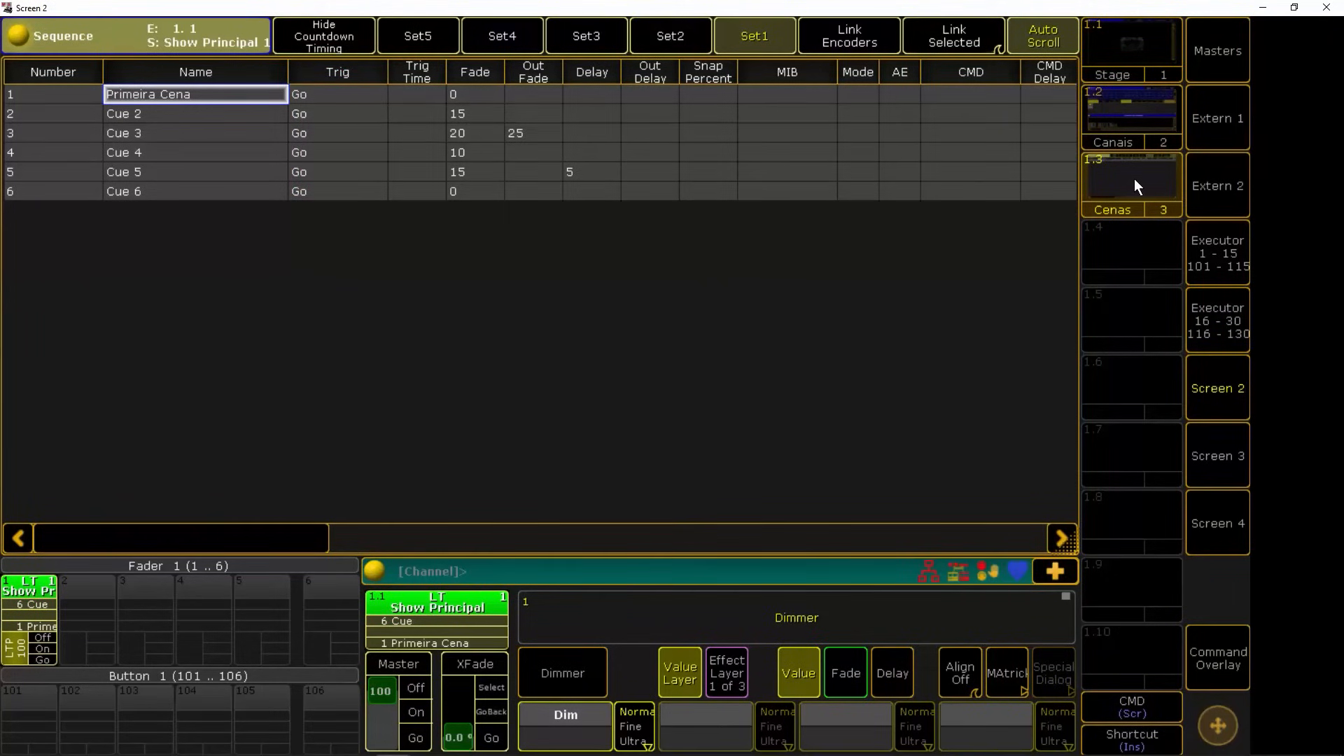
{"action": "left_click", "coordinate": [335, 131]}
{"action": "left_click", "coordinate": [334, 131]}
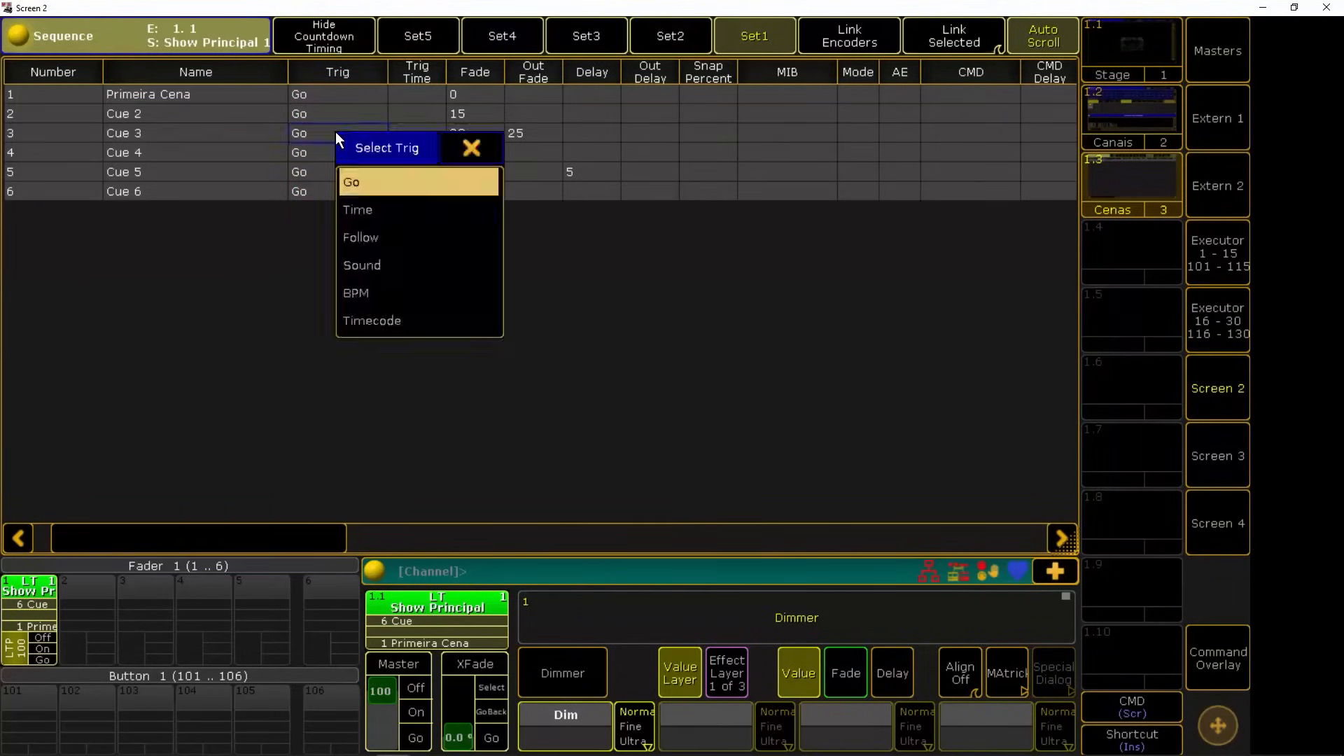
{"action": "left_click", "coordinate": [471, 148]}
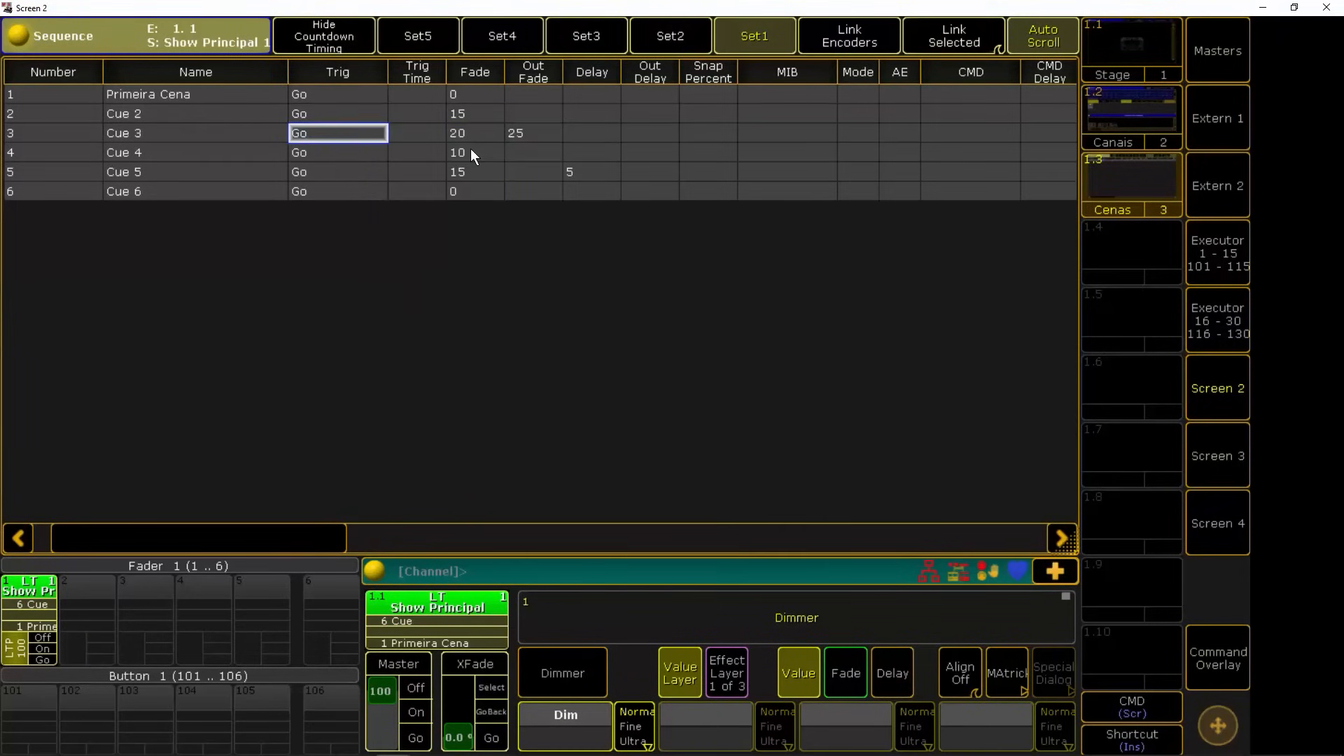
Step: Edit the trigger of cue 3 in the sequence and set it to Follow
{"action": "left_click", "coordinate": [1222, 648]}
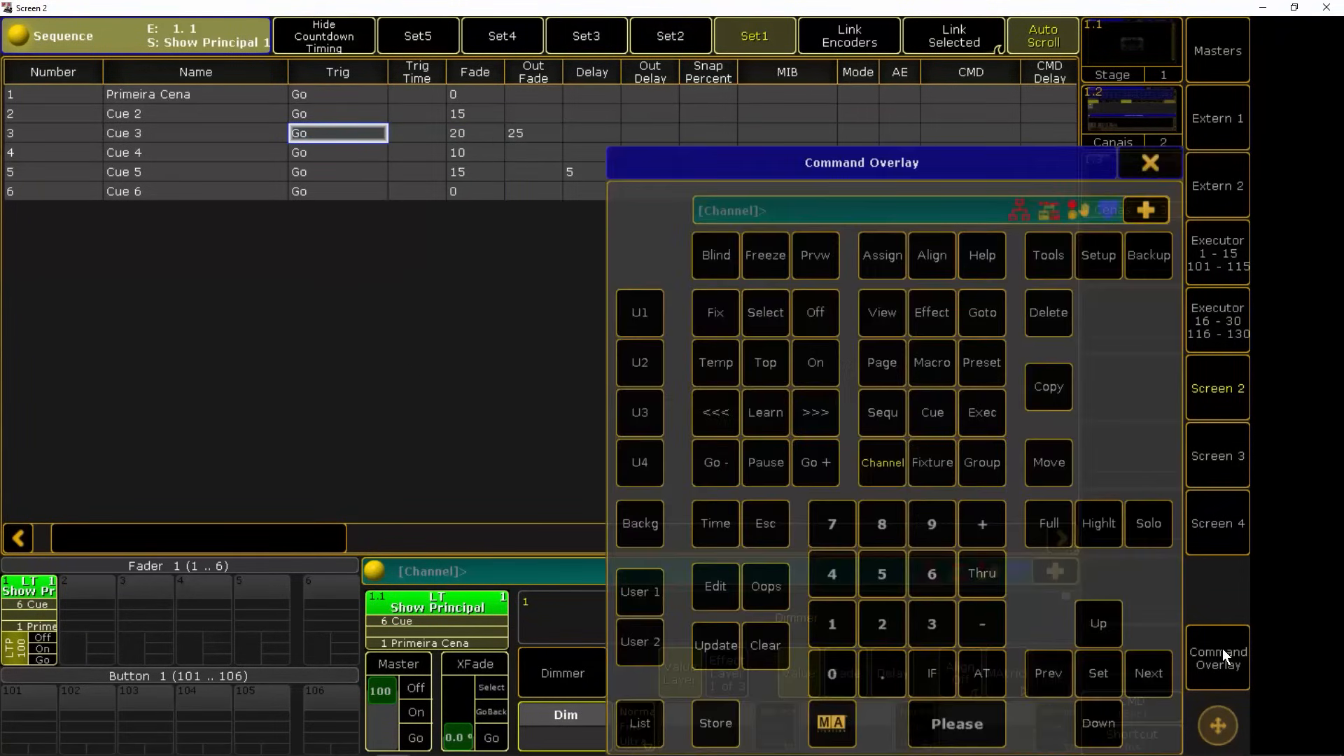
{"action": "left_click", "coordinate": [711, 586]}
{"action": "left_click", "coordinate": [331, 135]}
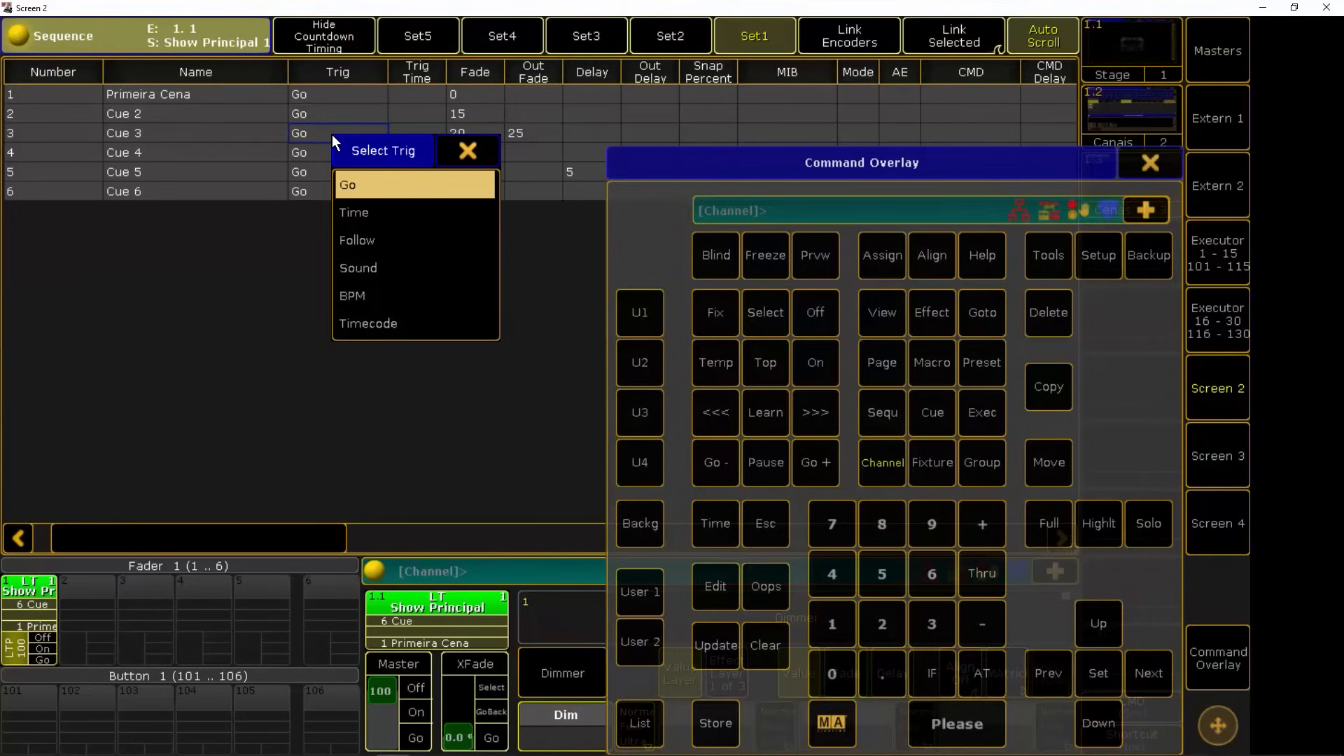
{"action": "left_click", "coordinate": [371, 239]}
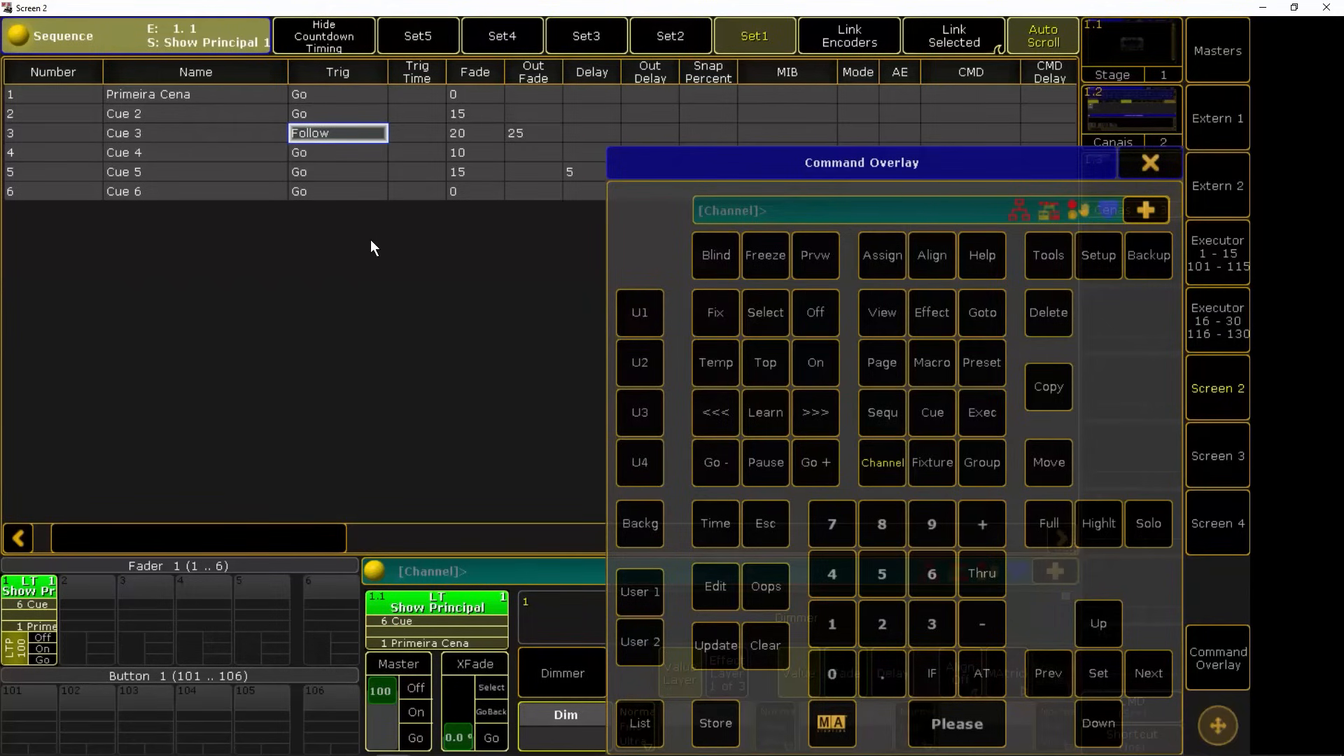
Step: Rename cue 1 in the sequence as "Atras da Cortina"
{"action": "double_click", "coordinate": [151, 94]}
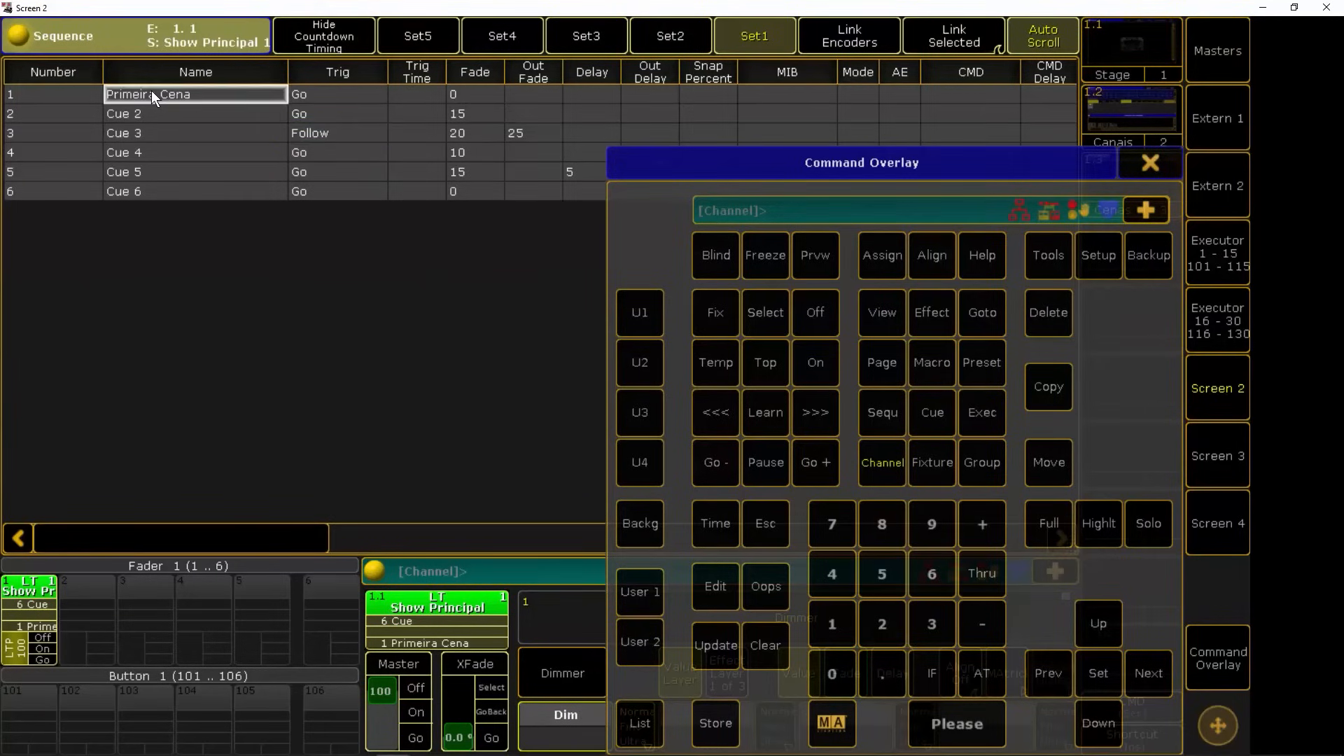
{"action": "type", "text": "At"}
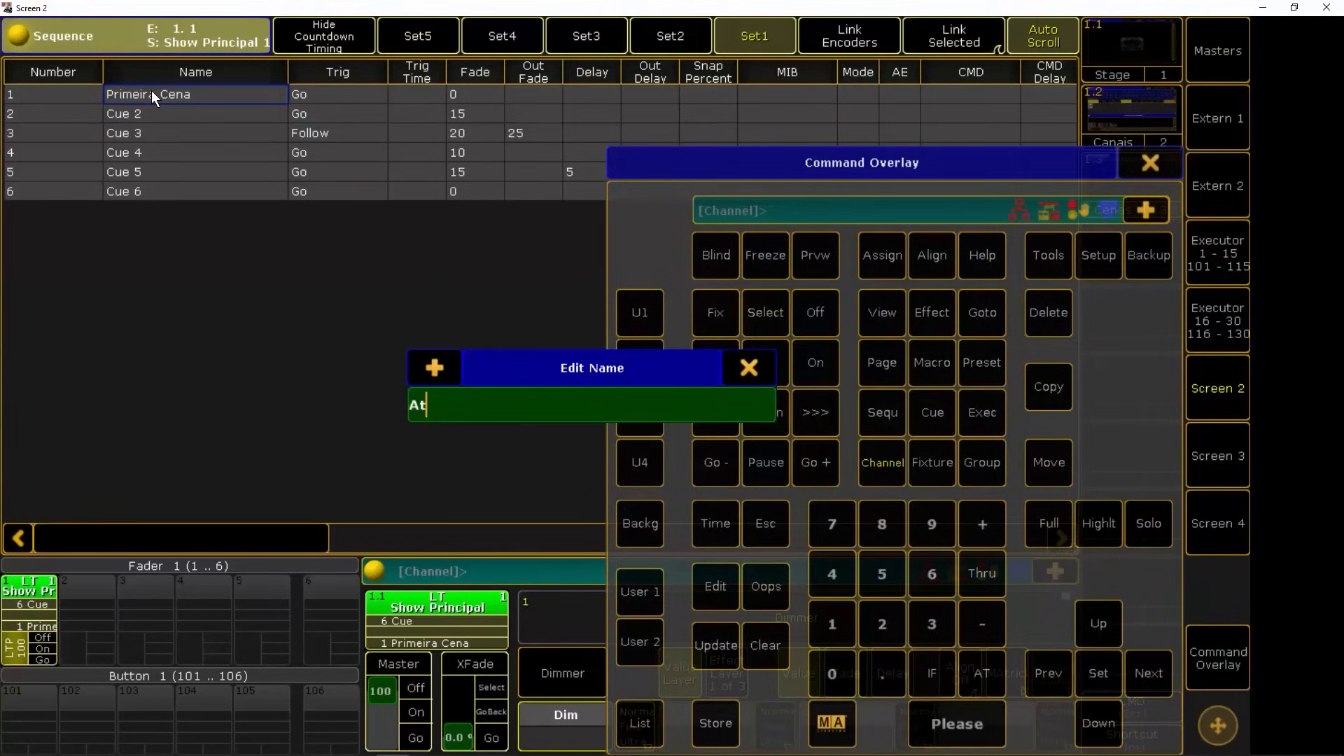
{"action": "type", "text": "ras da Cortina"}
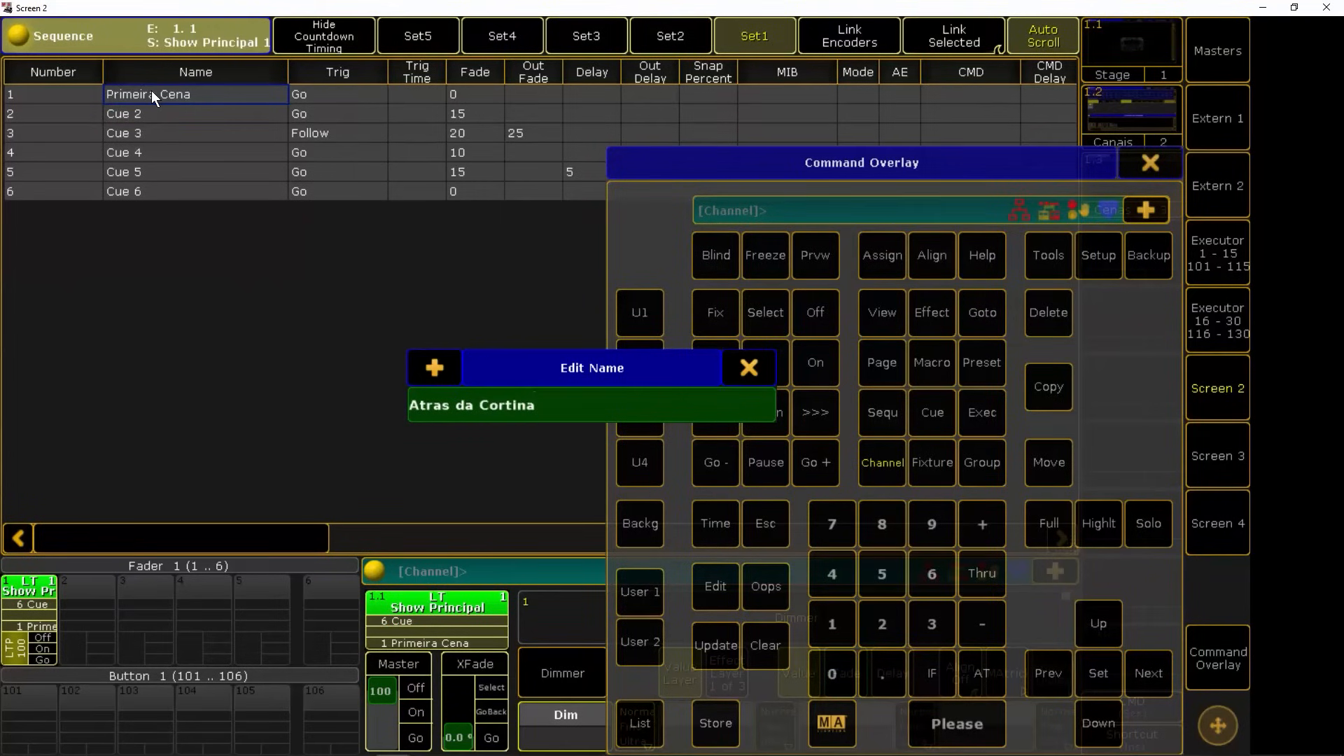
{"action": "key", "text": "Return"}
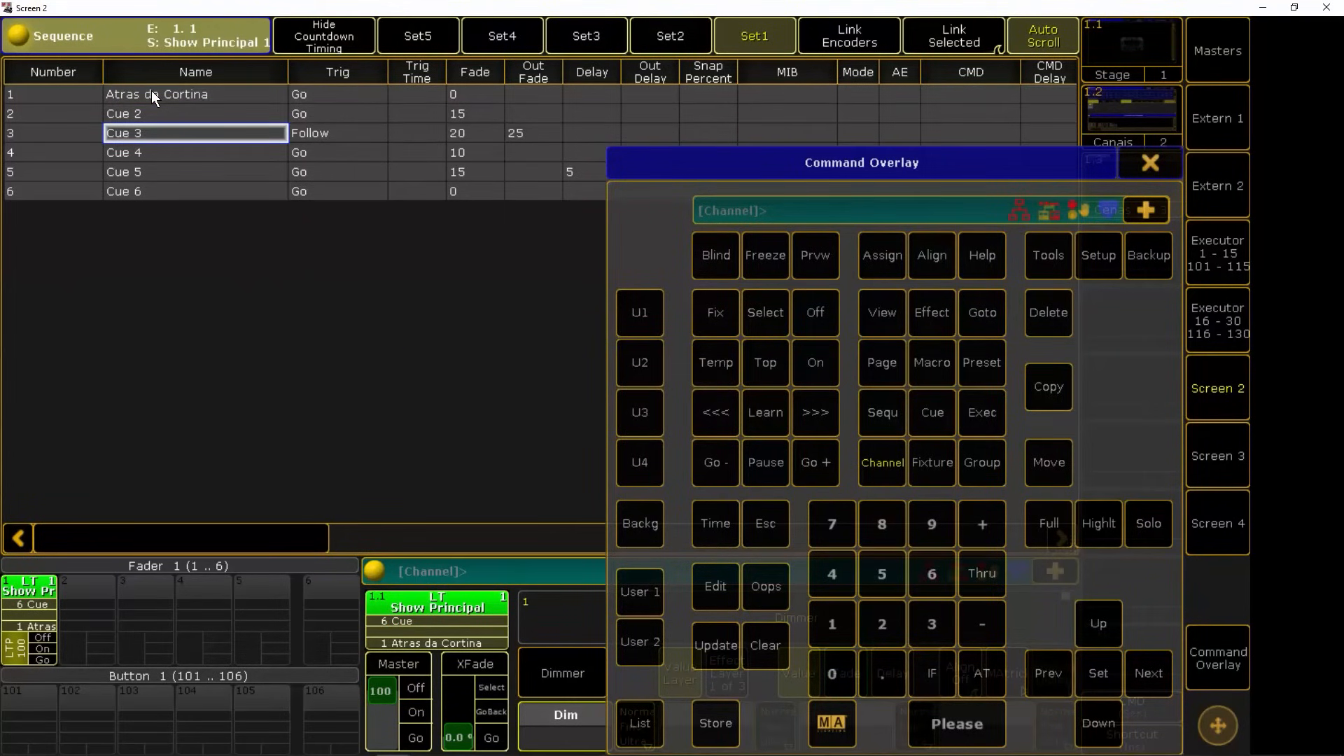
Step: Edit the name of cue 2 and set it to "Abre Cortina"
{"action": "left_click", "coordinate": [715, 586]}
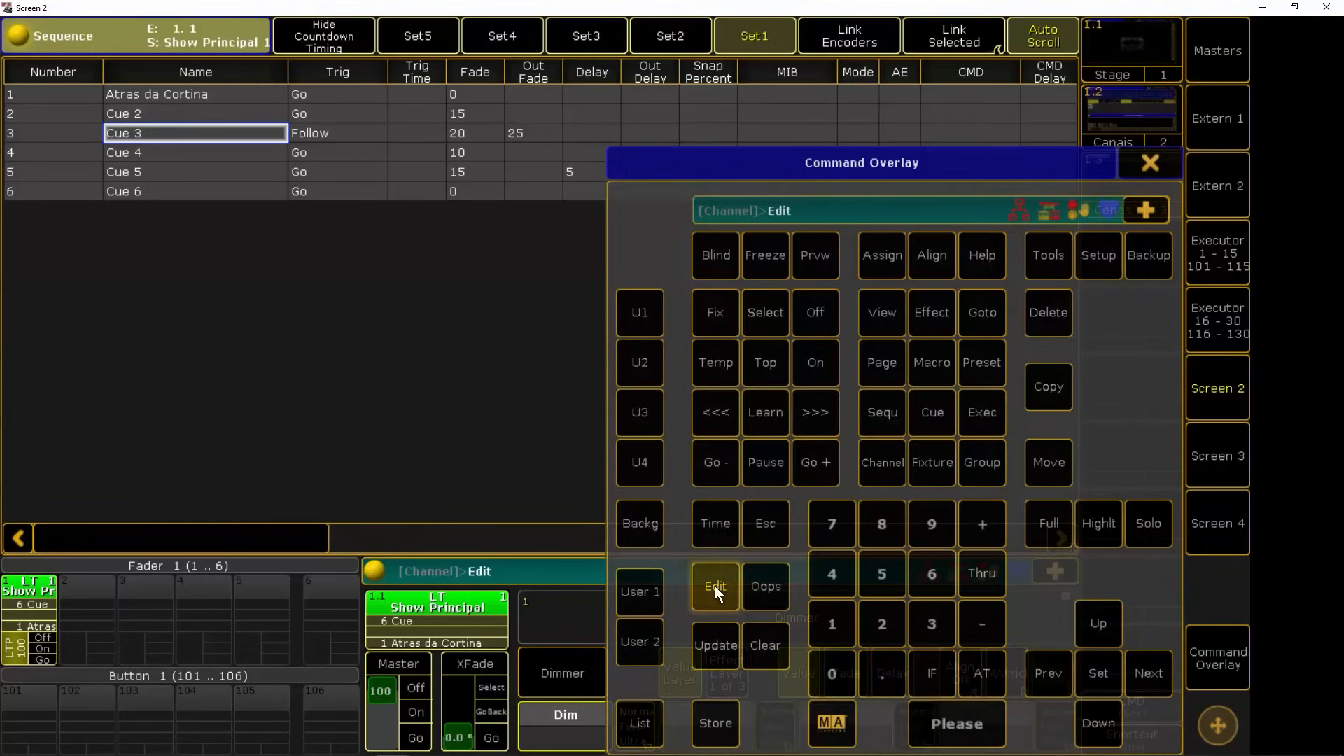
{"action": "left_click", "coordinate": [165, 111]}
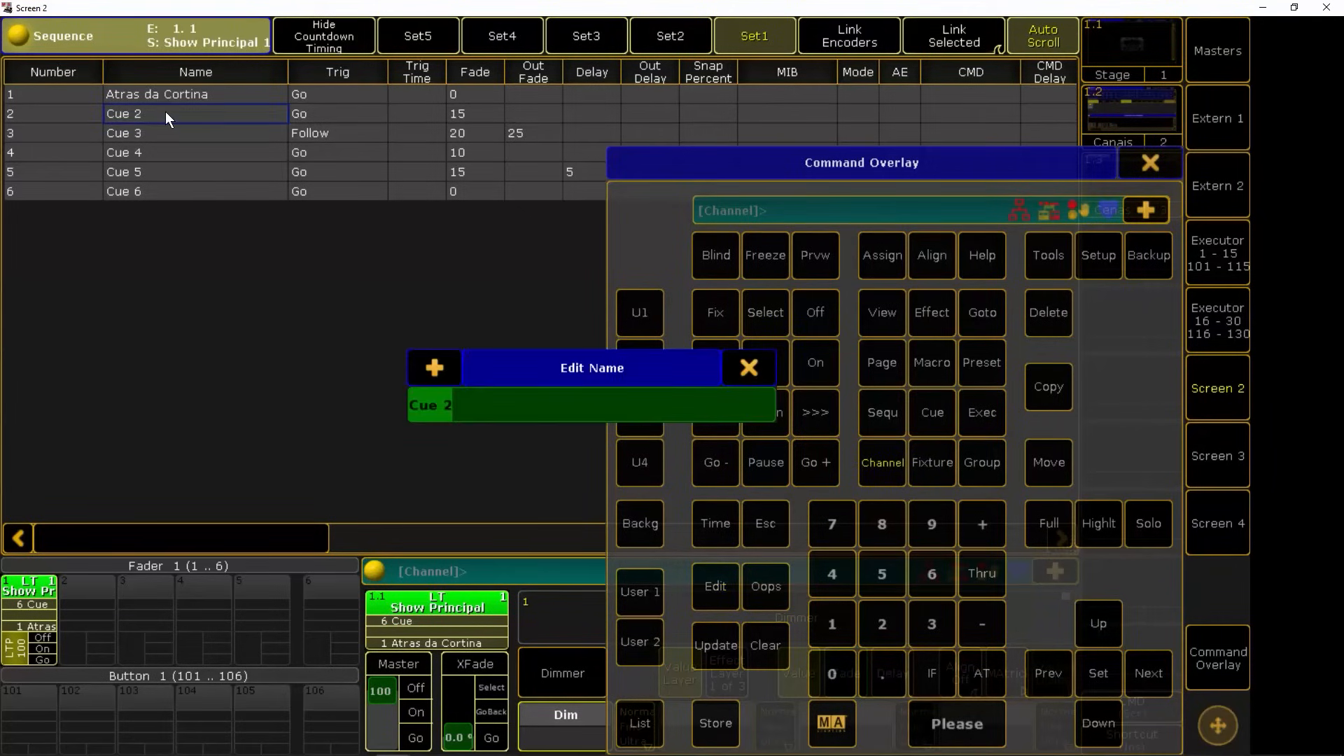
{"action": "type", "text": "Abre Cortina"}
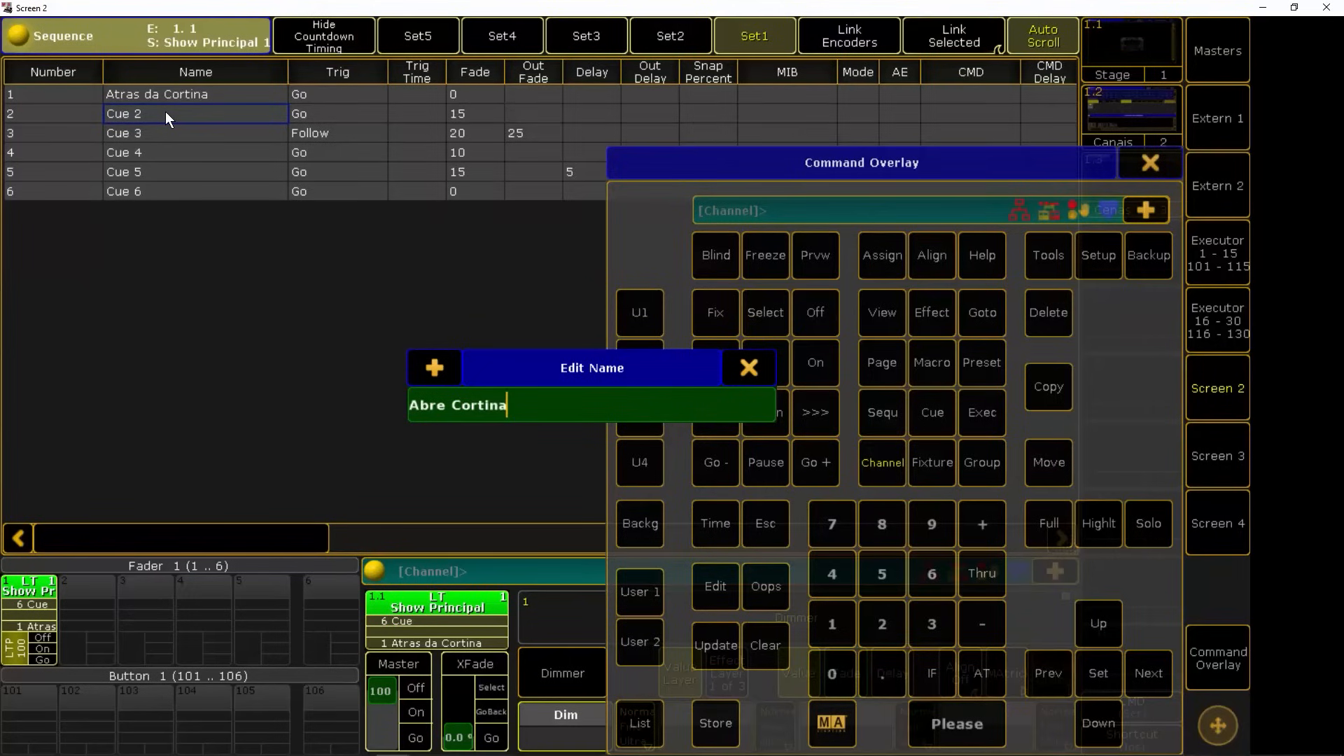
{"action": "key", "text": "Return"}
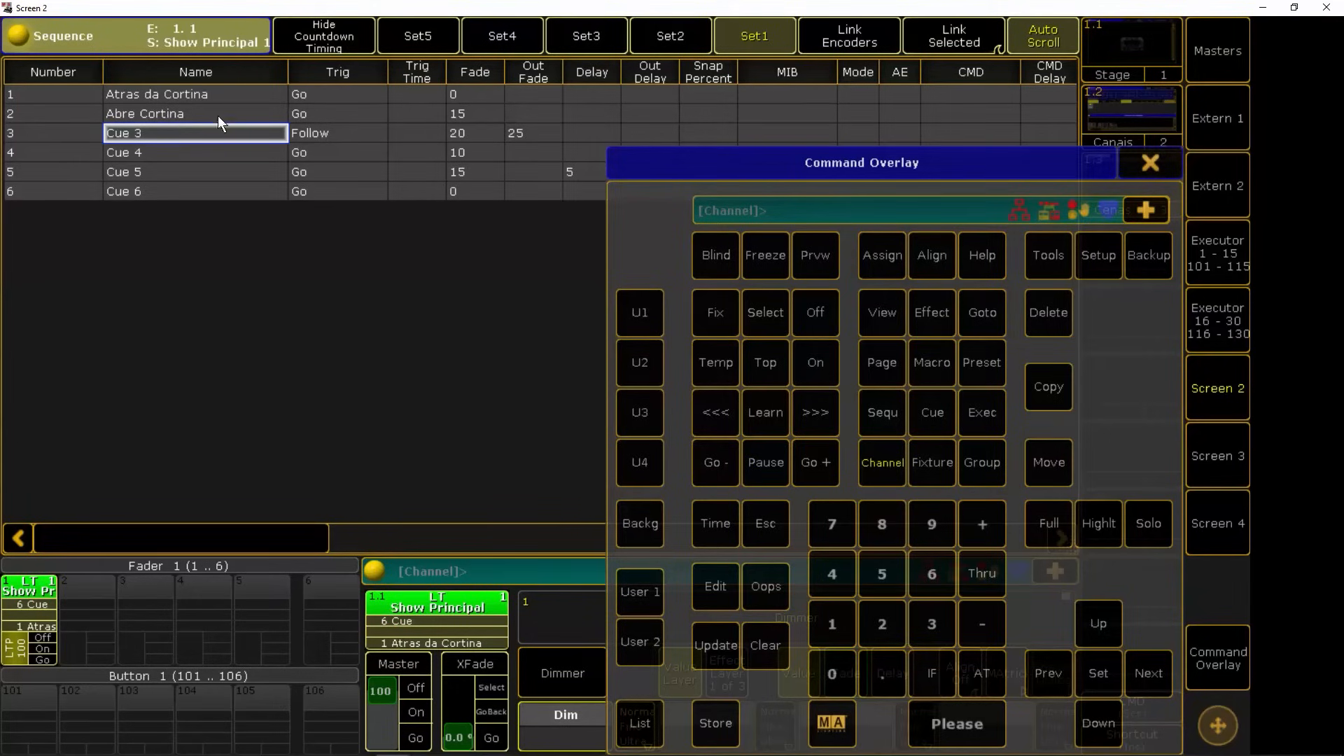
Step: Use the Label command to name cue 3 "Cena 1"
{"action": "left_click", "coordinate": [883, 256]}
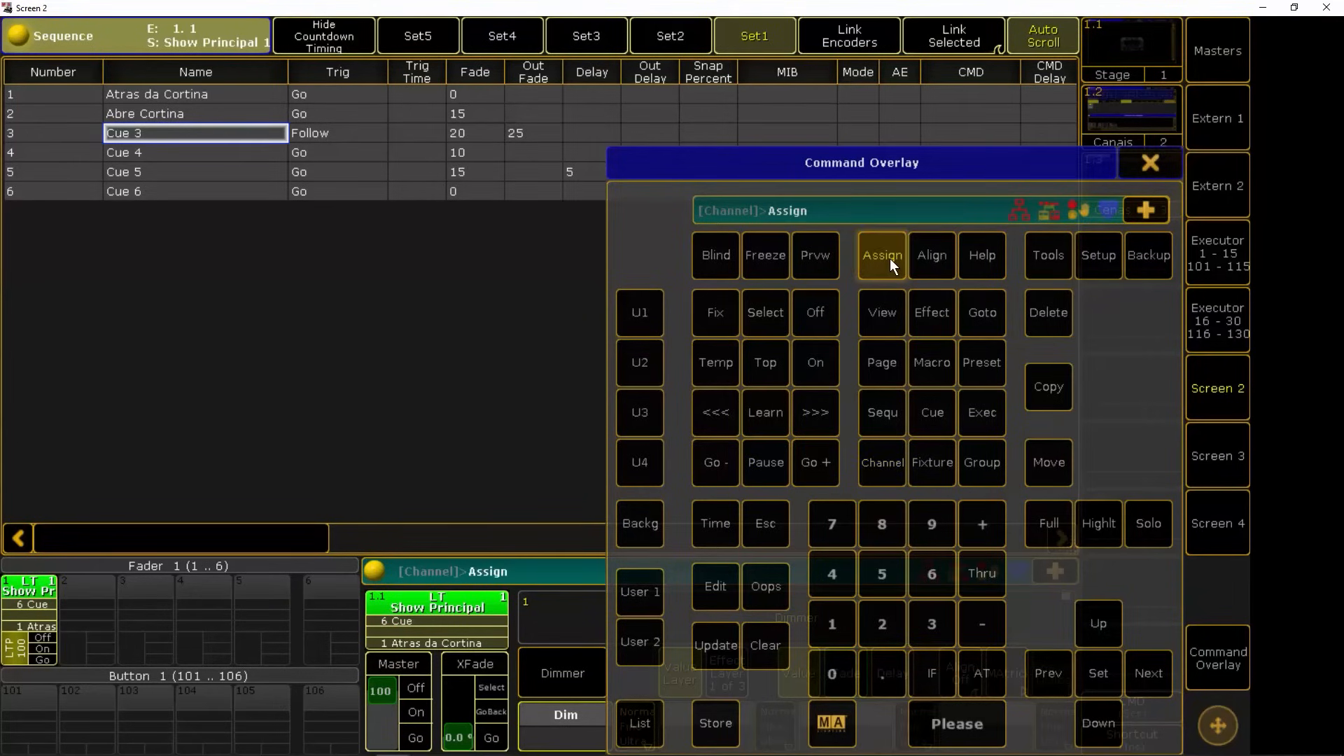
{"action": "left_click", "coordinate": [884, 255]}
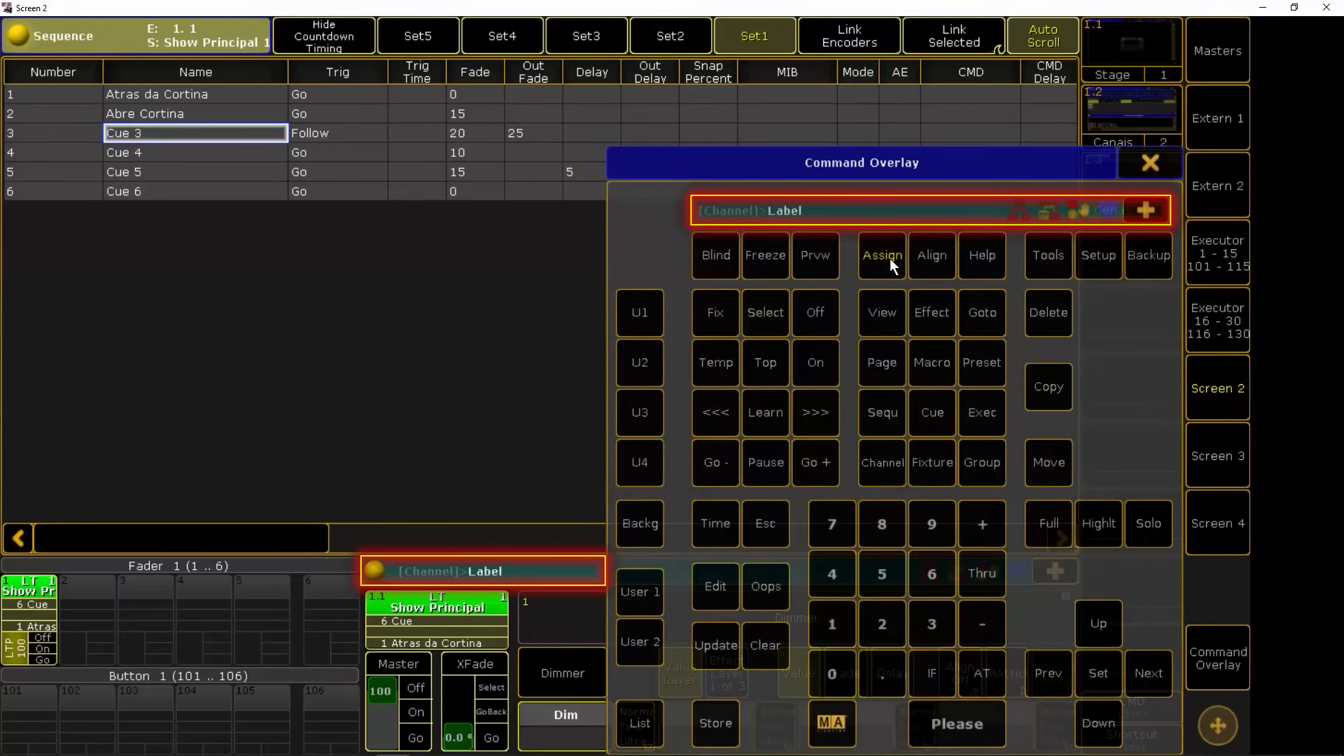
{"action": "left_click", "coordinate": [179, 131]}
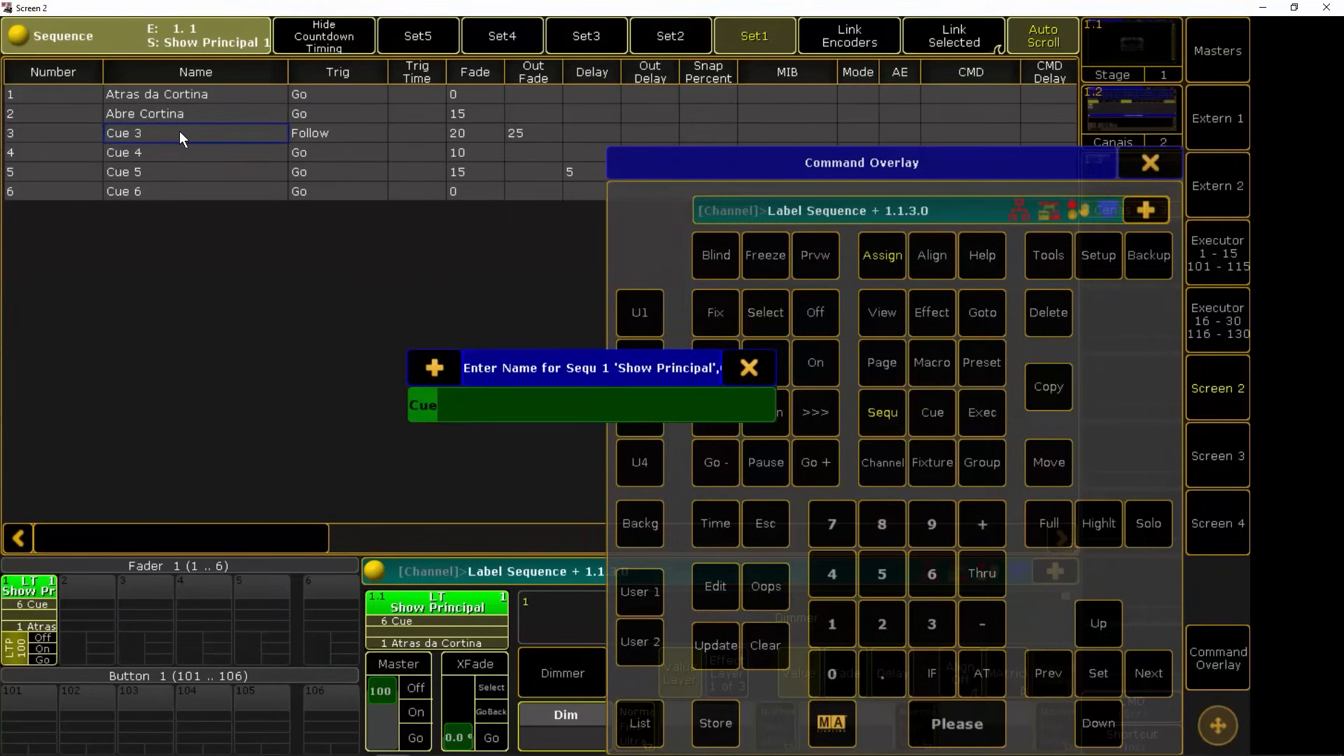
{"action": "type", "text": "Cena 1"}
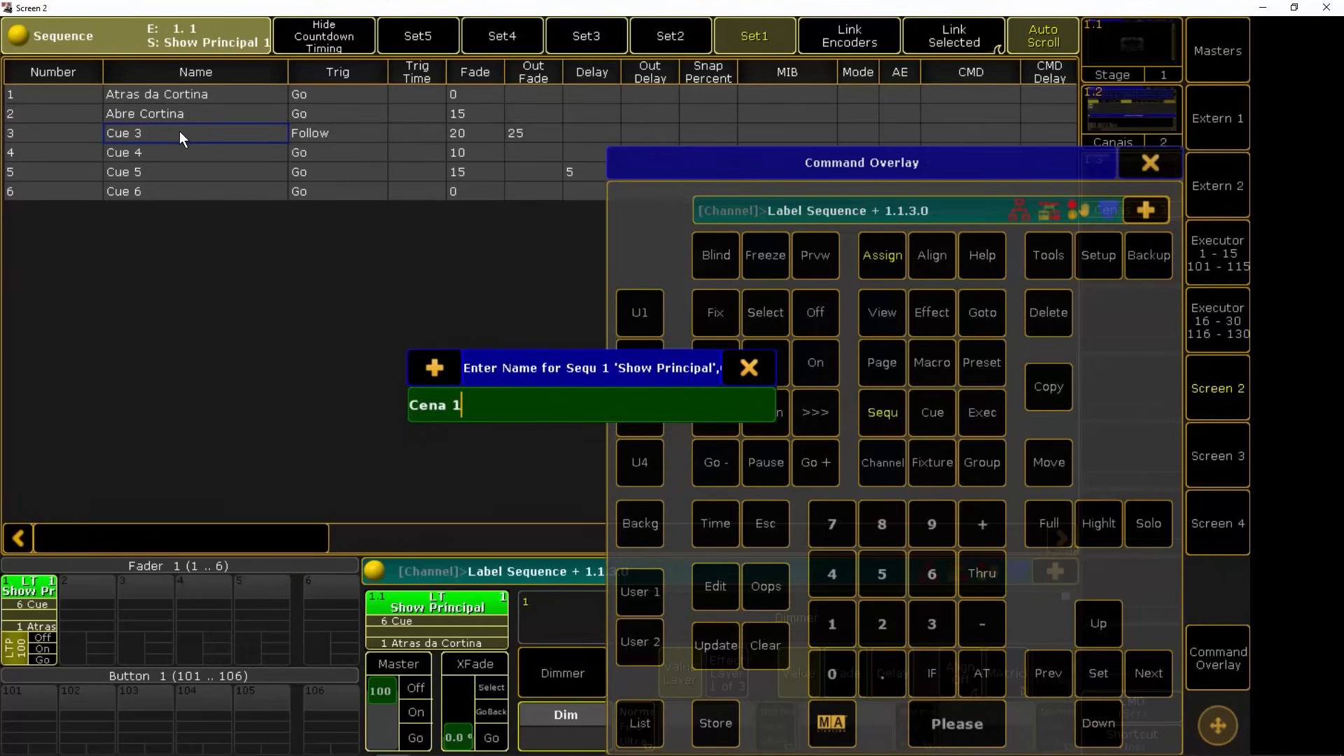
{"action": "key", "text": "Return"}
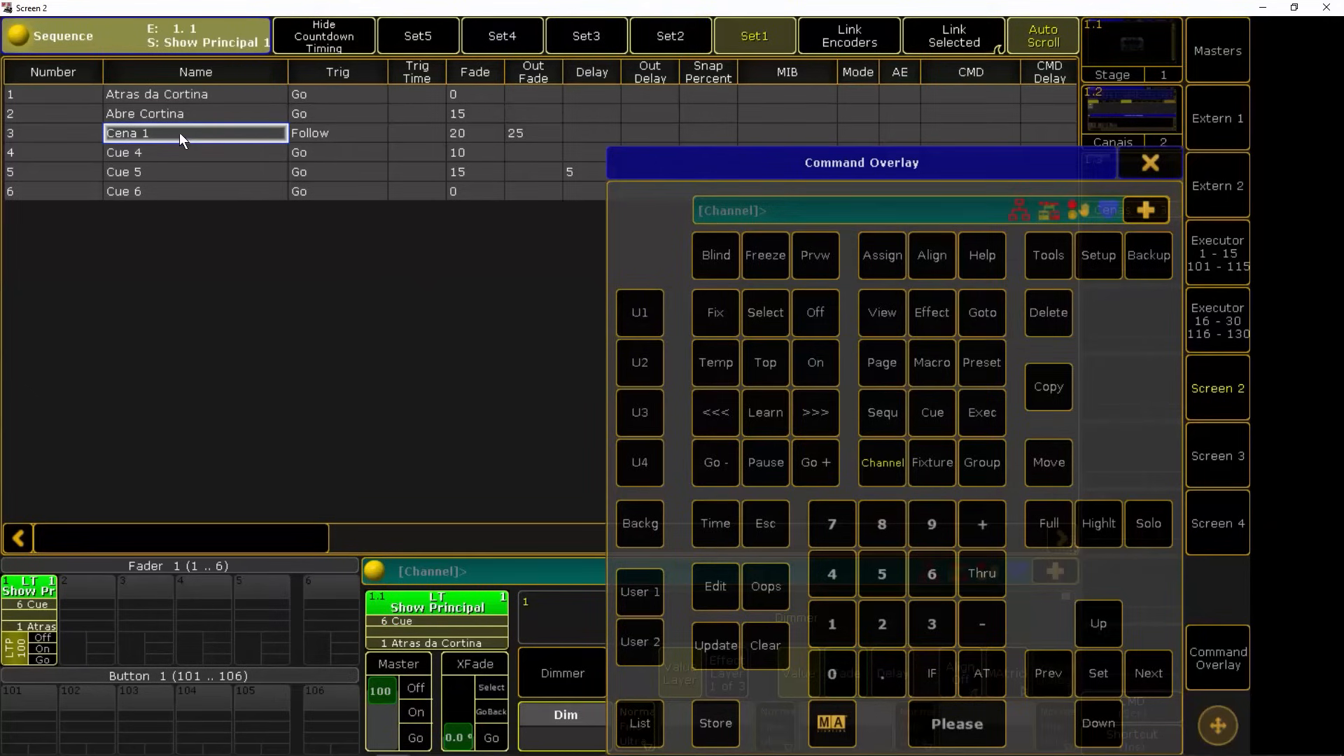
Step: Rename cue 4 in the sequence as "Cena 2" and cue 5 as "Cena 3"
{"action": "double_click", "coordinate": [180, 152]}
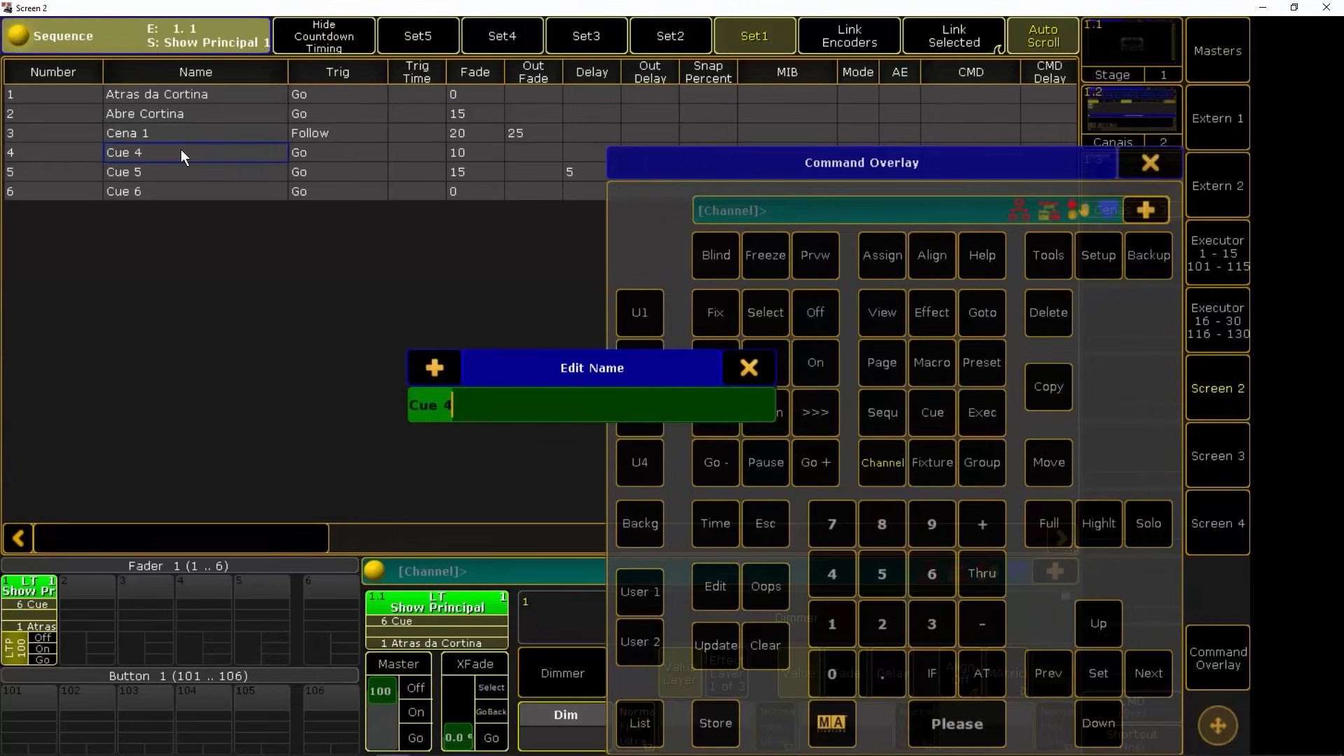
{"action": "type", "text": "Cena 2"}
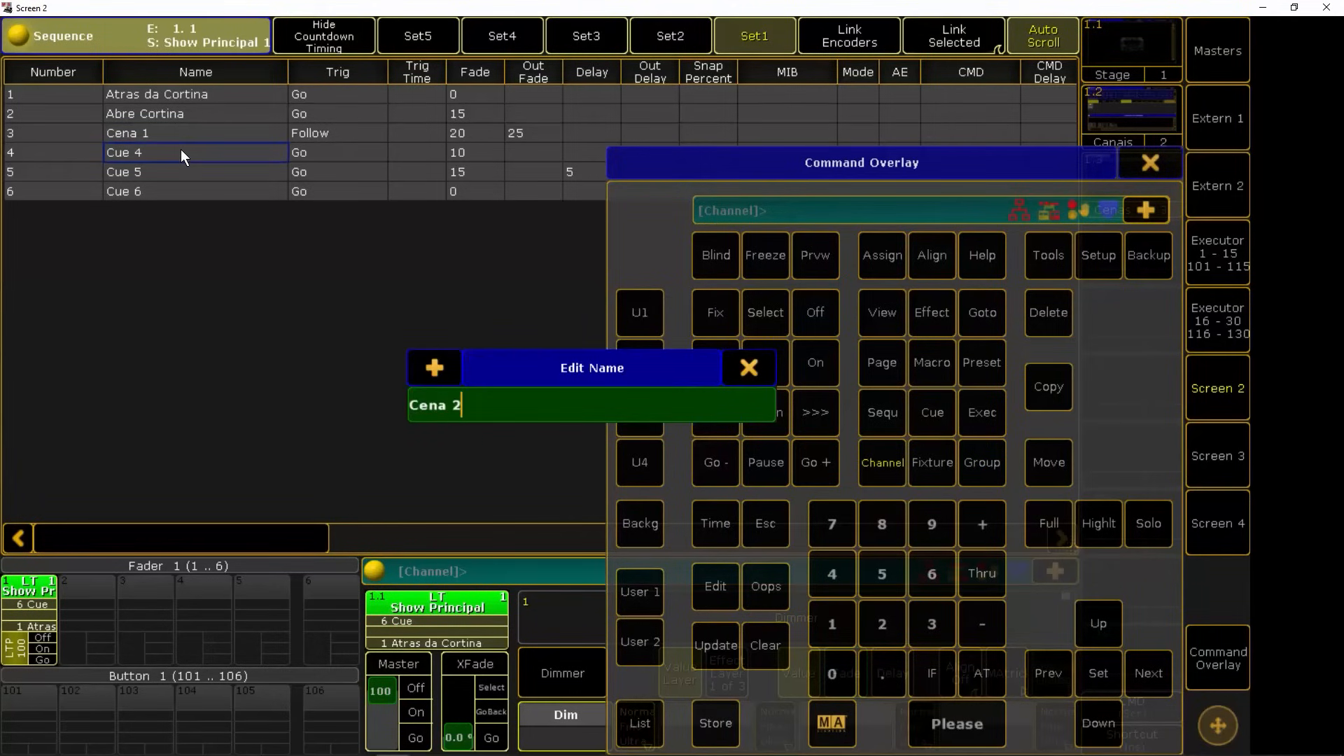
{"action": "key", "text": "Return"}
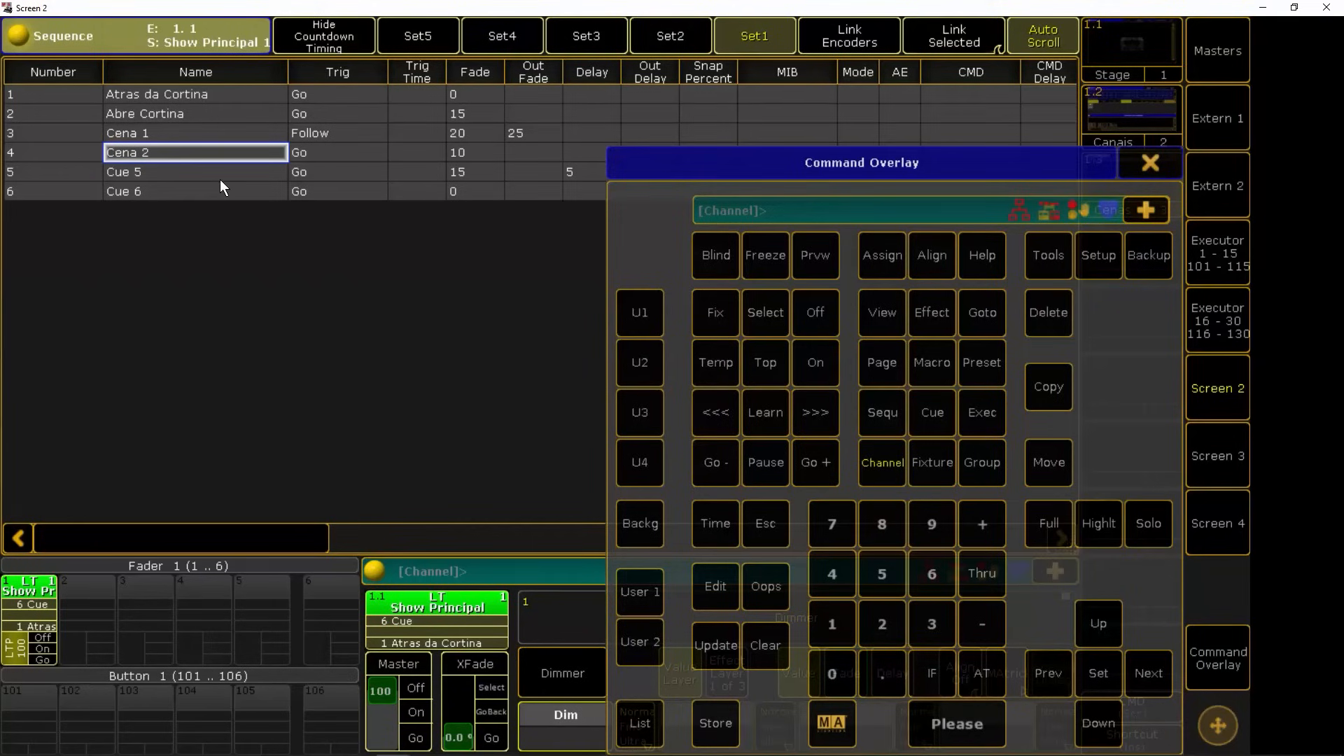
{"action": "left_click", "coordinate": [715, 587]}
{"action": "left_click", "coordinate": [178, 172]}
{"action": "type", "text": "Cena 3"}
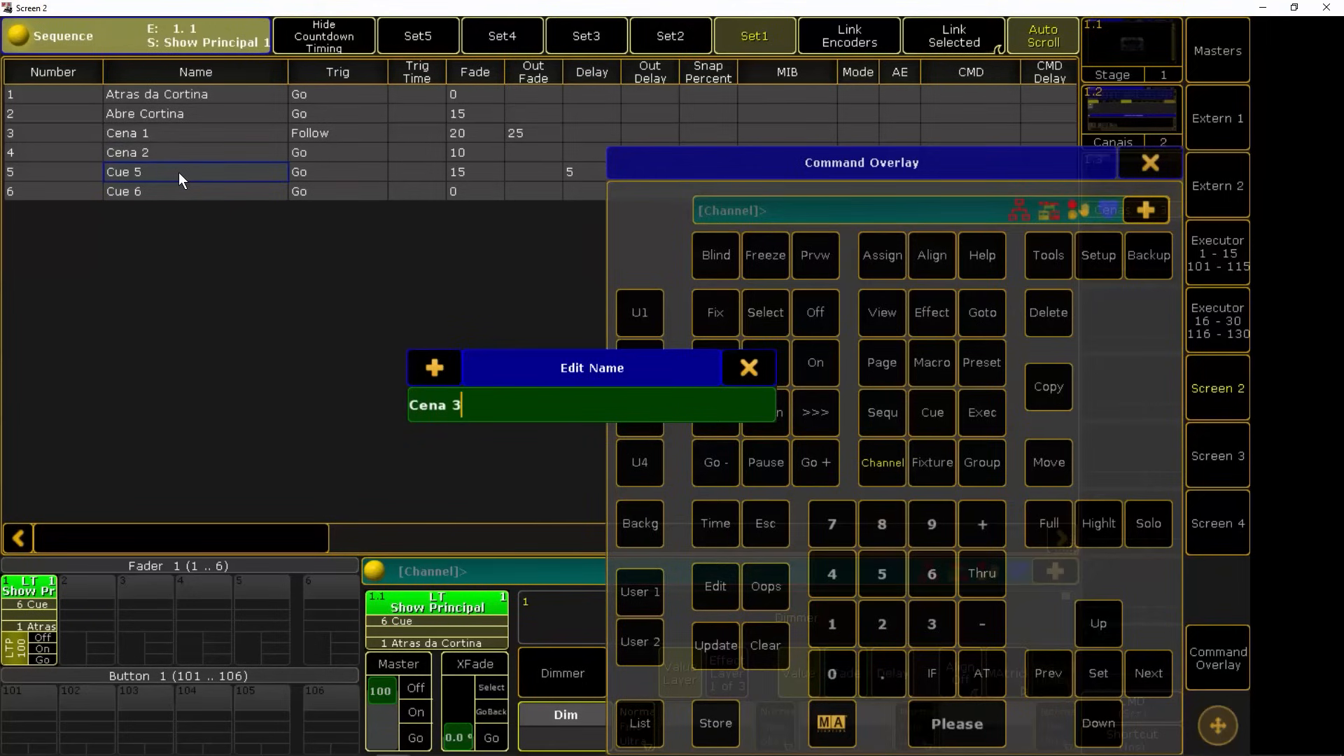
{"action": "key", "text": "Return"}
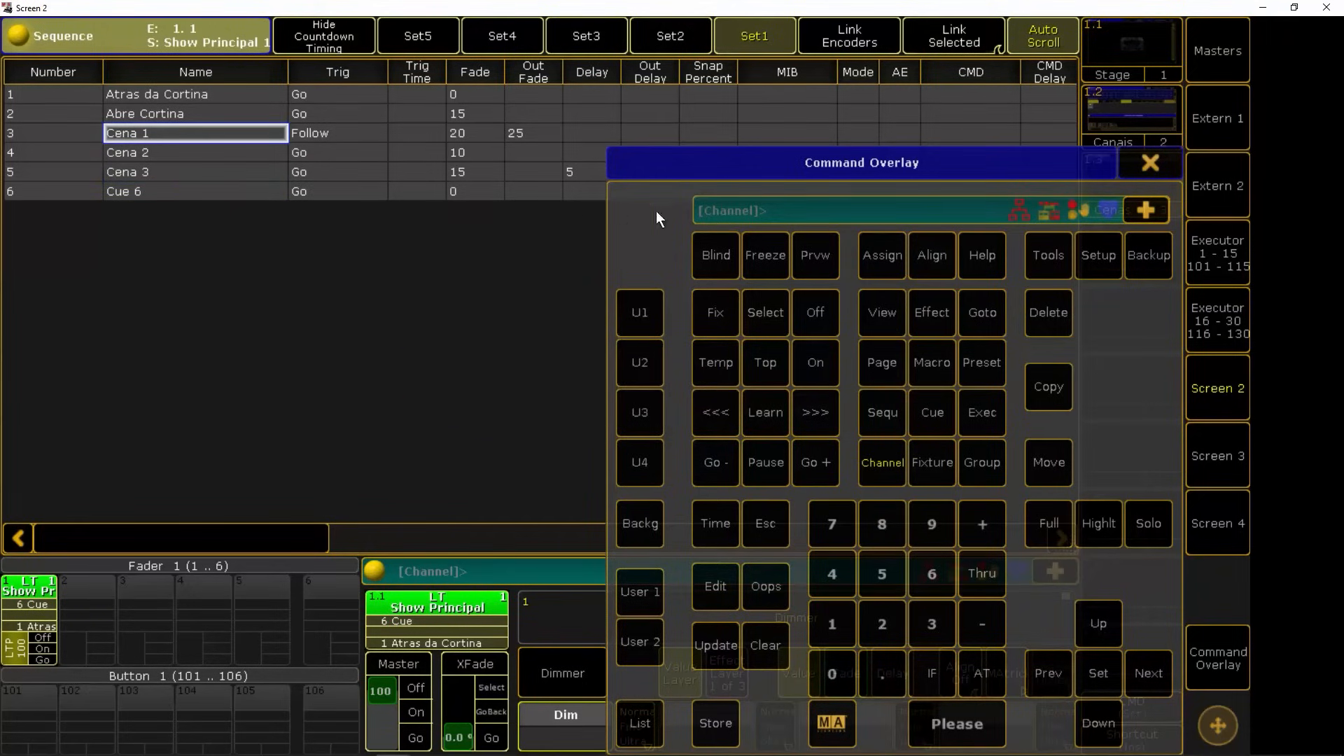
Step: Use the Label command to name cue 6 "B.O." in the Show Principal sequence
{"action": "left_click", "coordinate": [883, 257]}
{"action": "left_click", "coordinate": [883, 257]}
{"action": "left_click", "coordinate": [187, 191]}
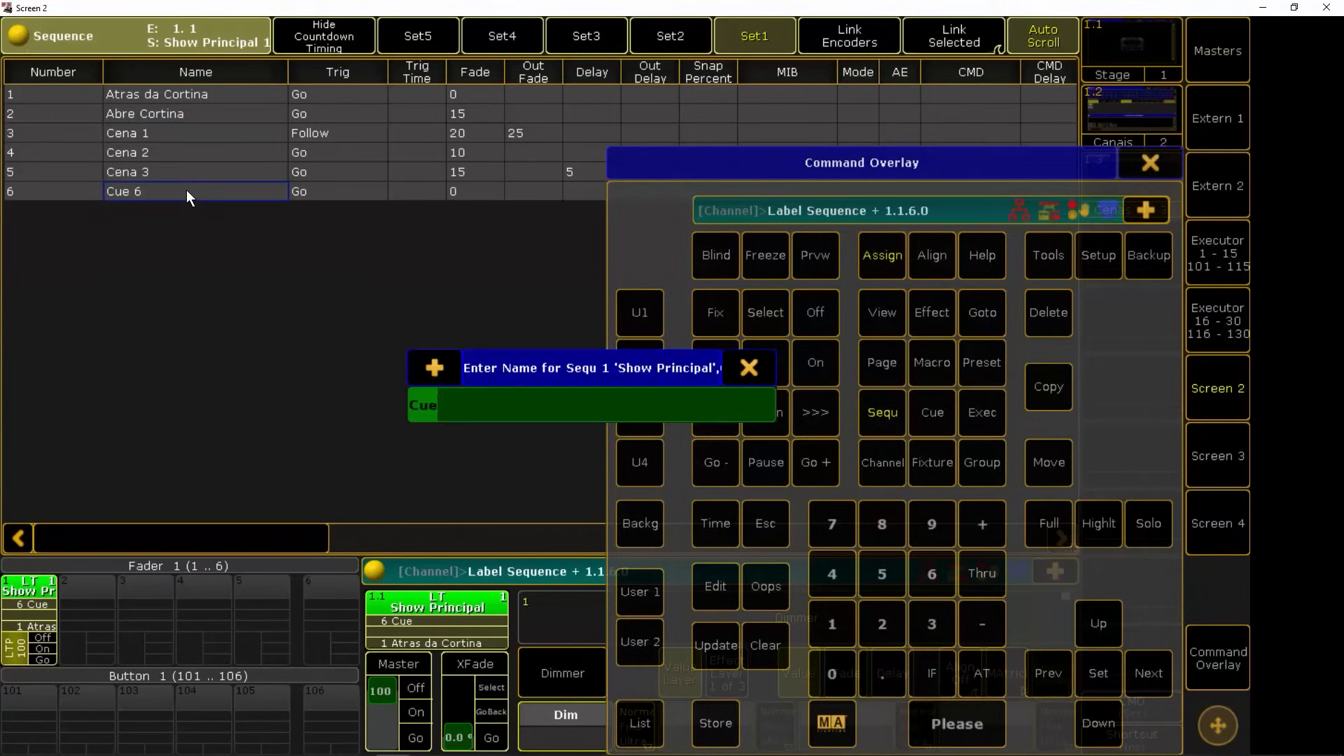
{"action": "key", "text": "BackSpace"}
{"action": "type", "text": "B."}
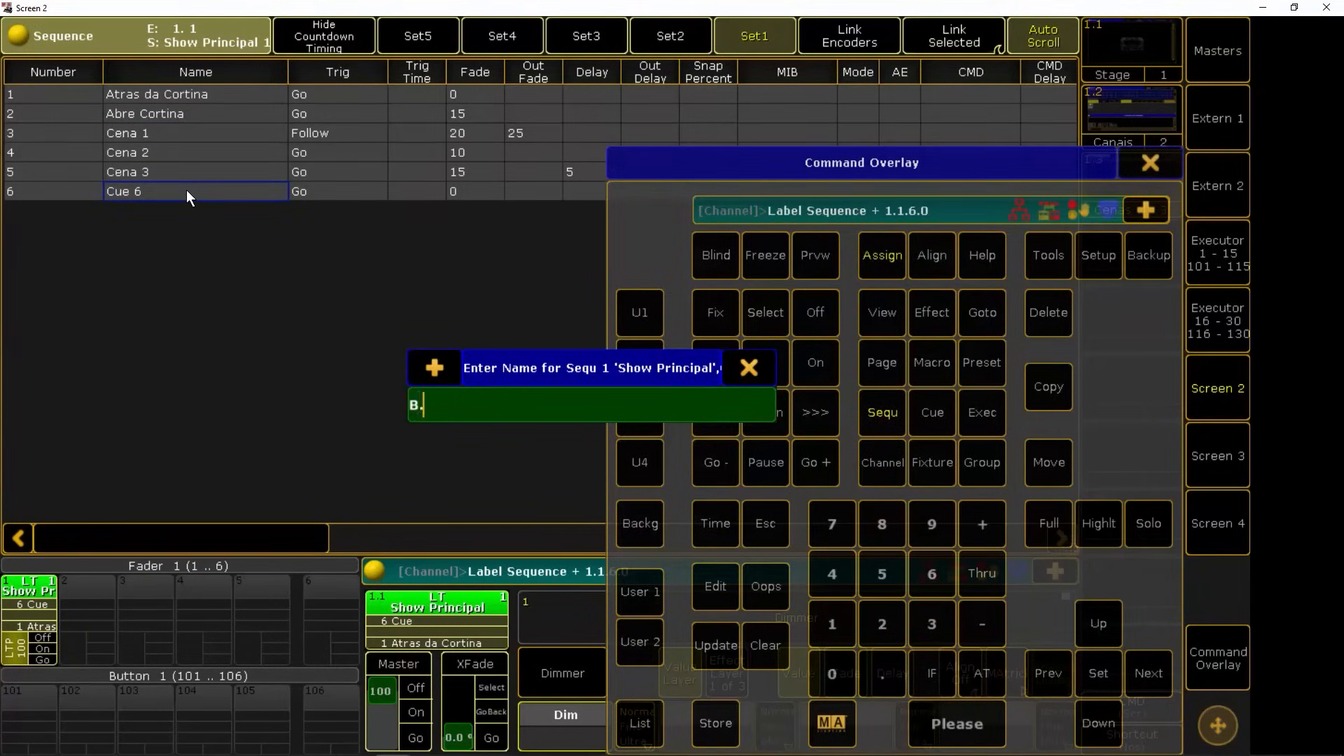
{"action": "type", "text": "O."}
{"action": "key", "text": "Return"}
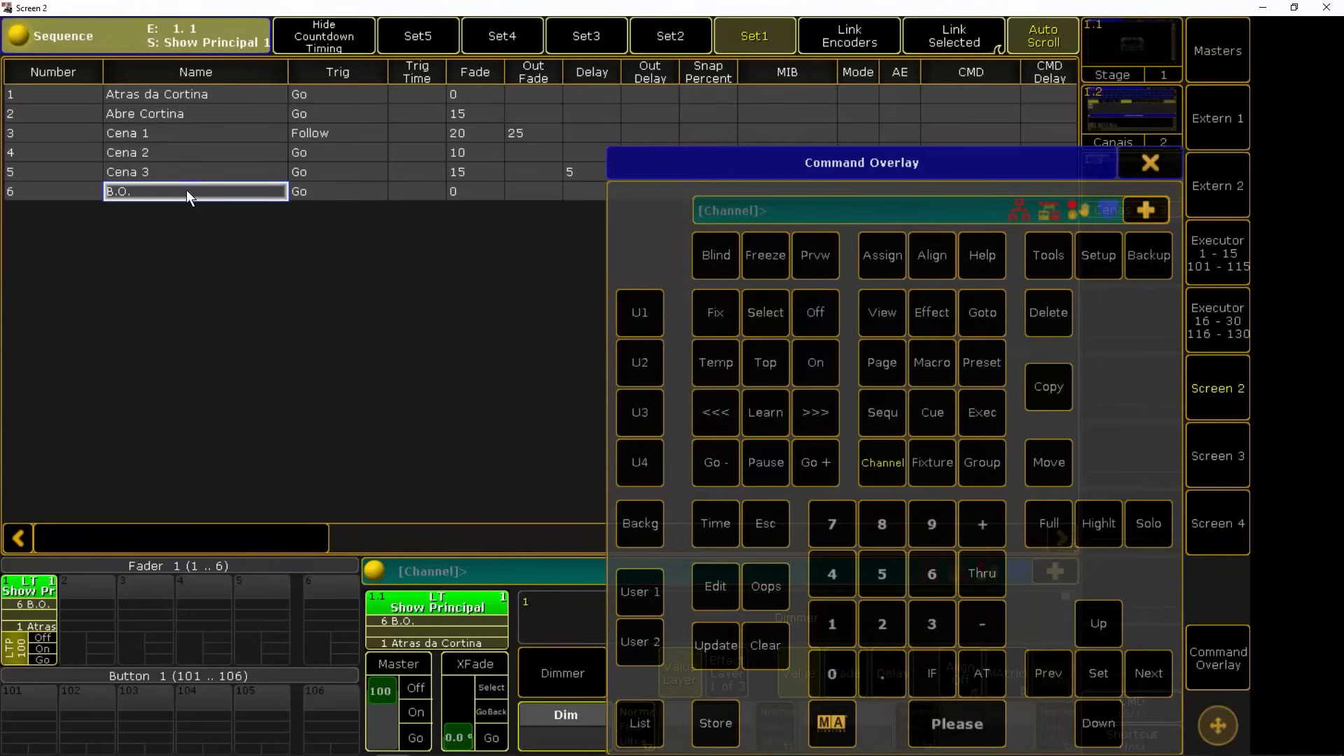
Step: Run a Goto command to cue 3 of the sequence with a fade time of 0
{"action": "left_click", "coordinate": [978, 313]}
{"action": "left_click", "coordinate": [932, 619]}
{"action": "left_click", "coordinate": [713, 525]}
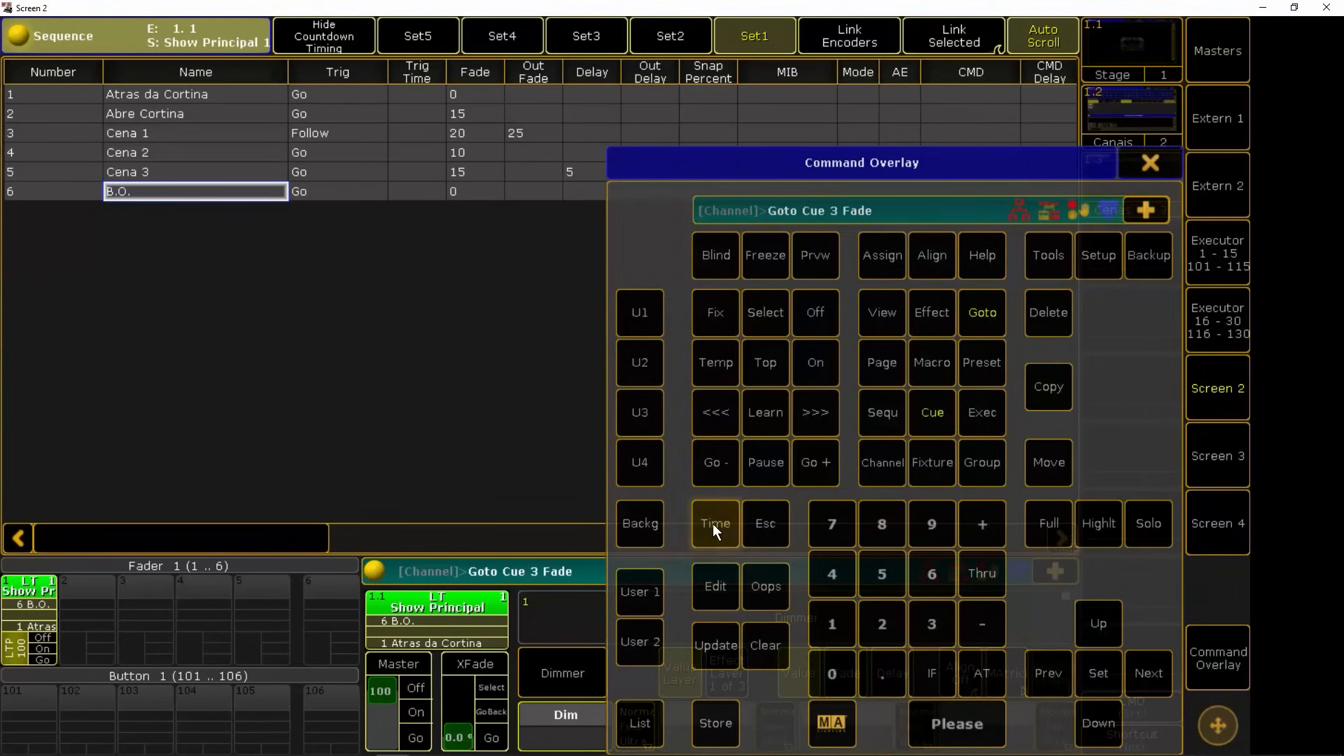
{"action": "left_click", "coordinate": [833, 675]}
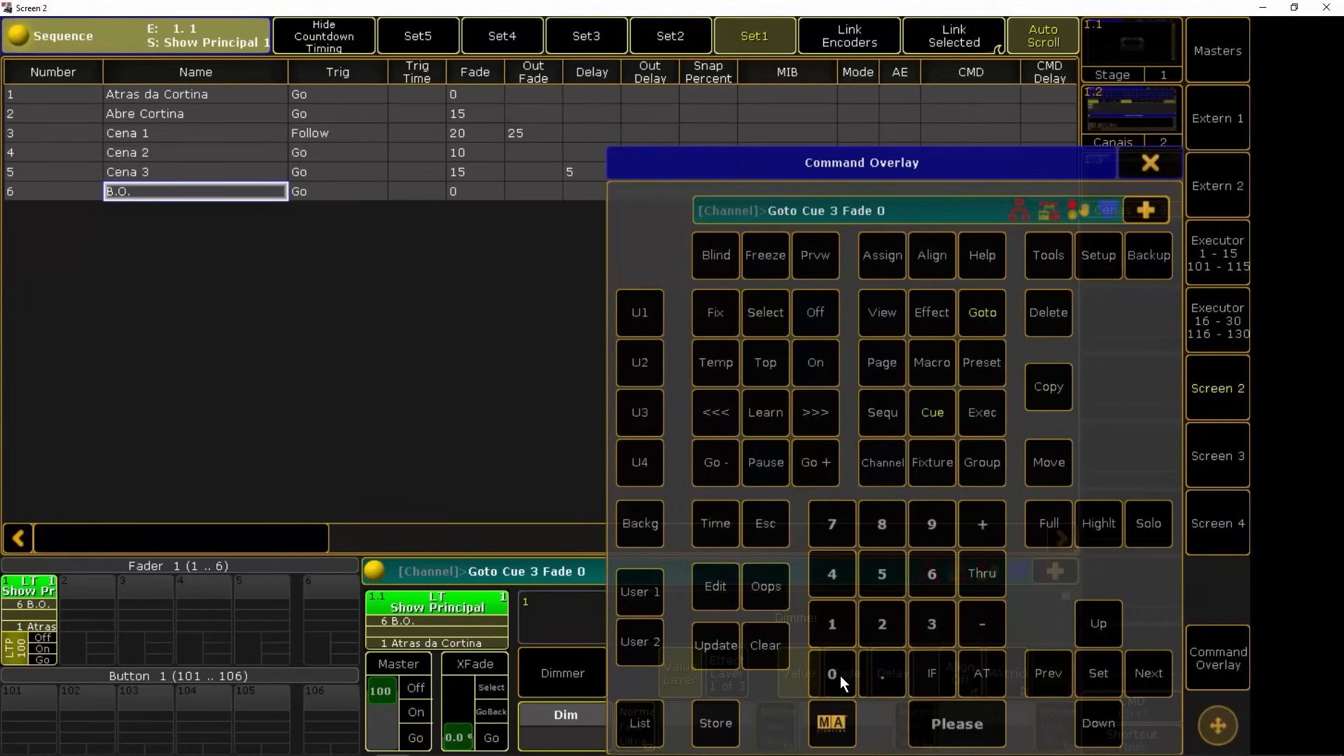
{"action": "left_click", "coordinate": [956, 727]}
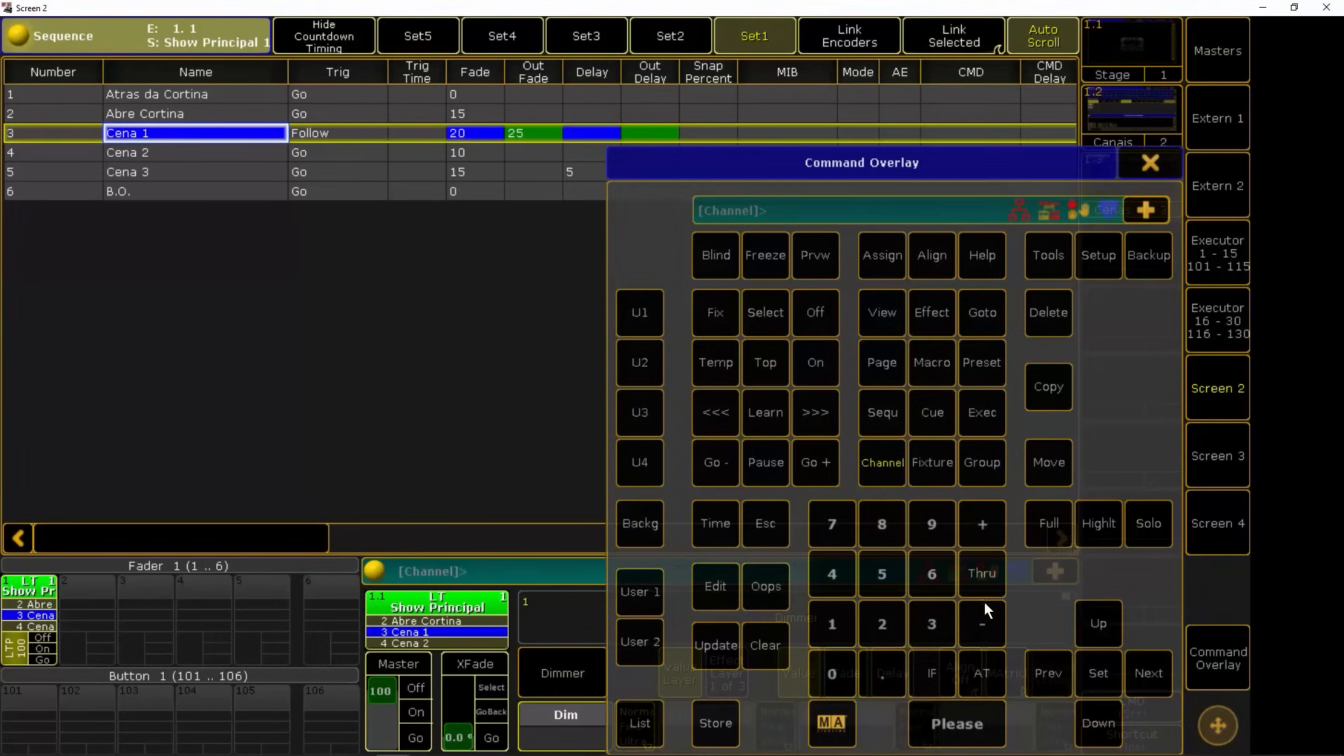
Step: Select group 2 and raise its dimmer level by 5 with a relative At + 5 command
{"action": "left_click", "coordinate": [980, 460]}
{"action": "left_click", "coordinate": [884, 625]}
{"action": "left_click", "coordinate": [980, 672]}
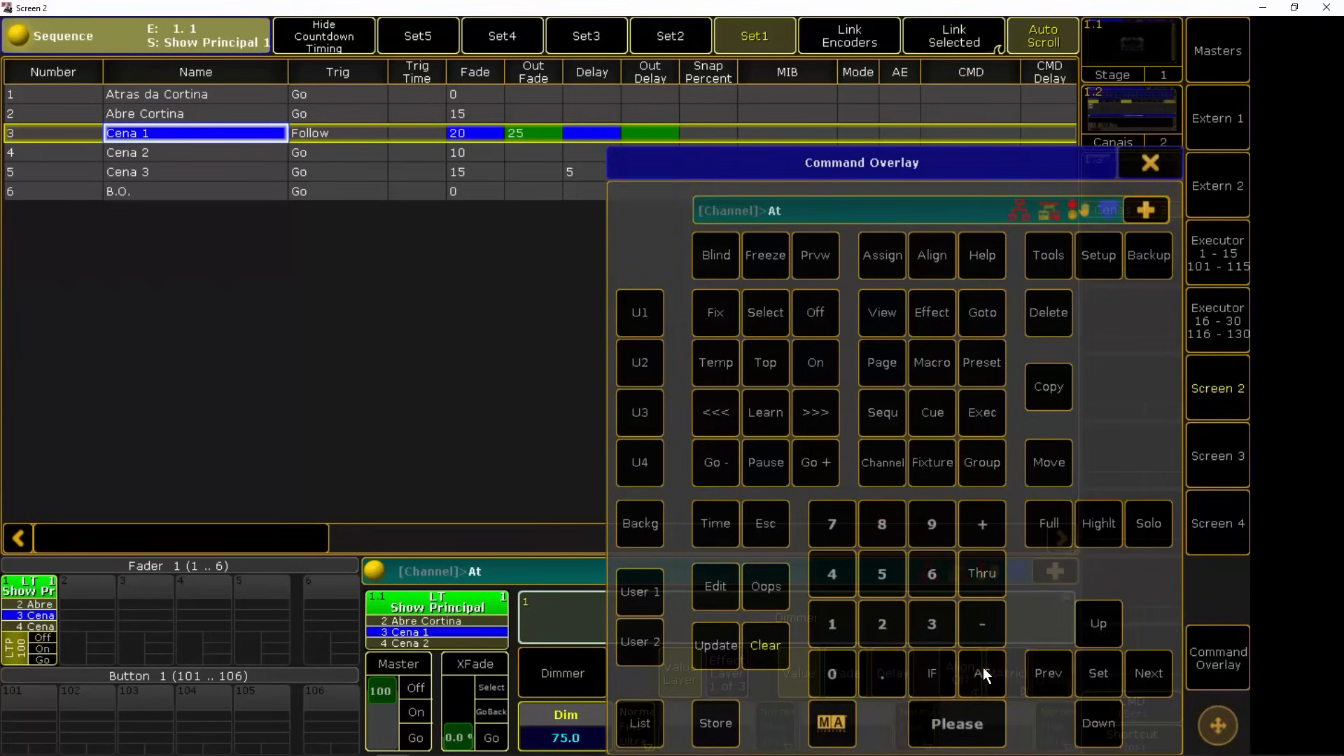
{"action": "left_click", "coordinate": [882, 575]}
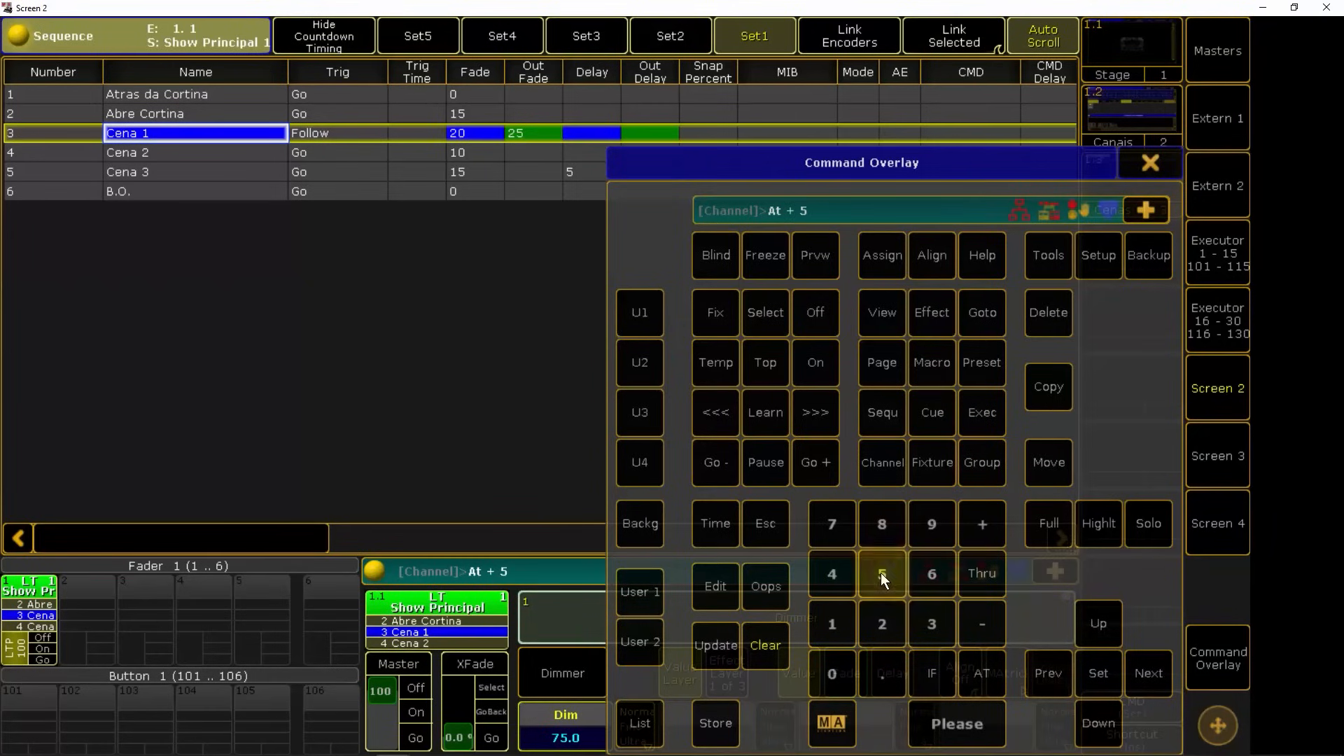
{"action": "left_click", "coordinate": [950, 721]}
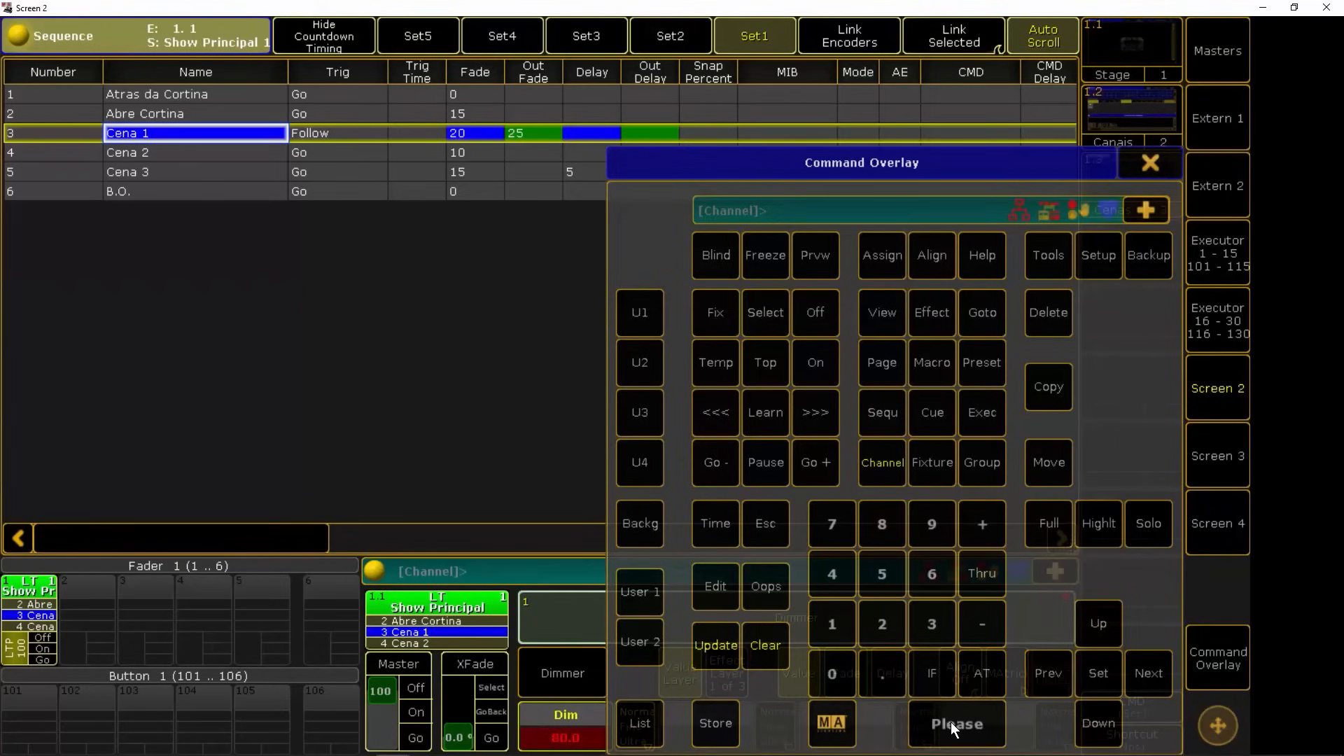
Step: Change the tracking option in the Update settings and update cue 3 "Cena 1" with the new dimmer level
{"action": "left_click", "coordinate": [717, 640]}
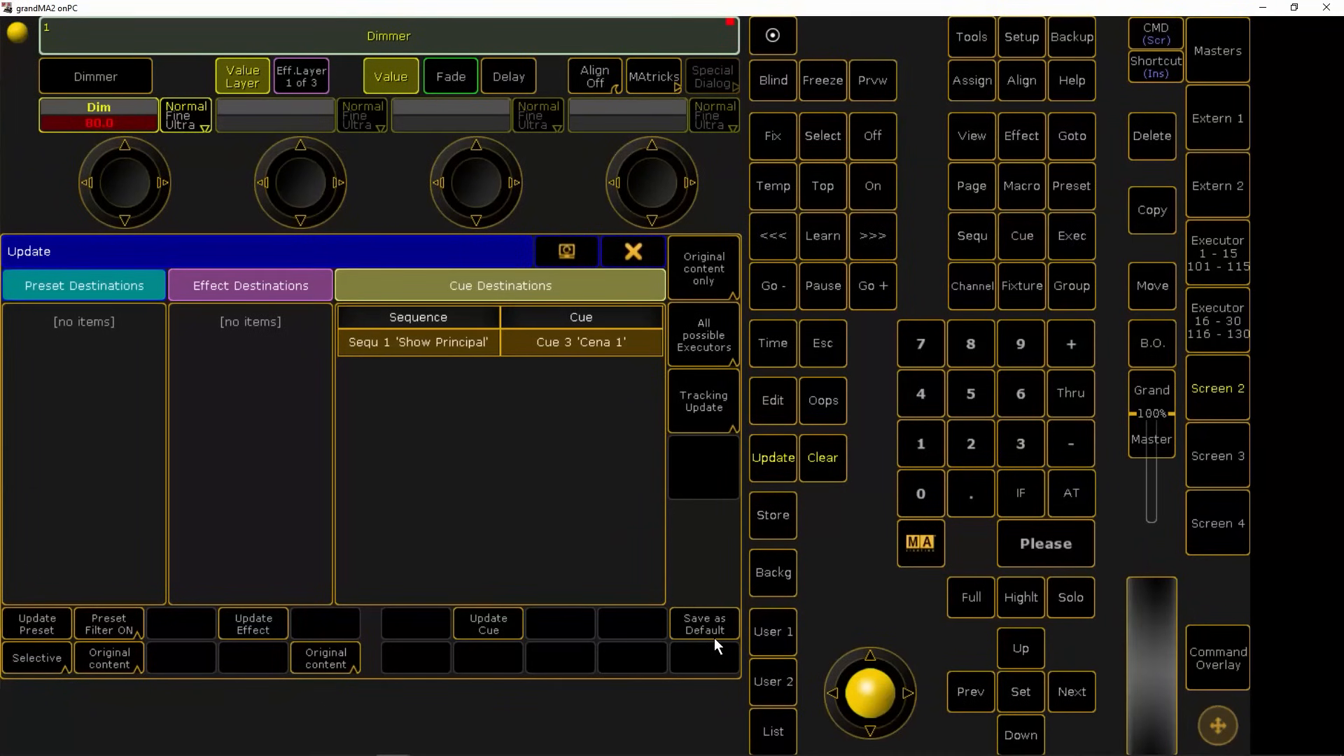
{"action": "left_click", "coordinate": [699, 405]}
{"action": "left_click", "coordinate": [489, 624]}
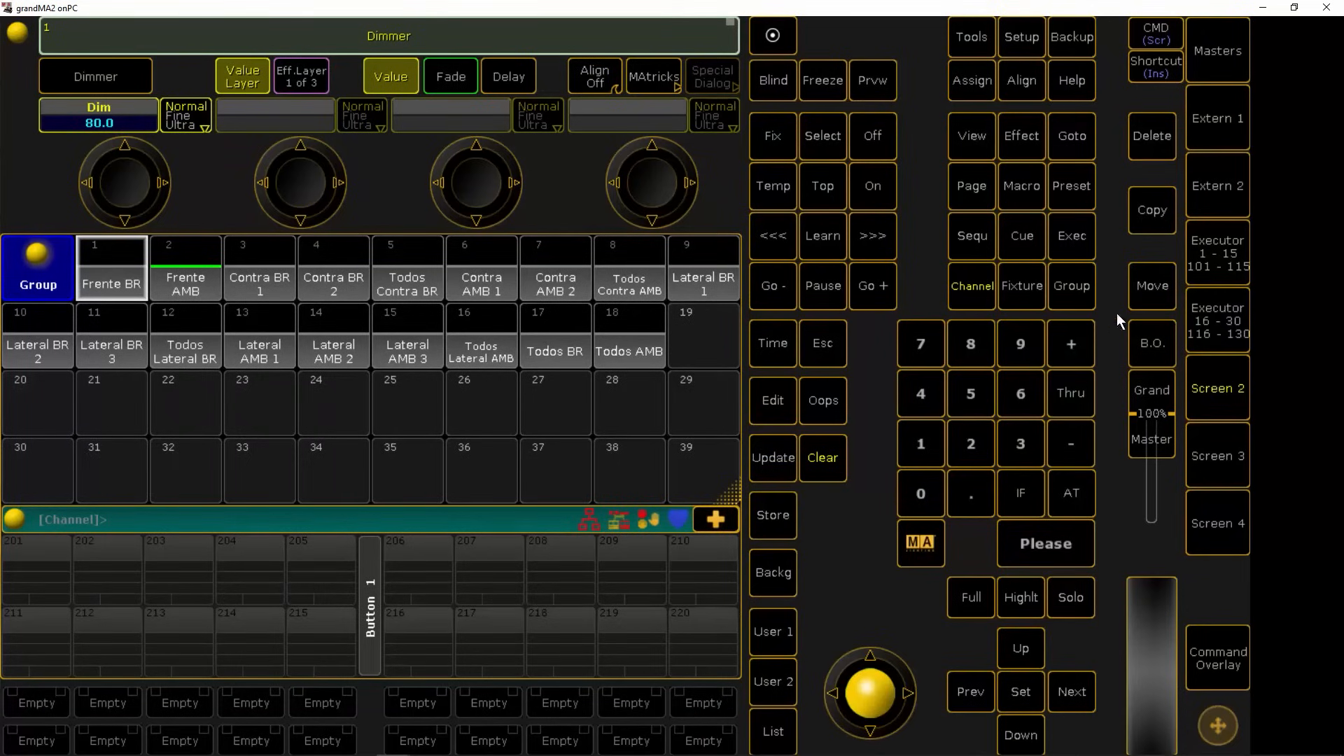
Step: Turn off the Show Principal sequence on executor 1 and return to the main programming view
{"action": "left_click", "coordinate": [1222, 258]}
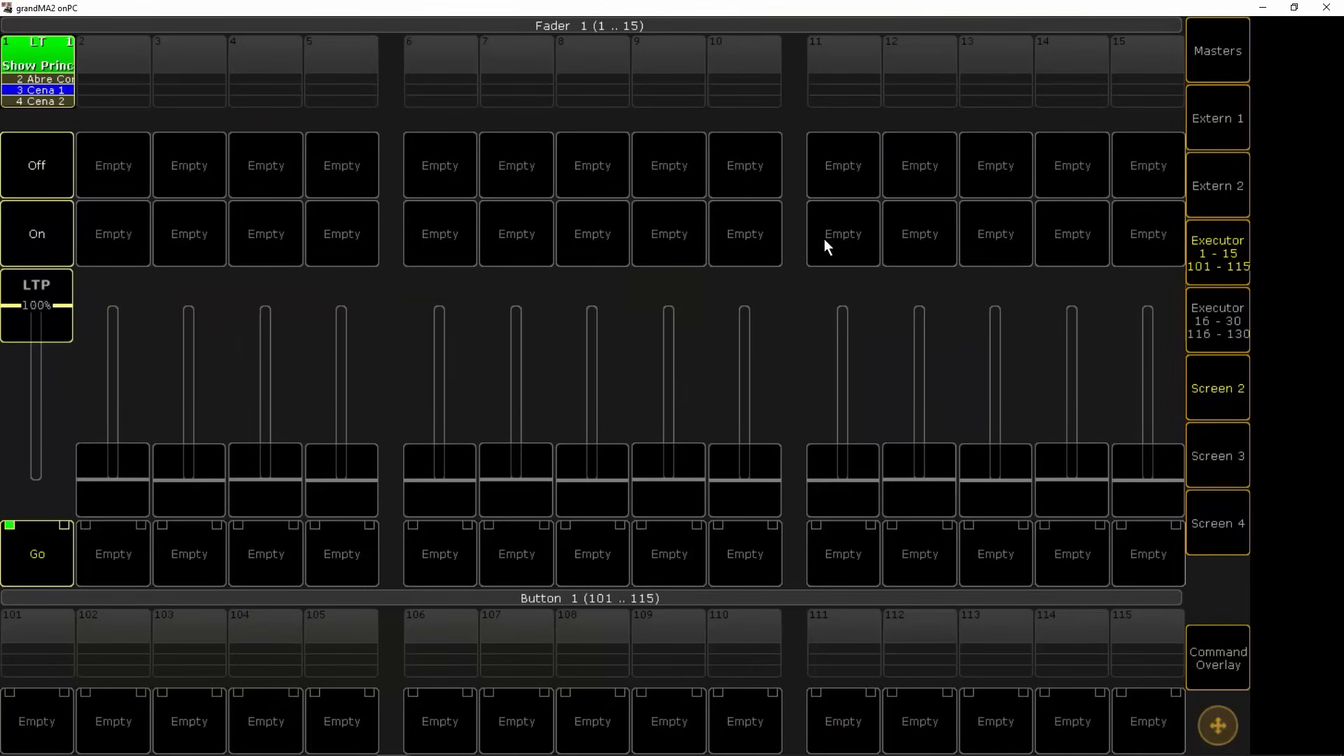
{"action": "left_click", "coordinate": [35, 162]}
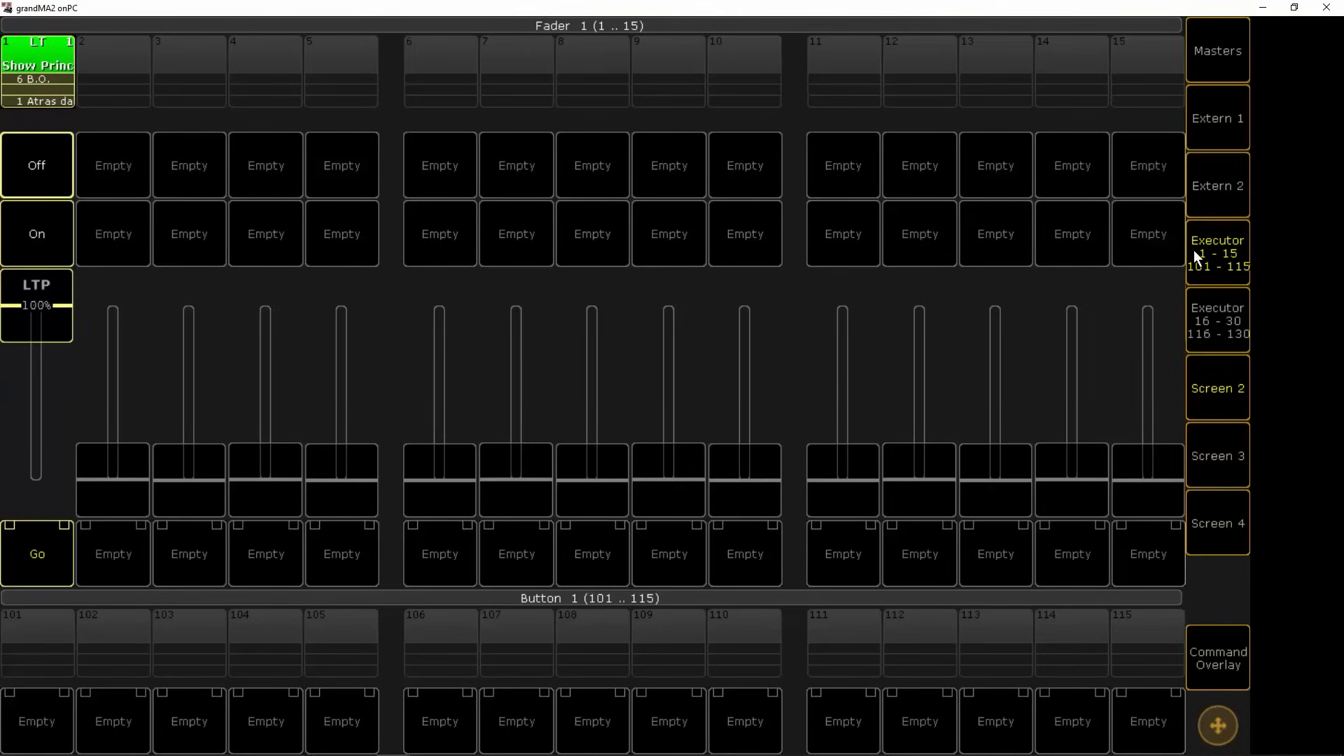
{"action": "left_click", "coordinate": [1219, 252]}
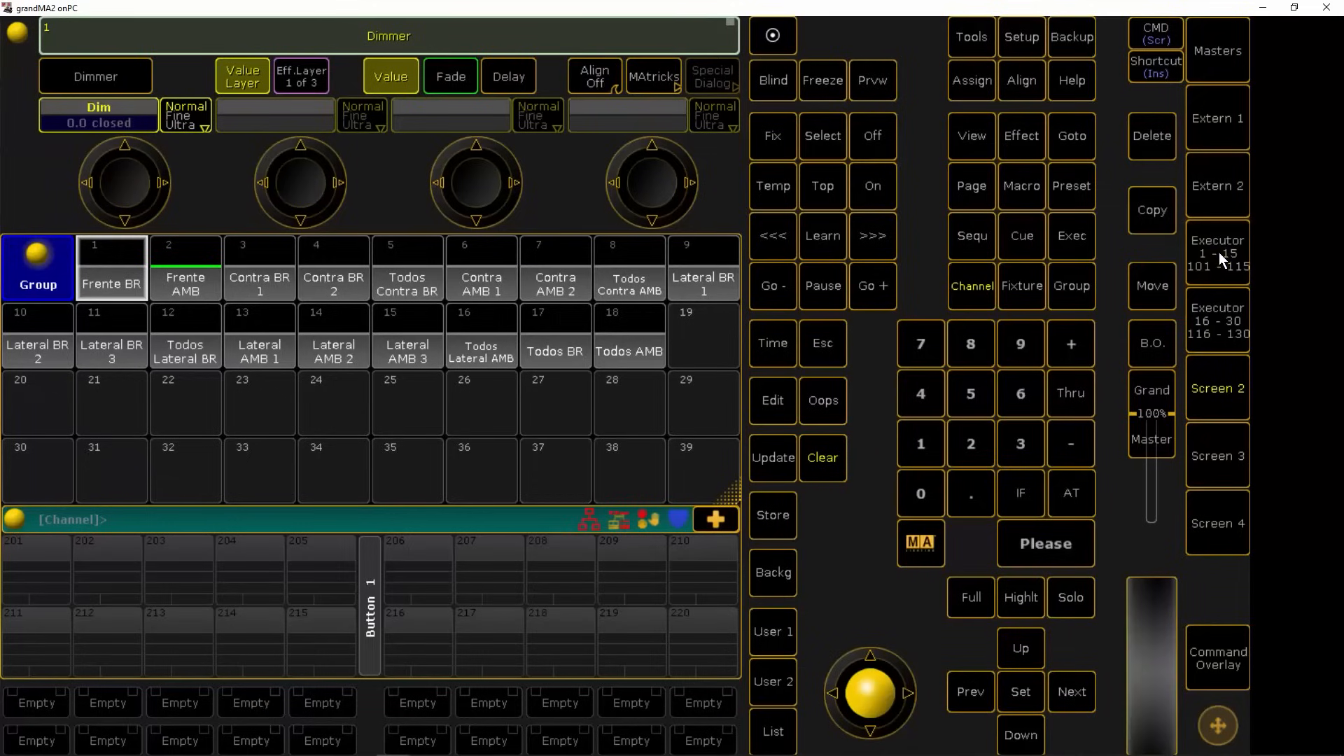
Step: In the sequence sheet on Screen 2, set the Out Fade of cue 5 "Cena 3" to 10 seconds
{"action": "left_click", "coordinate": [1216, 392]}
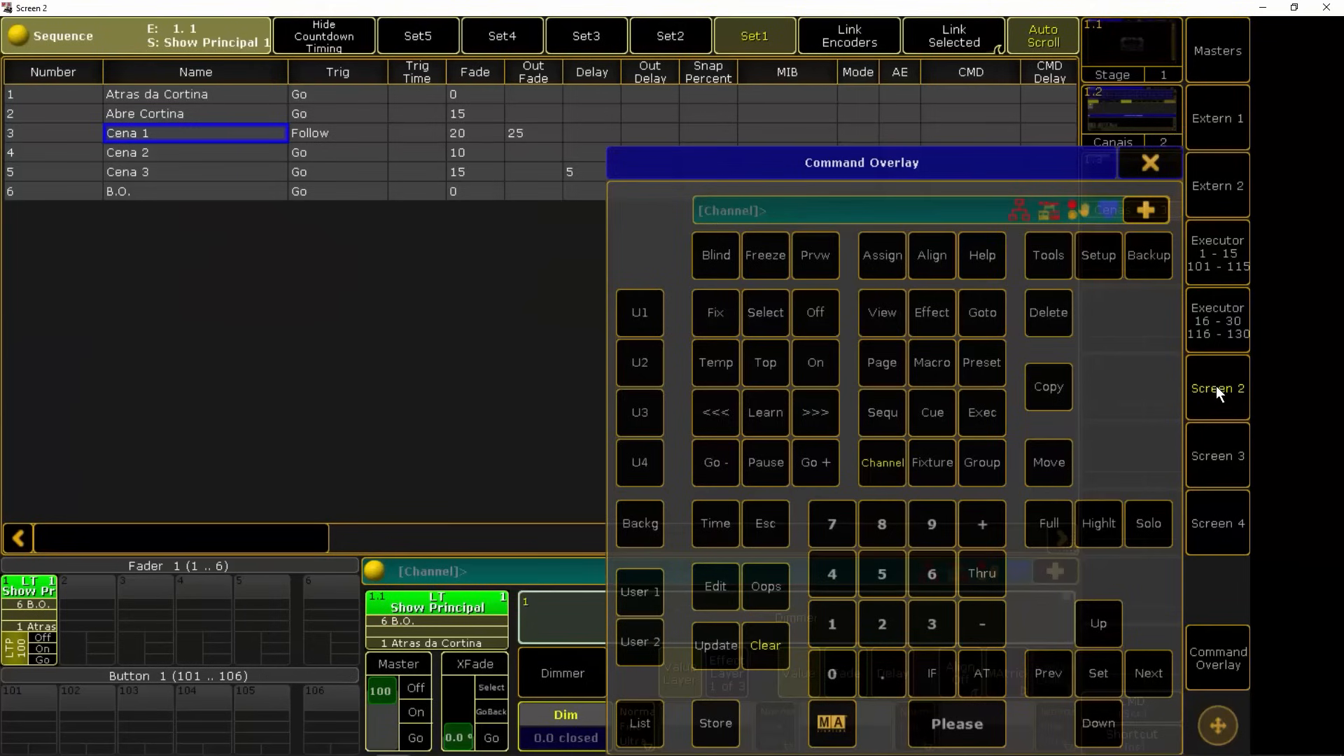
{"action": "left_click", "coordinate": [1216, 654]}
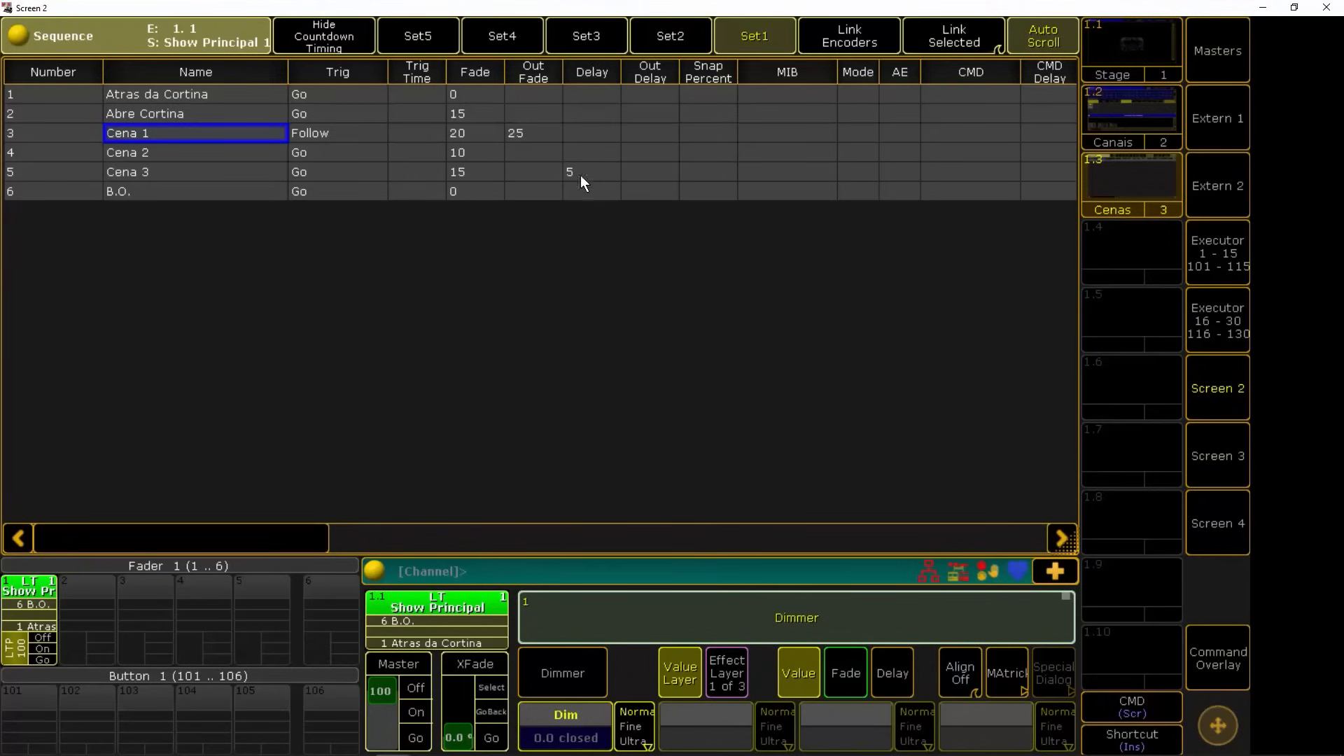
{"action": "double_click", "coordinate": [522, 171]}
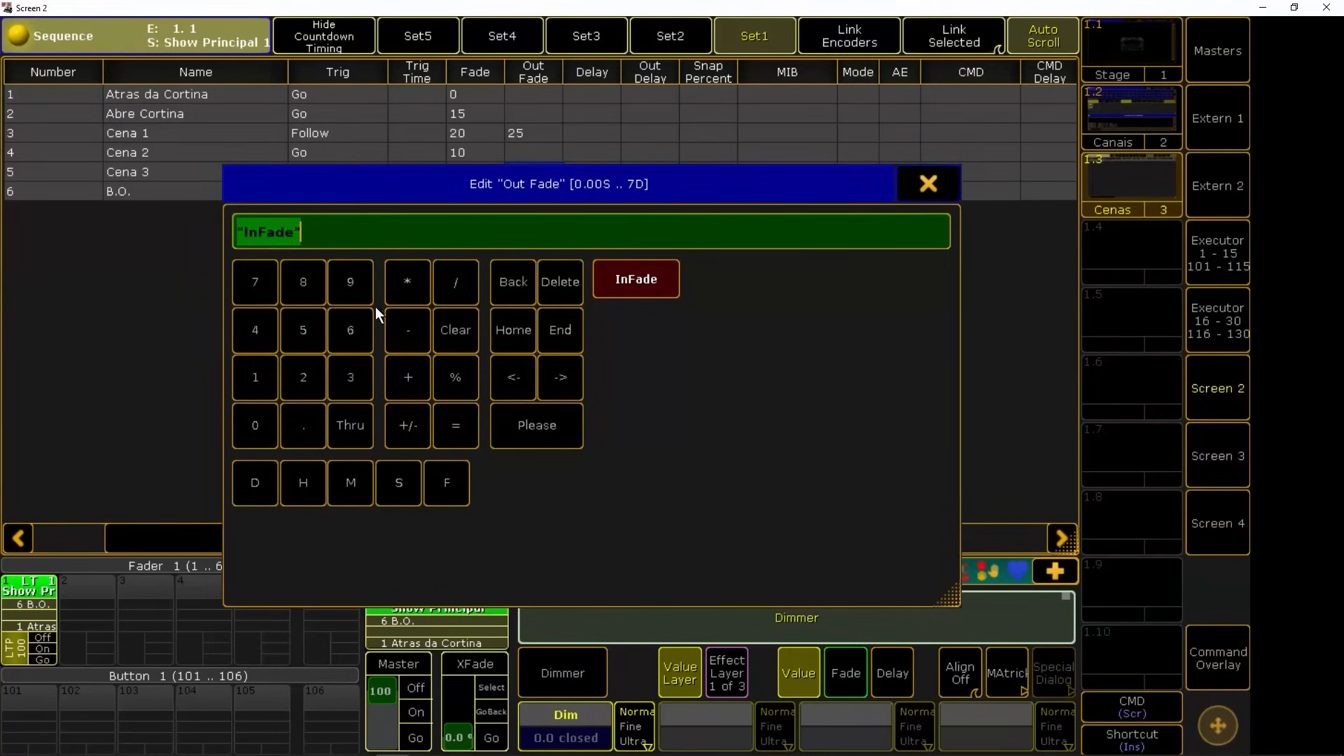
{"action": "left_click", "coordinate": [257, 375]}
{"action": "left_click", "coordinate": [253, 424]}
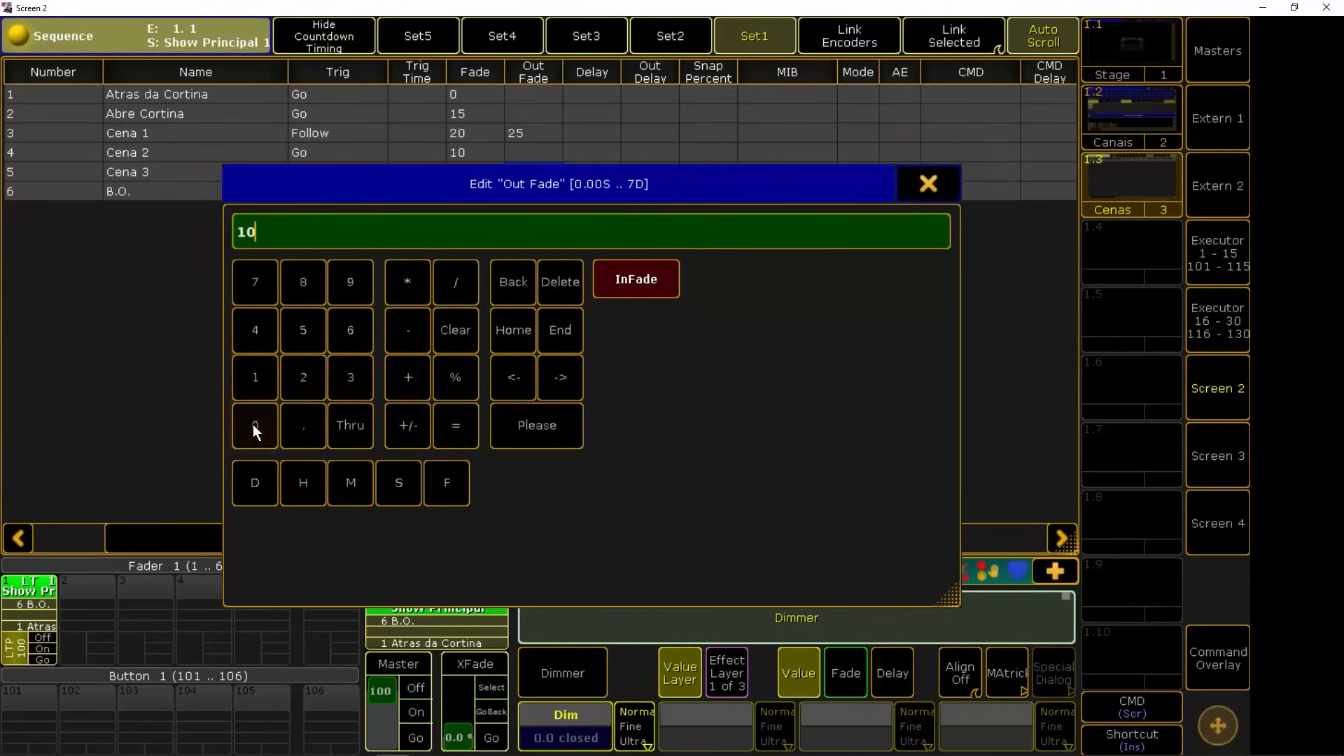
{"action": "left_click", "coordinate": [542, 426]}
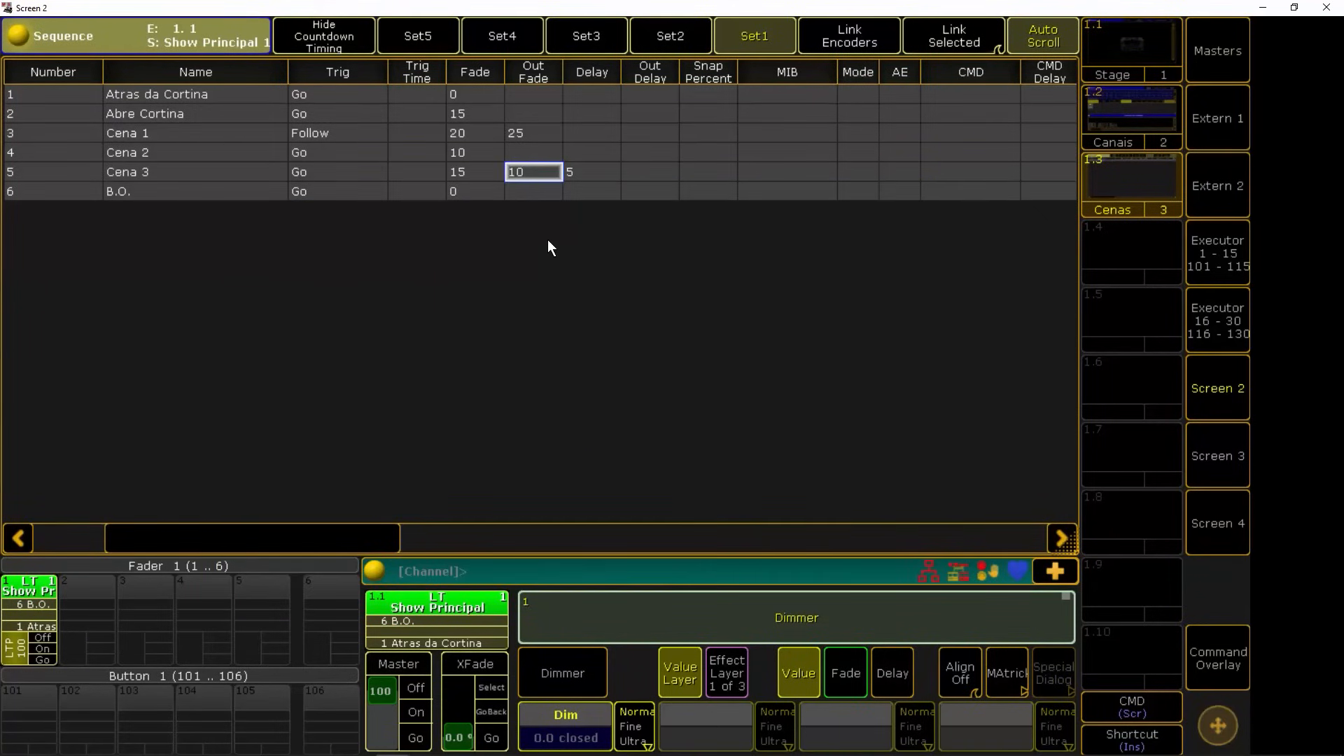
Step: Set the Delay of cue 2 "Abre Cortina" to 3 seconds
{"action": "left_click", "coordinate": [583, 113]}
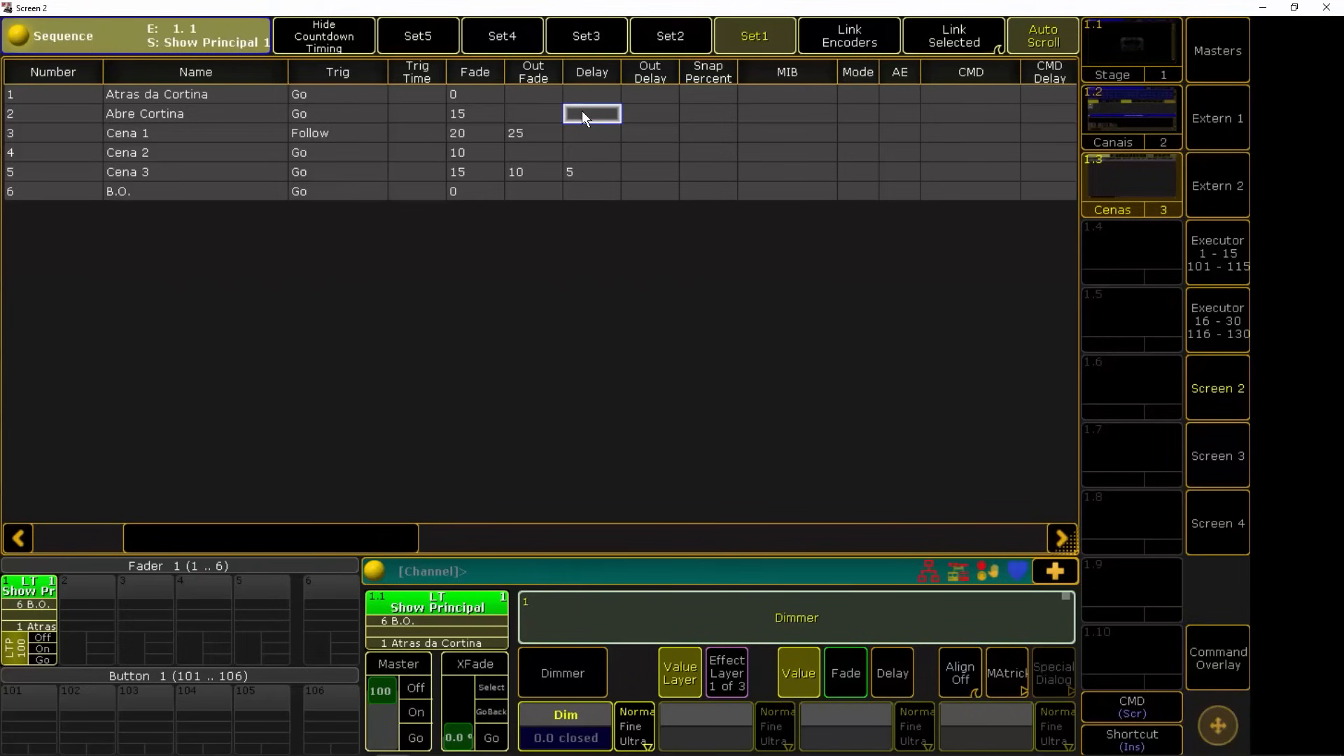
{"action": "left_click", "coordinate": [582, 113]}
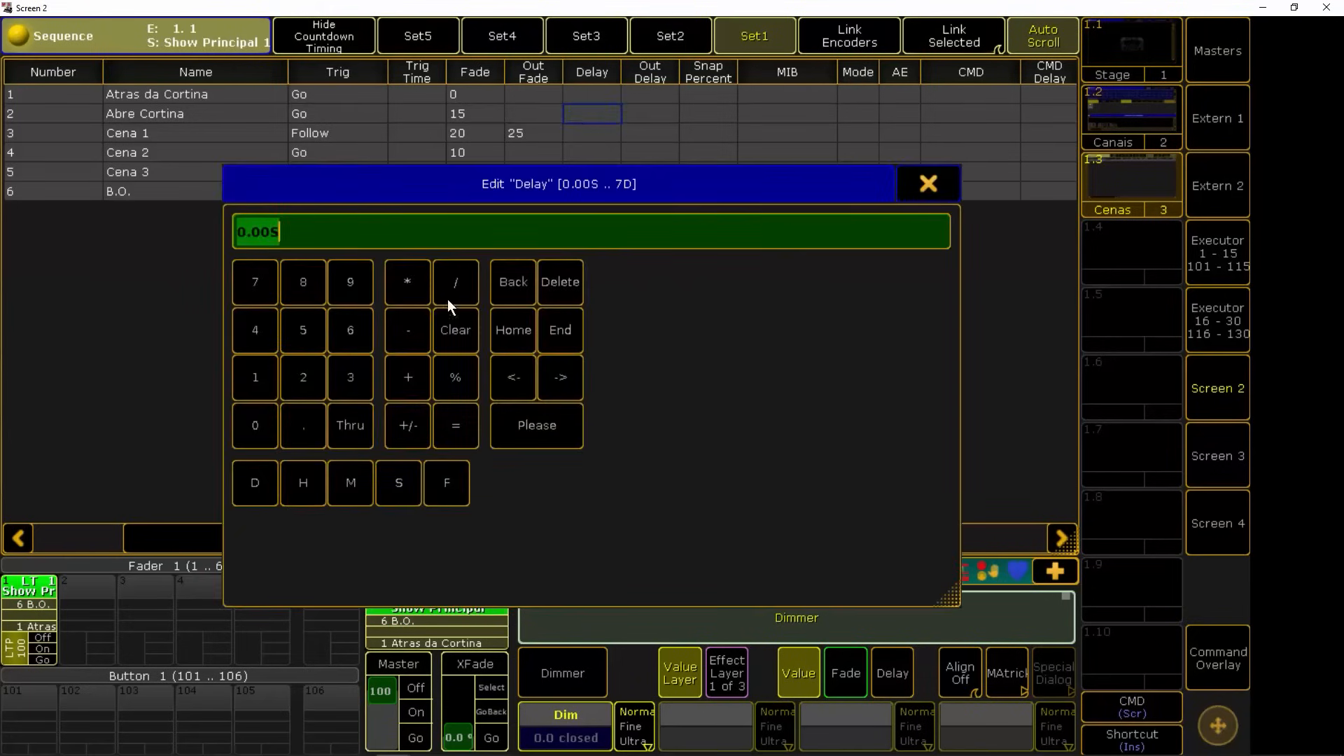
{"action": "left_click", "coordinate": [347, 380]}
{"action": "left_click", "coordinate": [532, 424]}
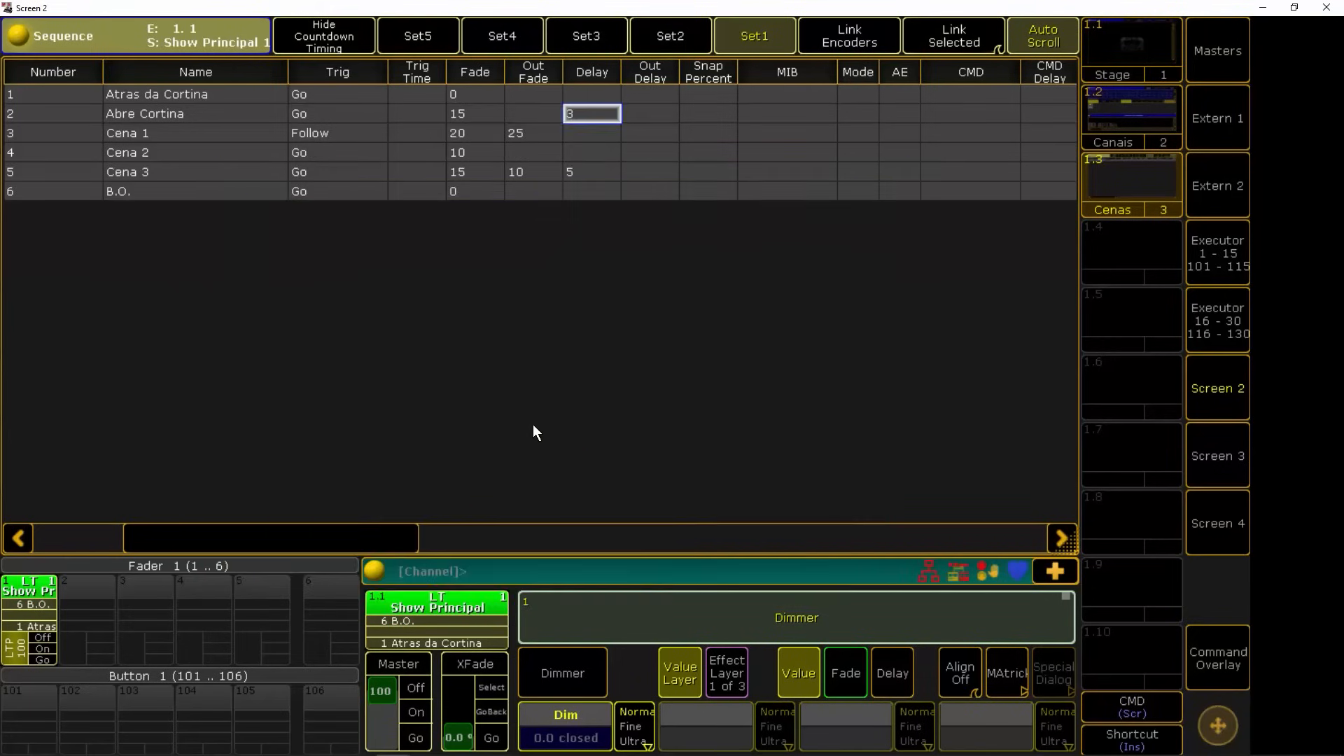
Step: Set the Delay of cue 5 "Cena 3" to 0 and its Out Delay to 5 seconds
{"action": "left_click", "coordinate": [578, 175]}
{"action": "left_click", "coordinate": [577, 175]}
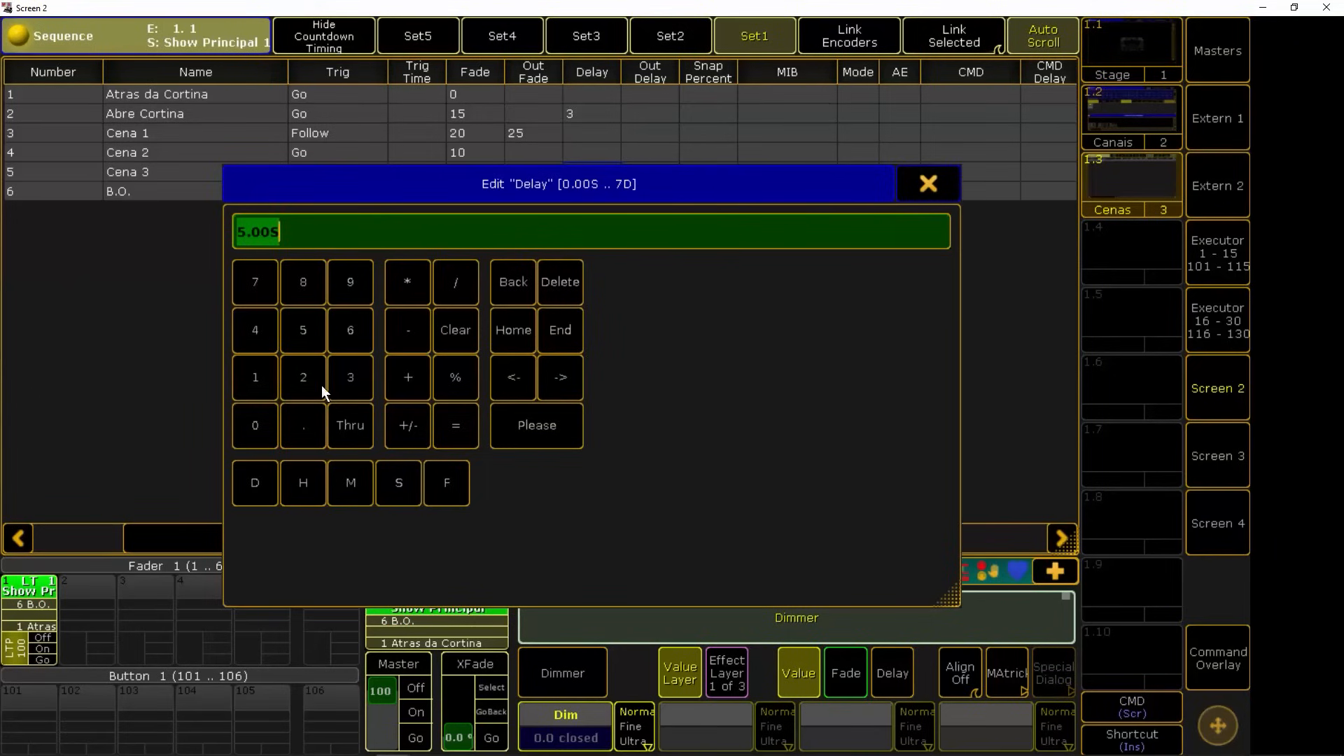
{"action": "left_click", "coordinate": [257, 423]}
{"action": "left_click", "coordinate": [540, 426]}
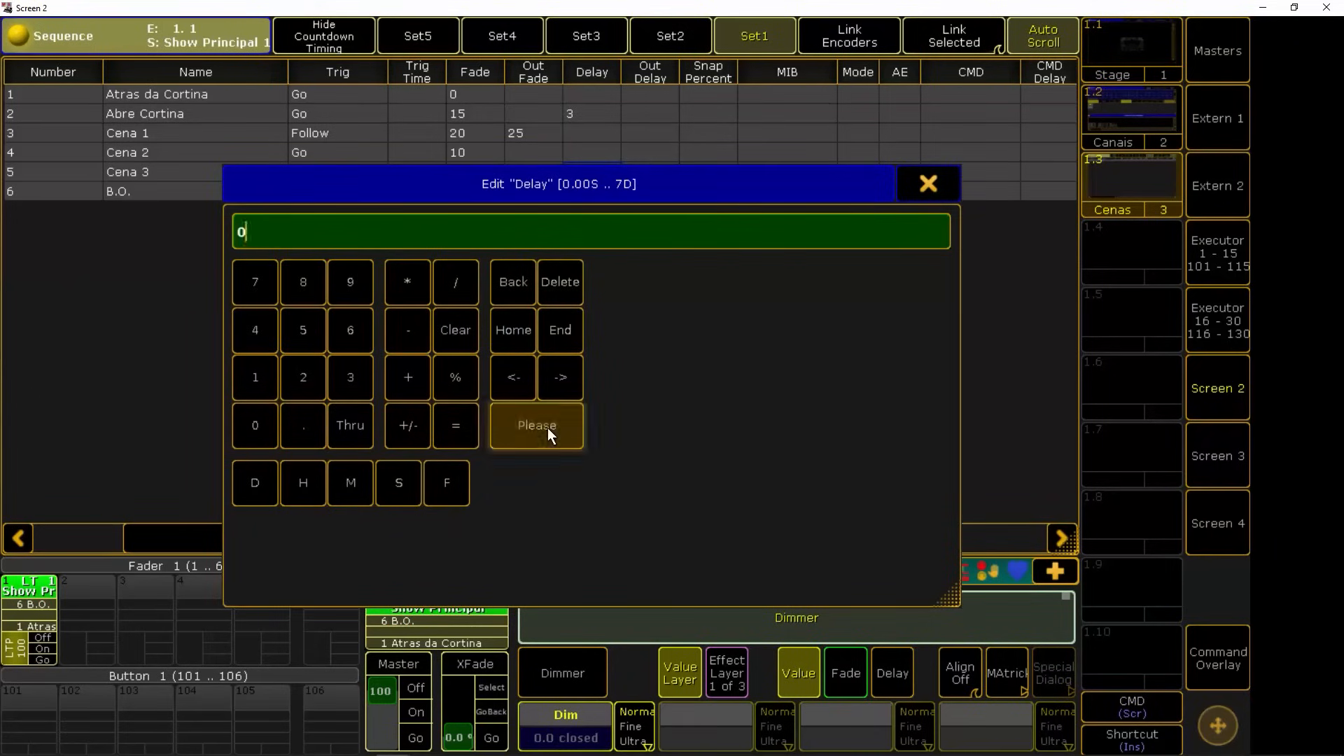
{"action": "double_click", "coordinate": [648, 175]}
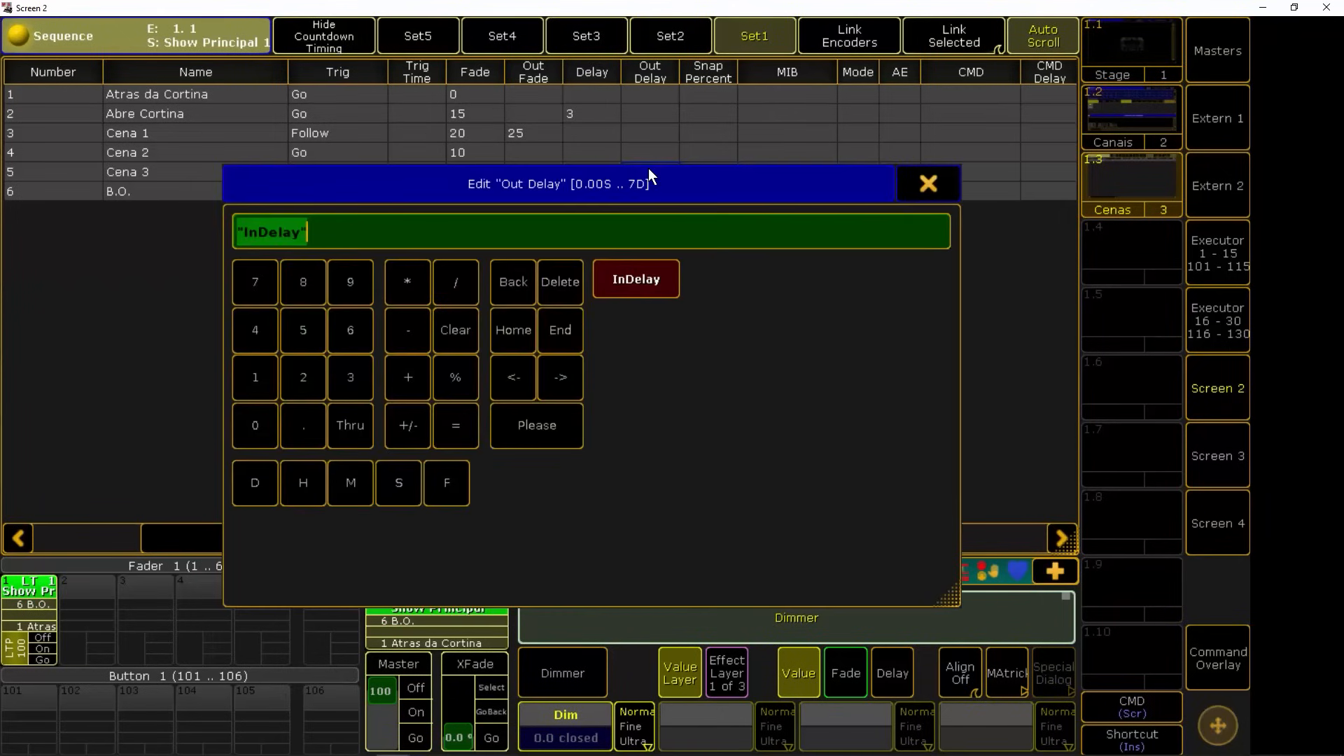
{"action": "left_click", "coordinate": [301, 329]}
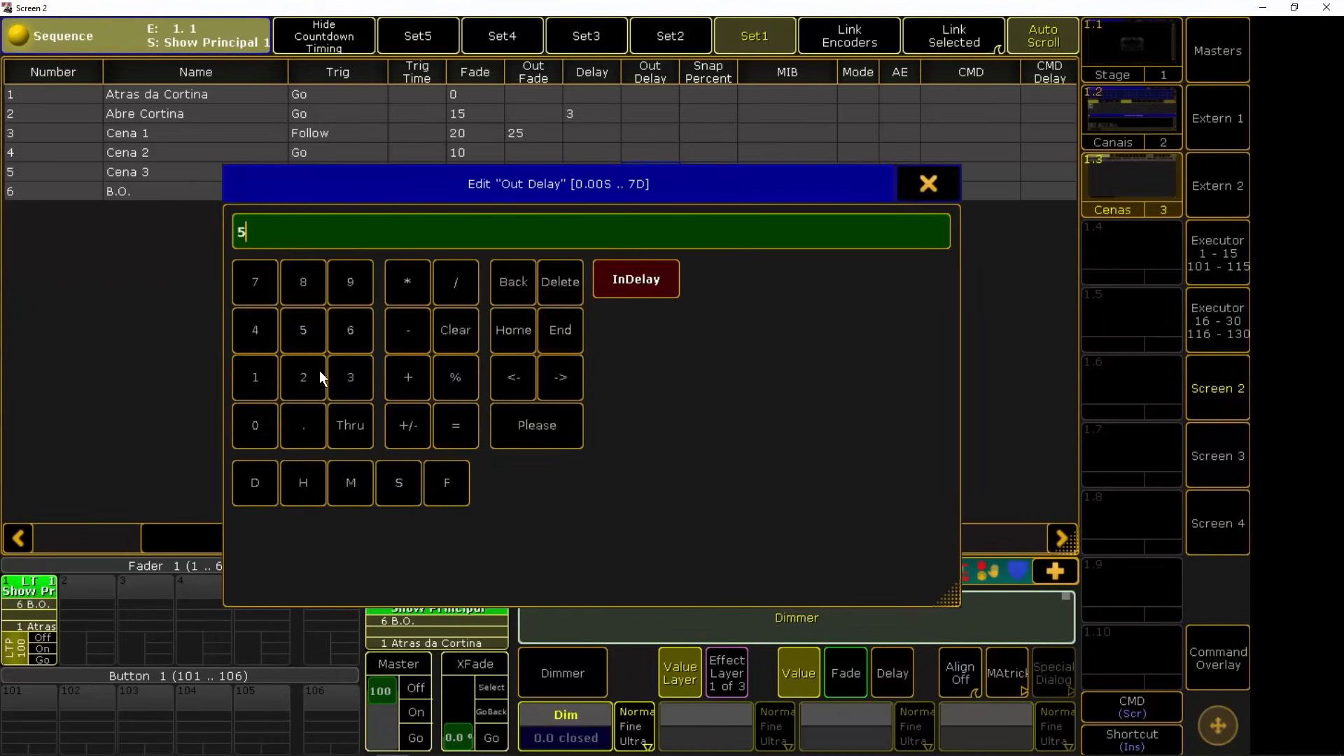
{"action": "left_click", "coordinate": [545, 426]}
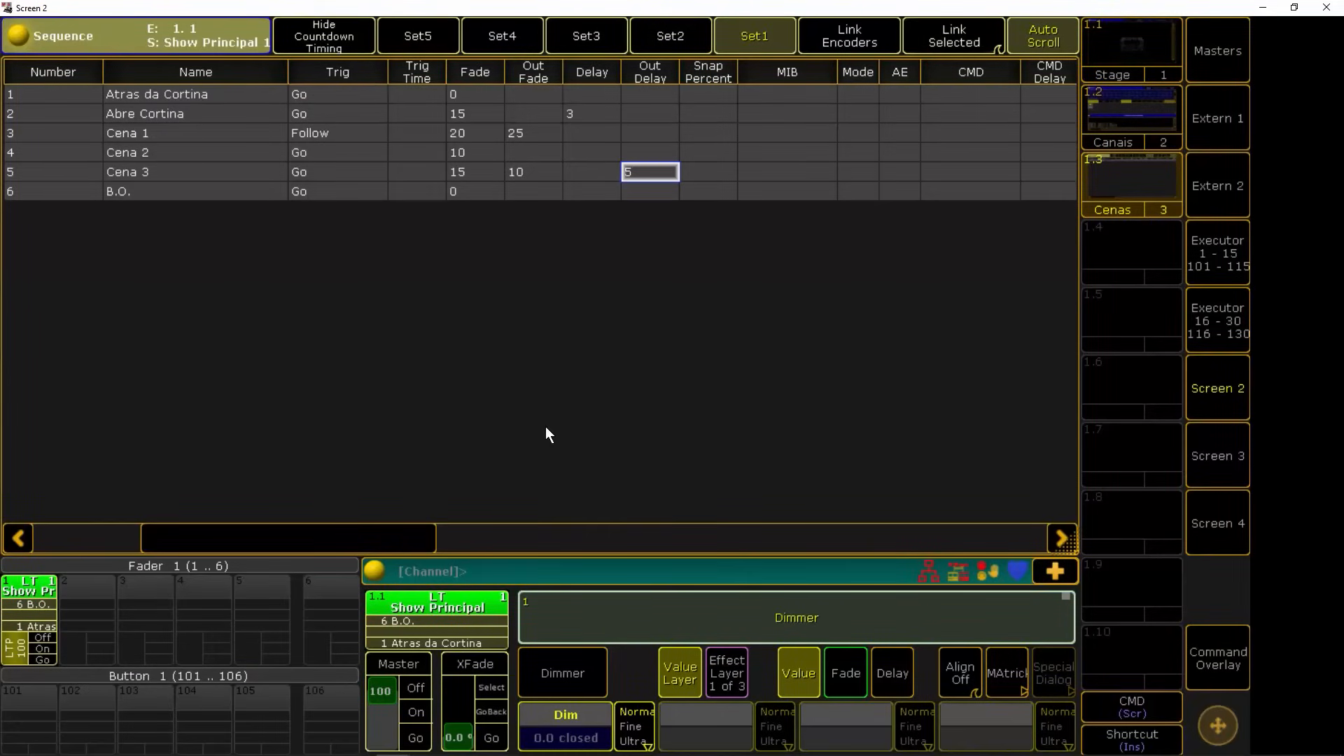
Step: Play the Show Principal sequence from the master section, advancing from cue 1 through to cue 6 "B.O."
{"action": "left_click", "coordinate": [1211, 49]}
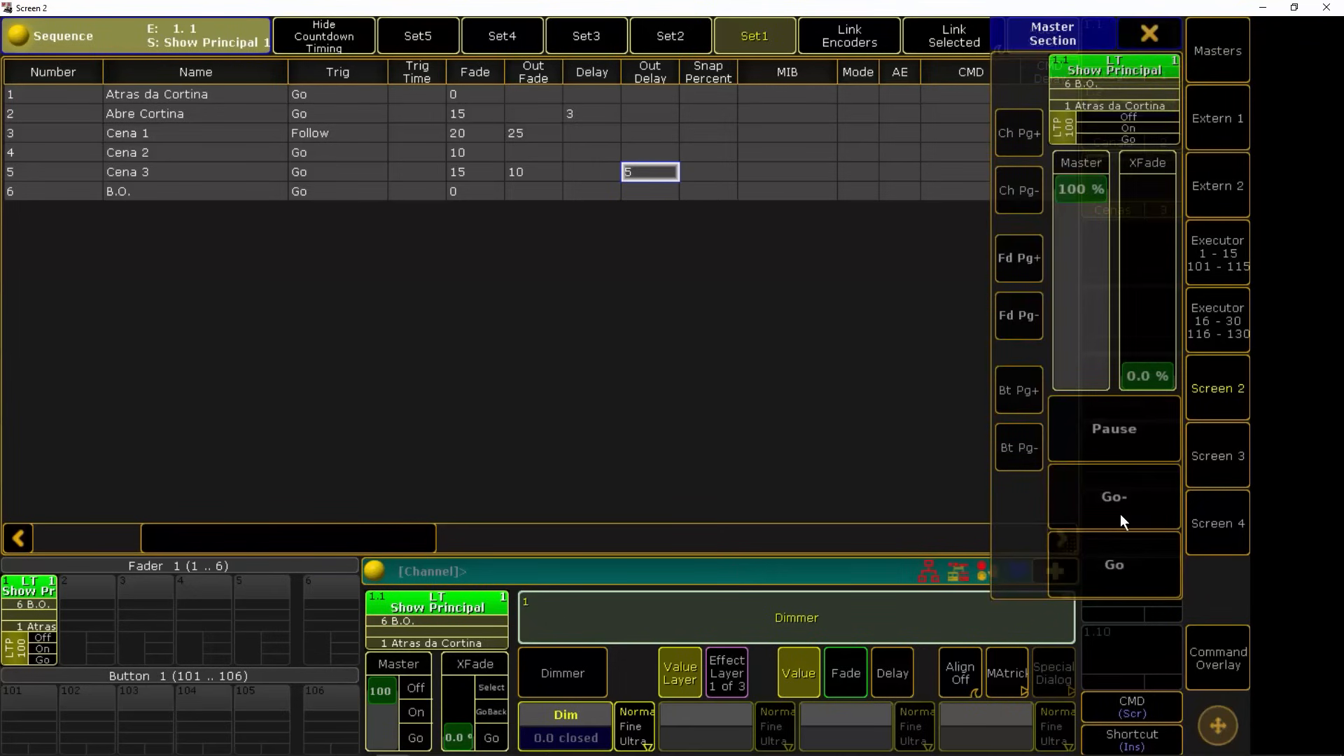
{"action": "left_click", "coordinate": [1118, 560]}
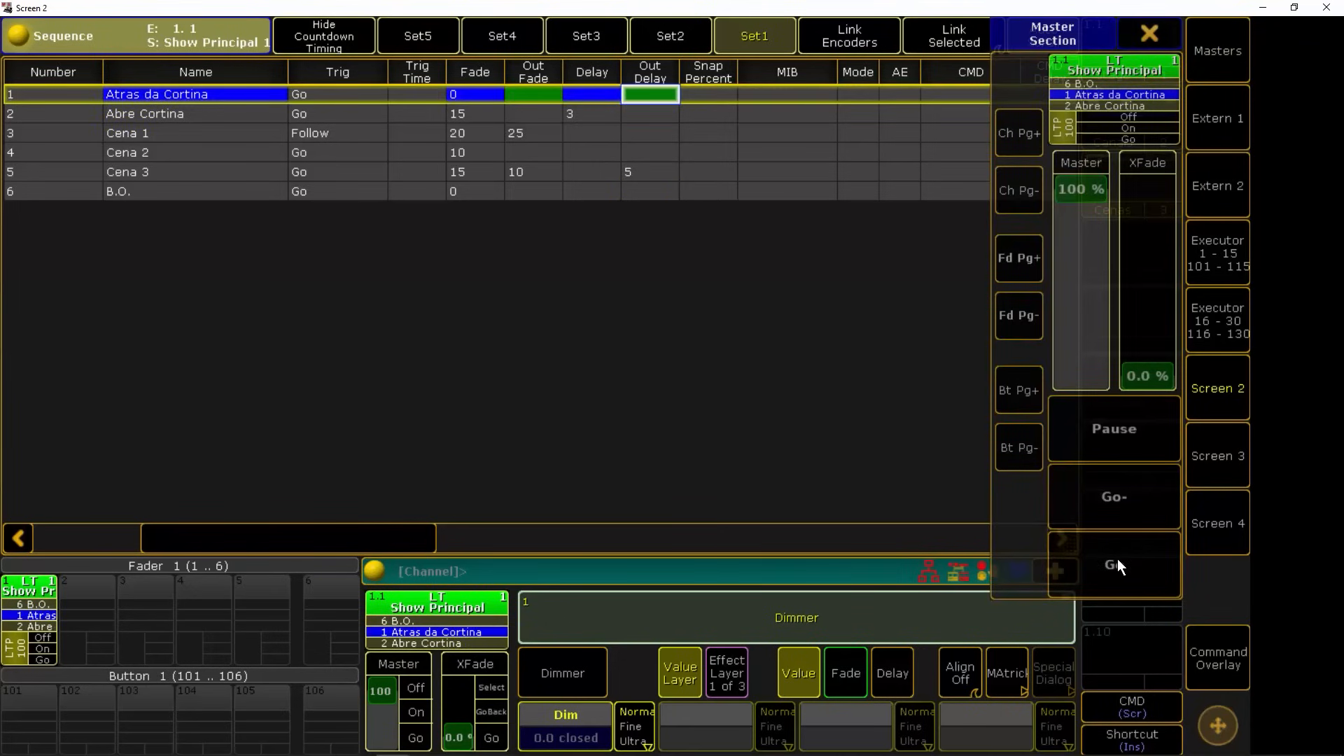
{"action": "left_click", "coordinate": [1117, 559]}
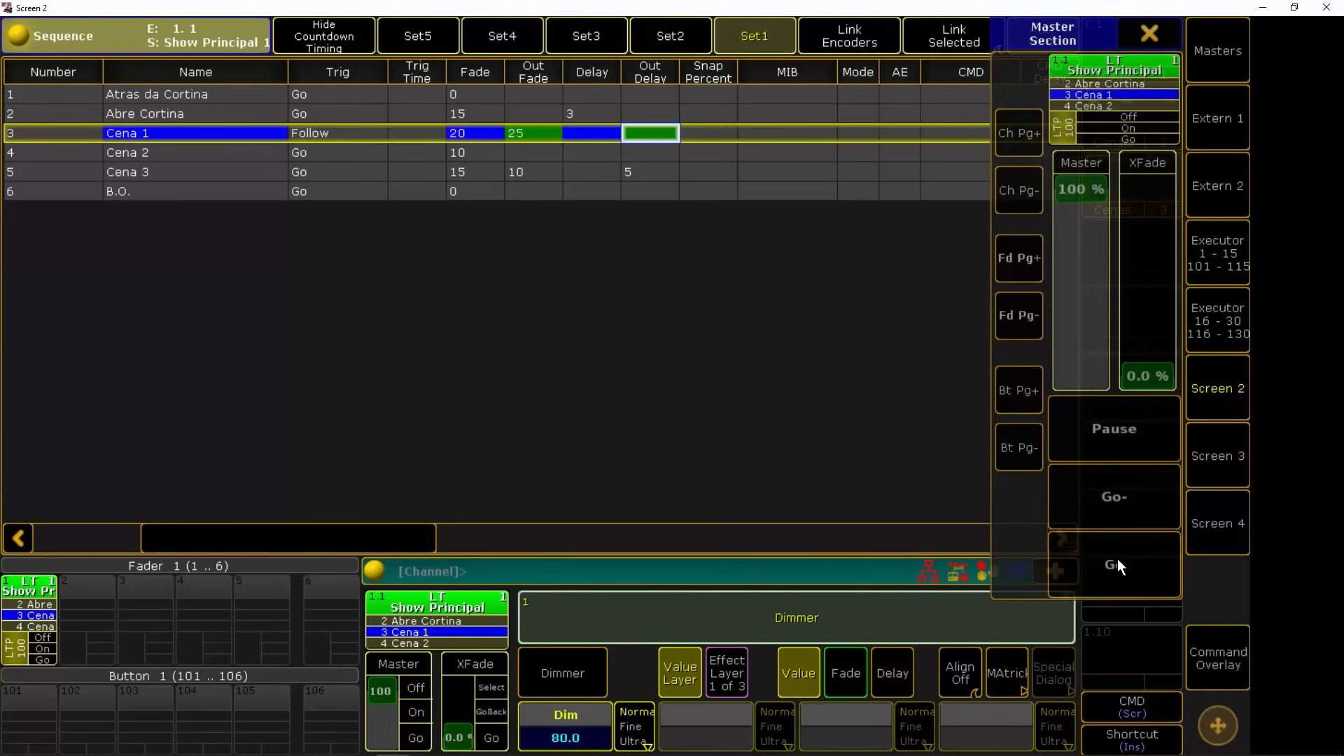
{"action": "left_click", "coordinate": [1118, 559]}
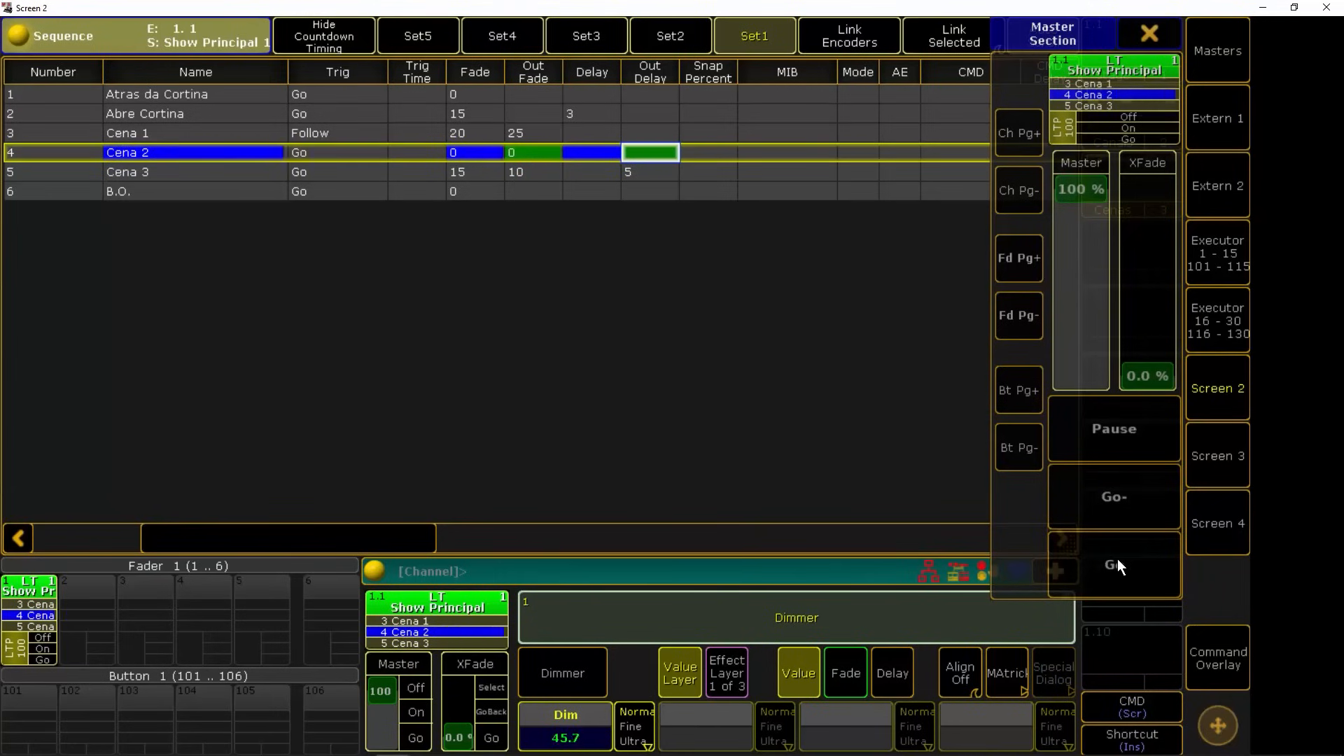
{"action": "left_click", "coordinate": [1117, 559]}
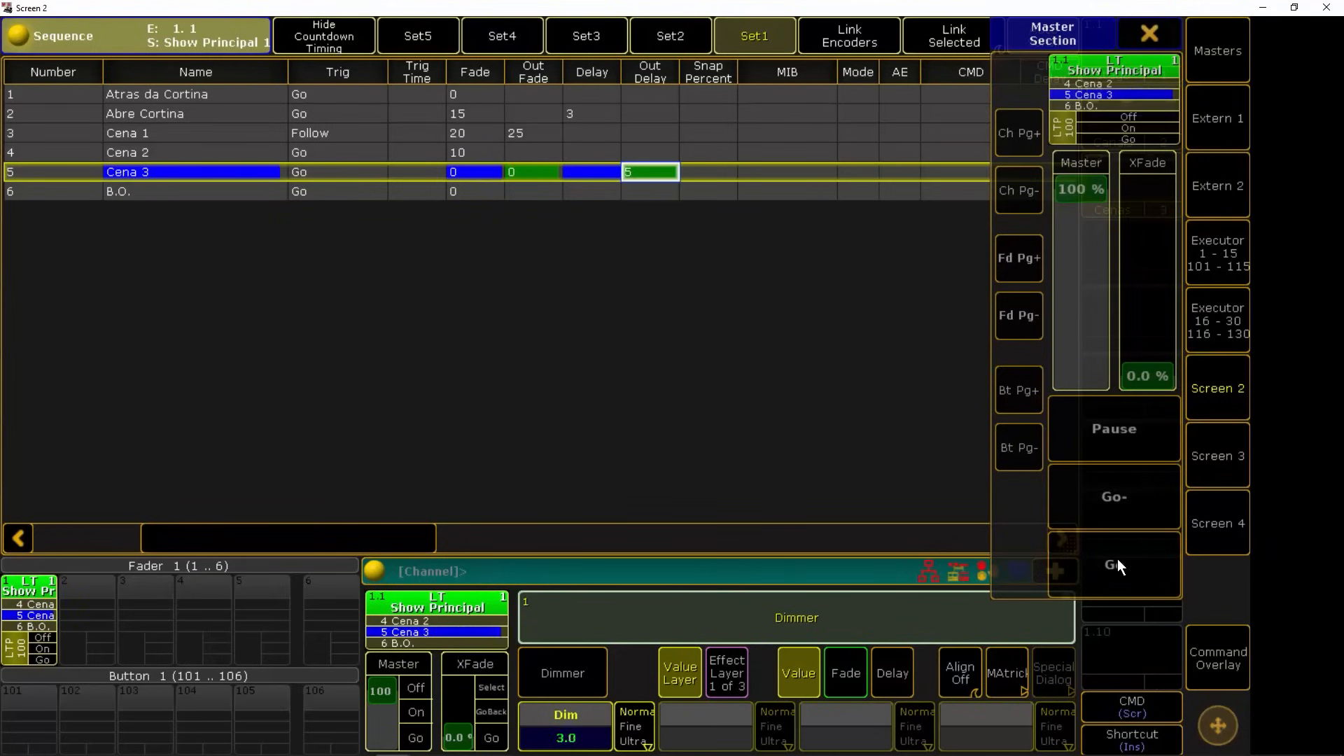
{"action": "left_click", "coordinate": [1117, 561]}
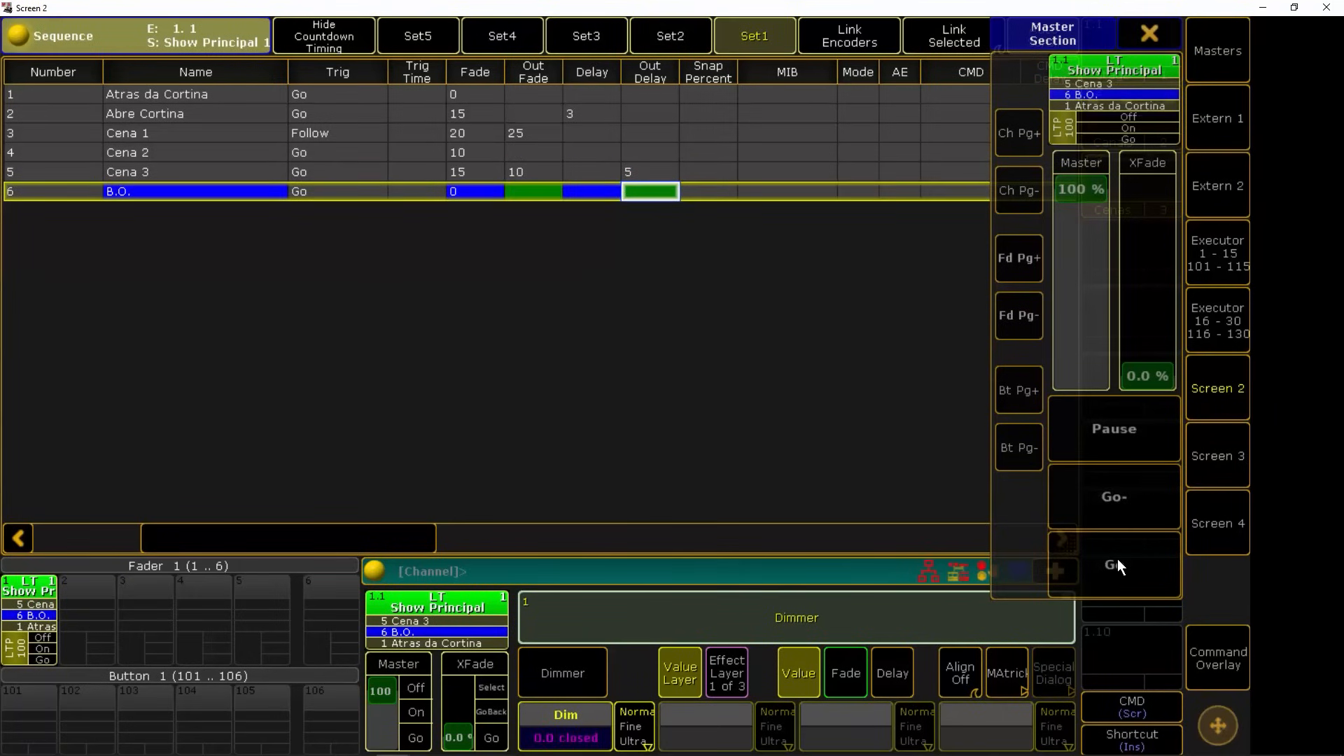
Step: Close the Screen 2 view and save the current show file
{"action": "left_click", "coordinate": [1224, 387]}
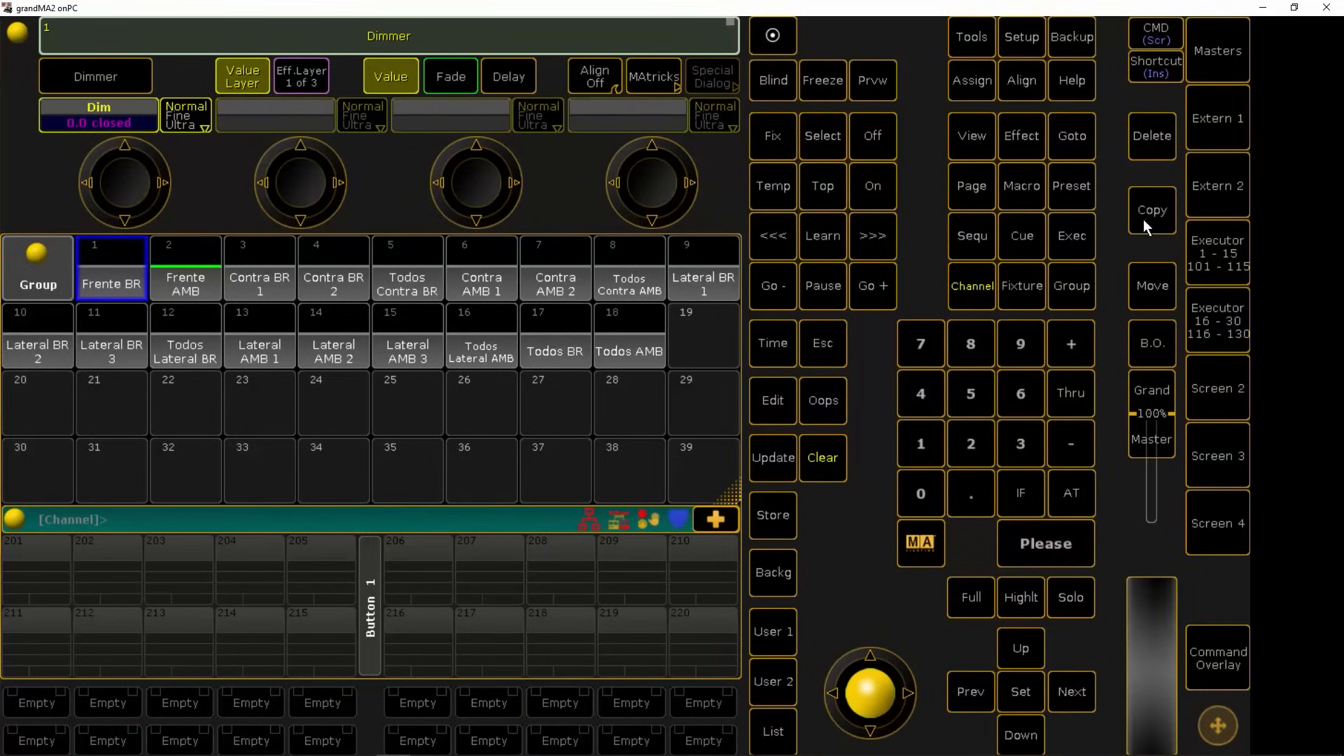
{"action": "double_click", "coordinate": [1068, 39]}
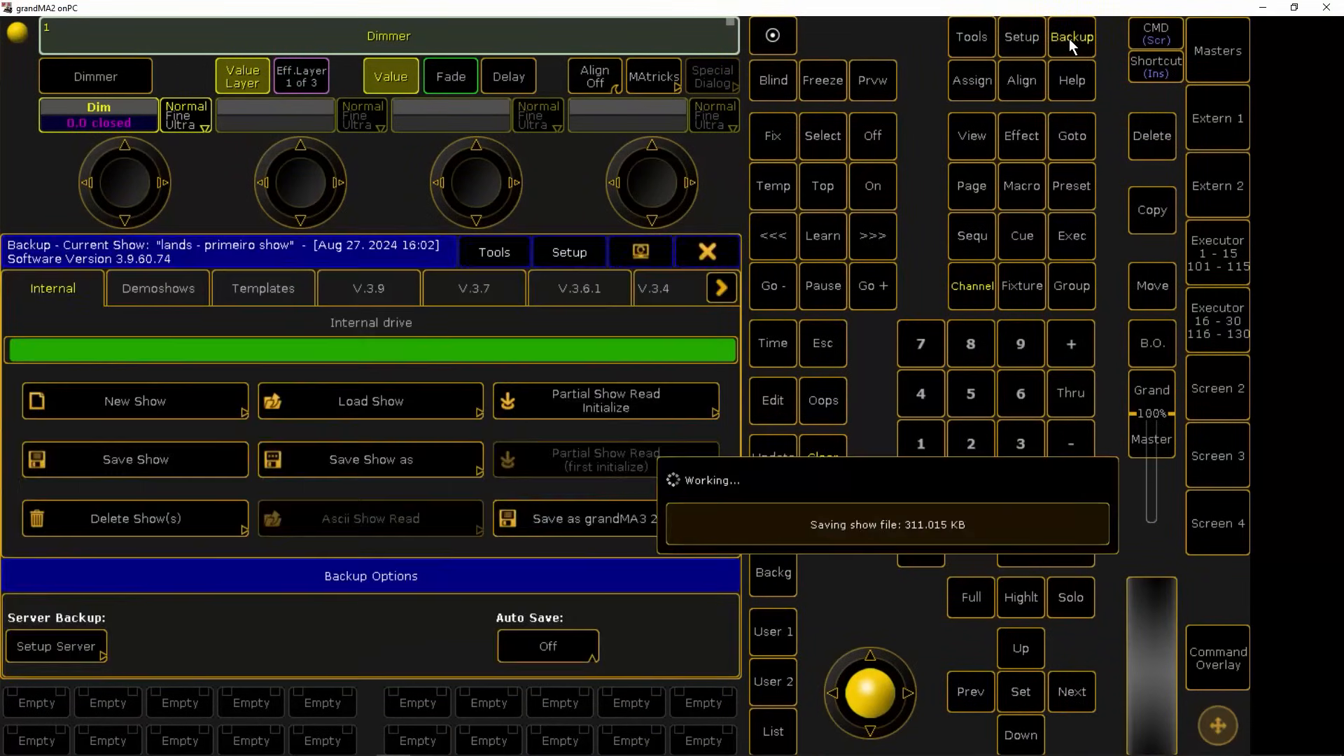